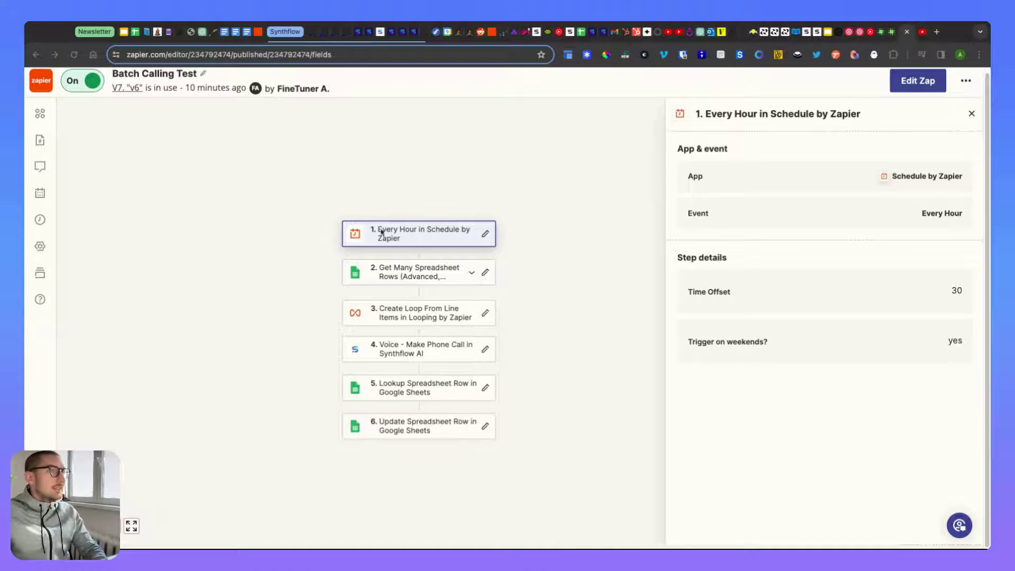
Switch to Synthflow and review the outbound assistant's deployment options, including the Zapier integration
click(413, 32)
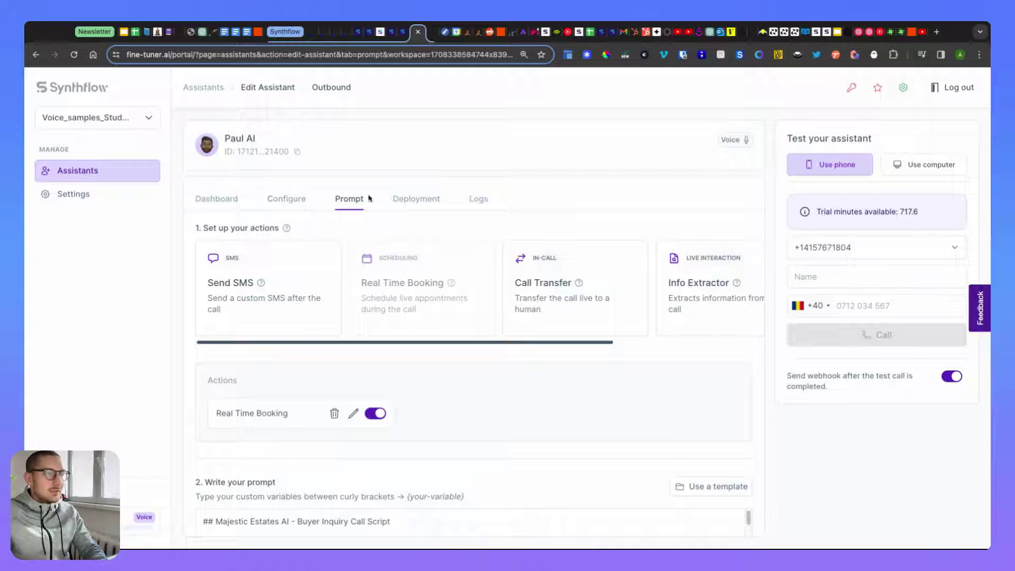
click(421, 204)
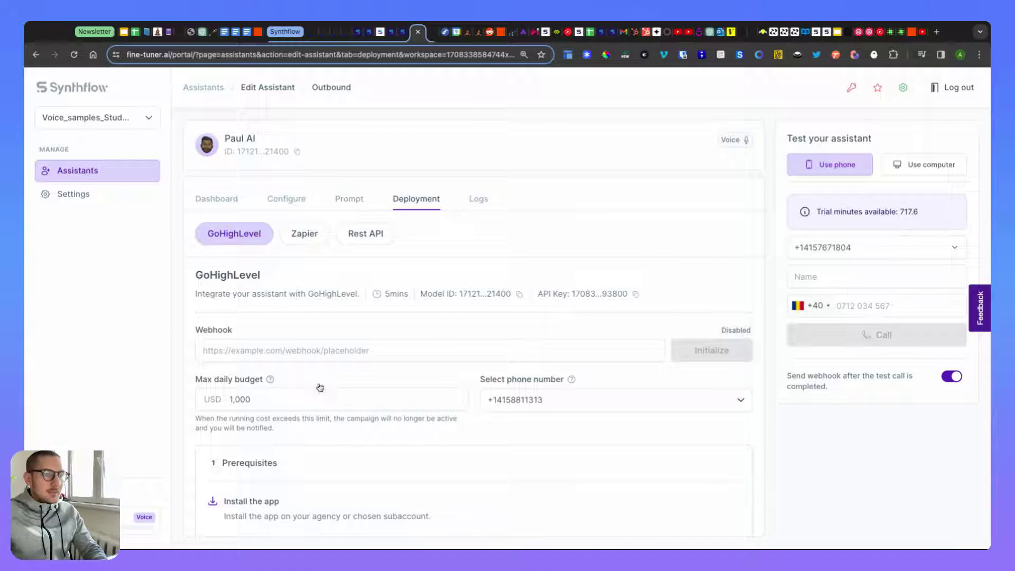
click(320, 235)
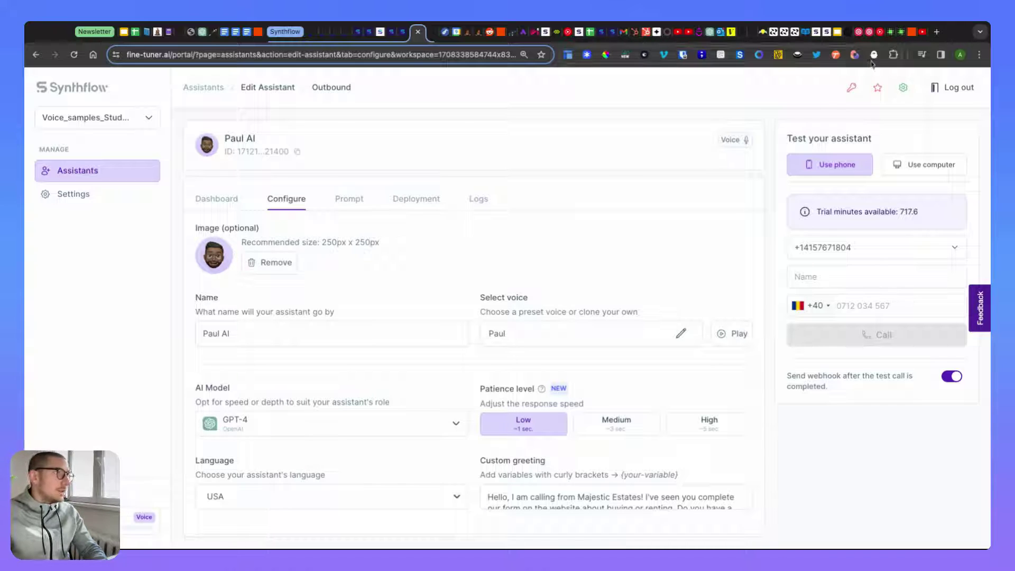
Switch back to Zapier and open the published Batch Calling Test Zap for editing as a draft
click(907, 32)
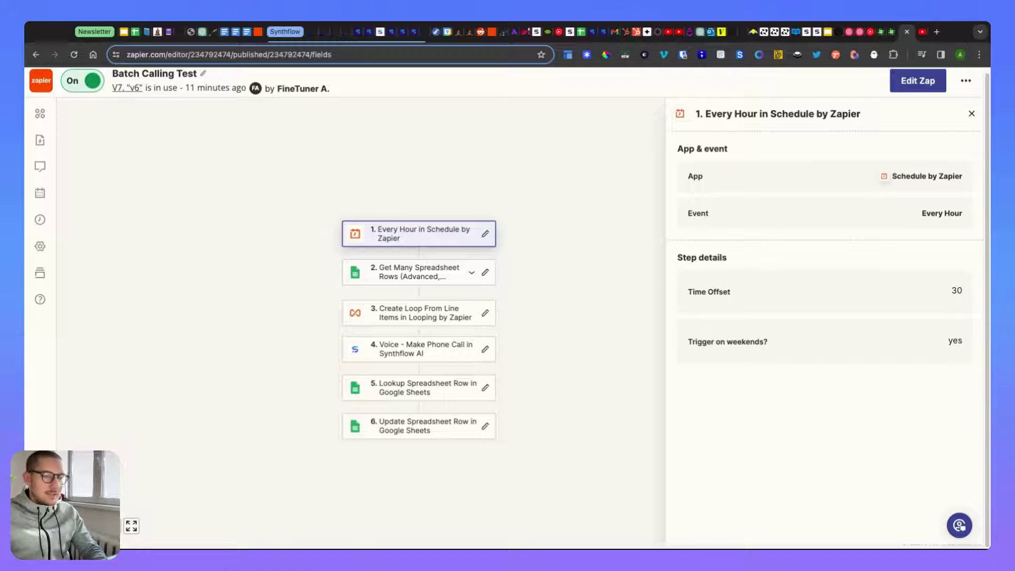
click(113, 525)
click(113, 525)
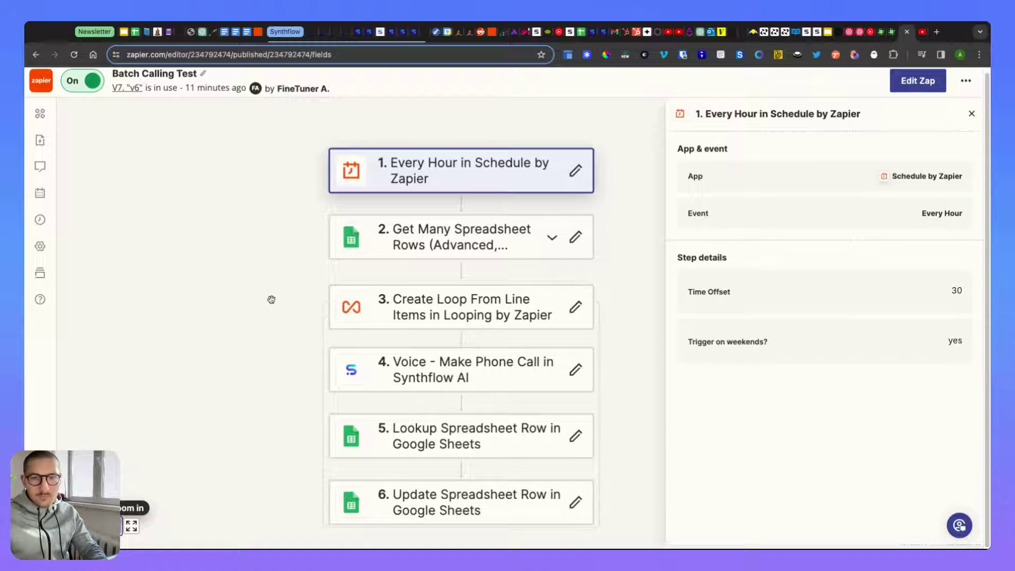
drag(291, 273, 243, 292)
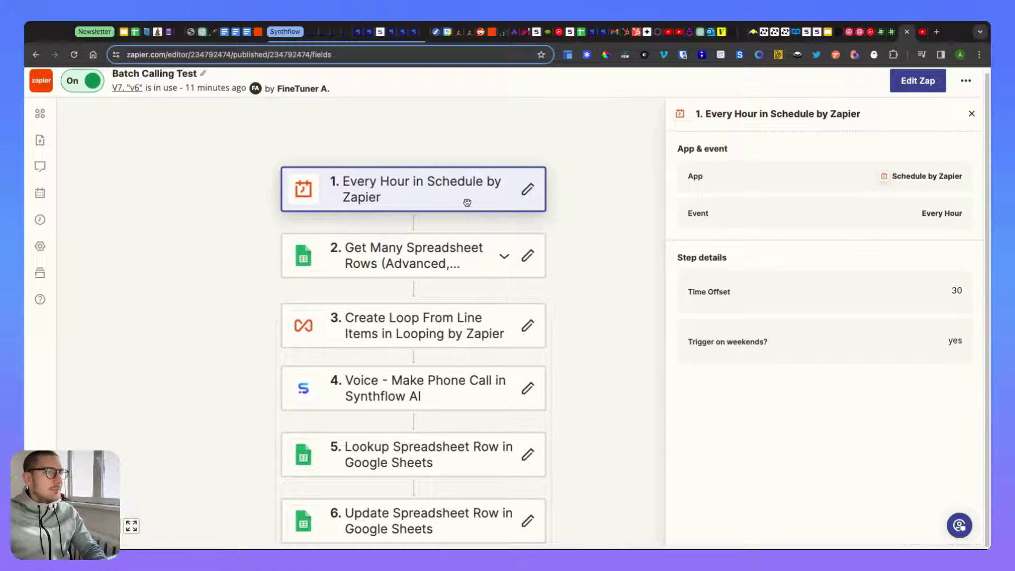
scroll(444, 202, down, 1)
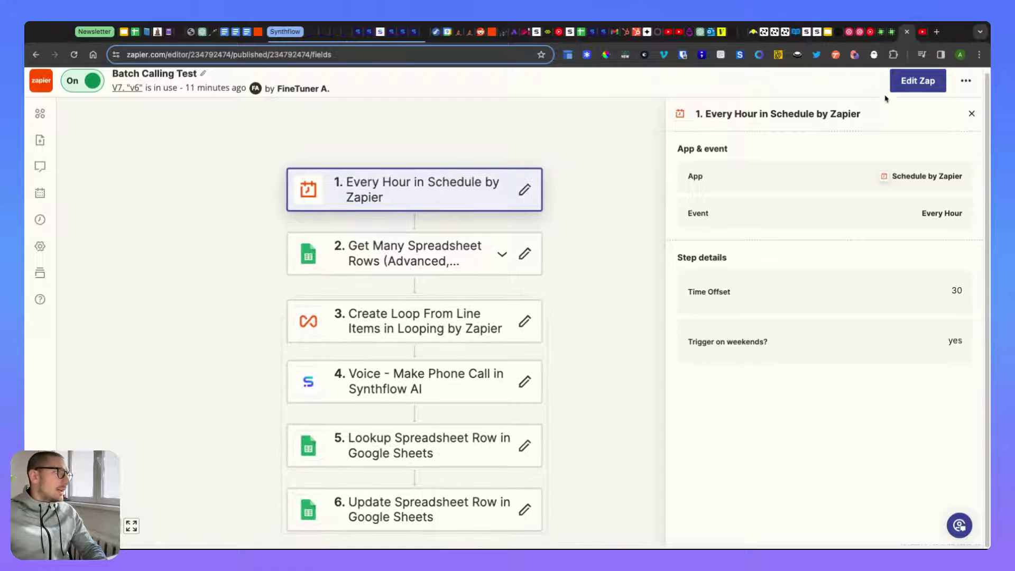
click(921, 82)
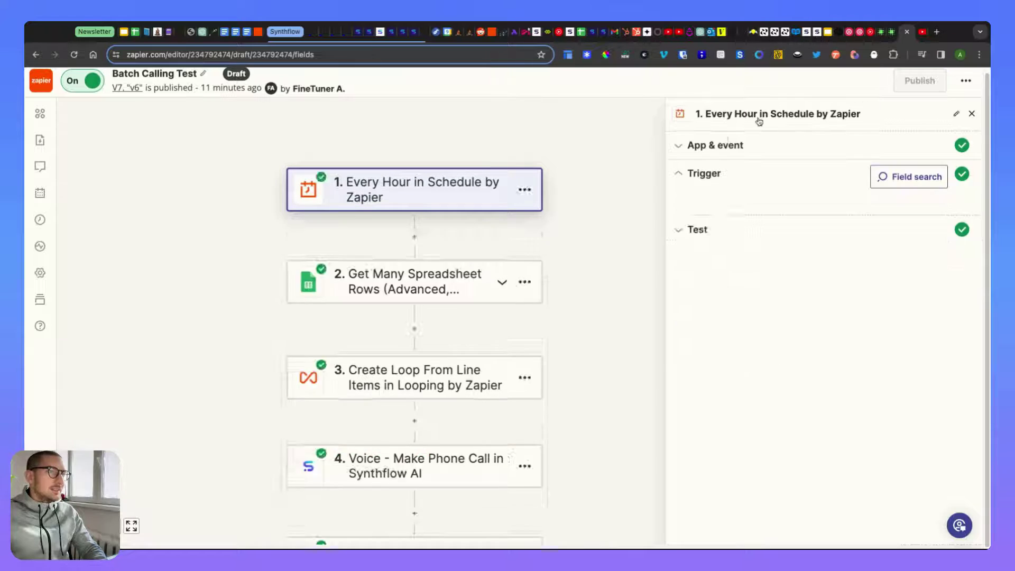
scroll(346, 182, up, 3)
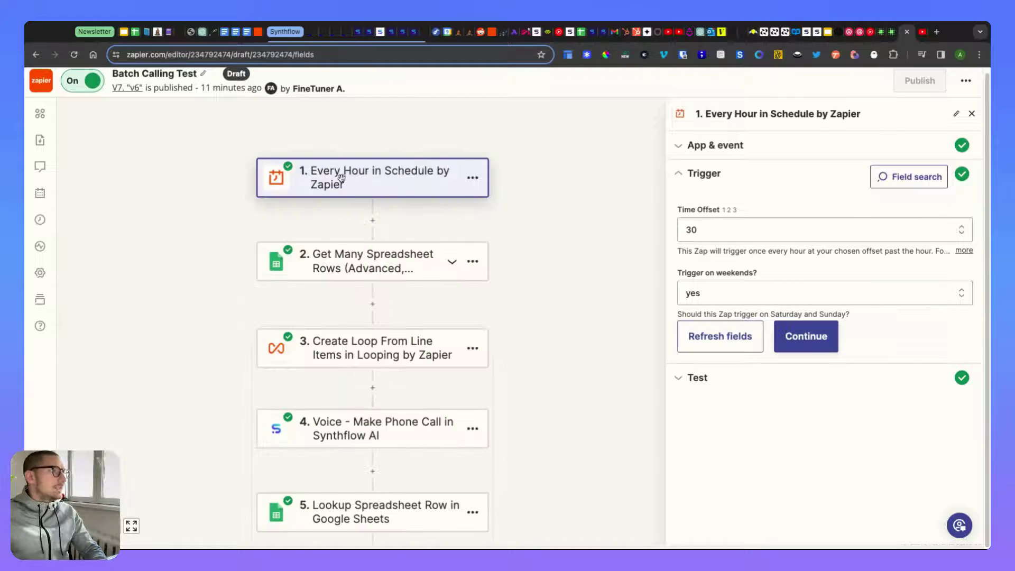
scroll(342, 174, up, 1)
scroll(341, 180, up, 2)
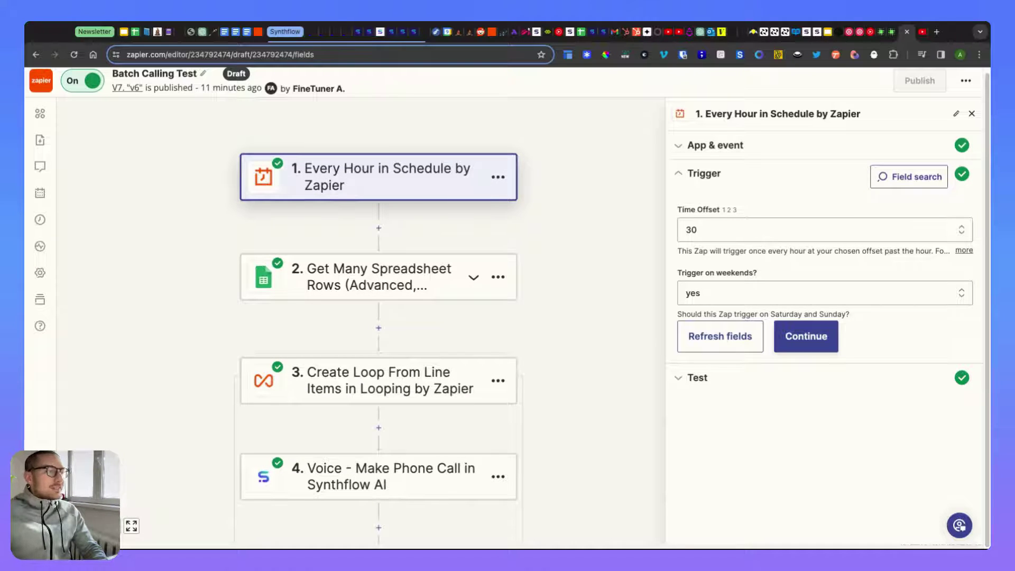
Review the schedule trigger's event options, keep Every Hour, and continue to the trigger settings
click(718, 148)
click(742, 240)
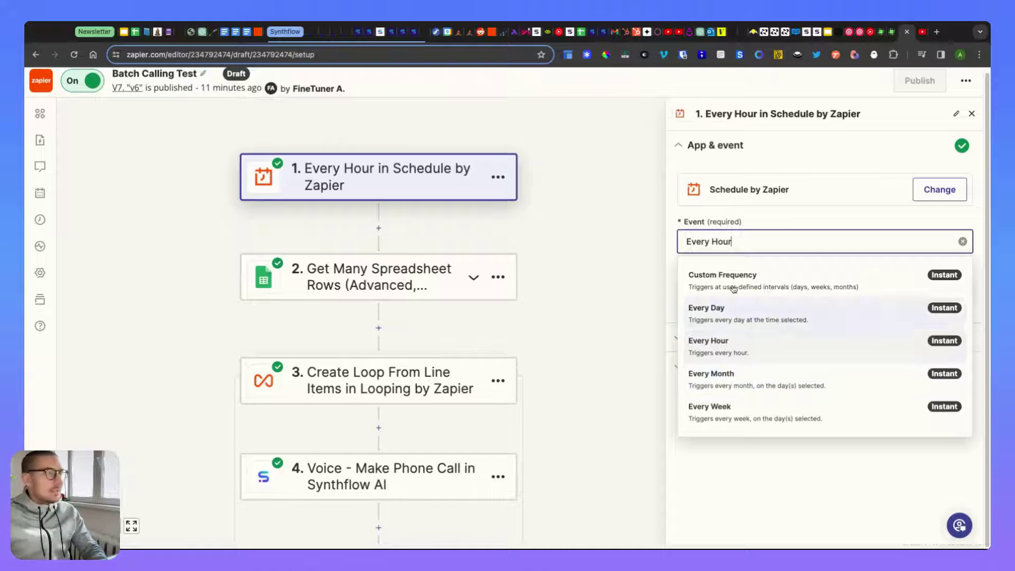
click(762, 159)
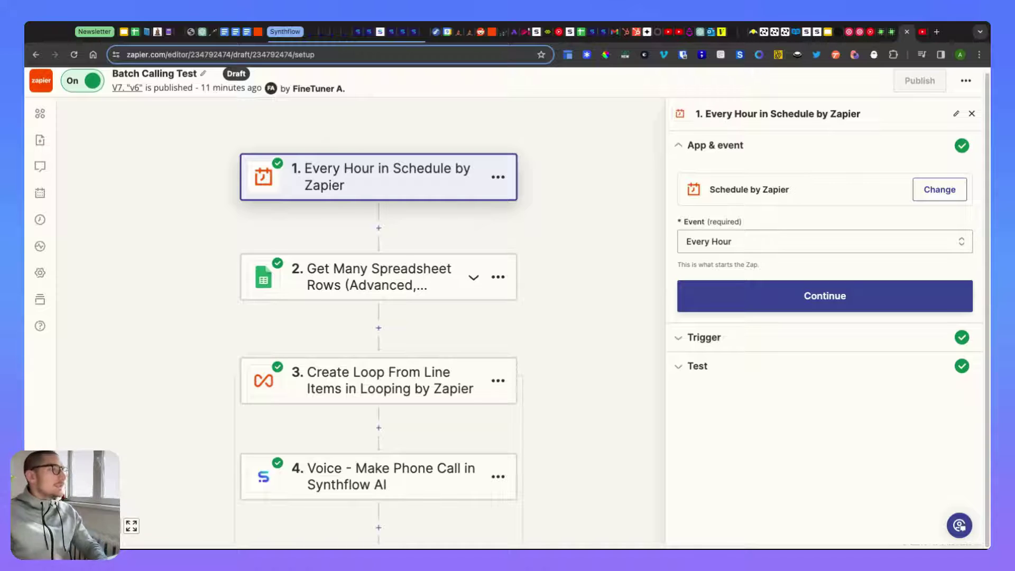
click(738, 242)
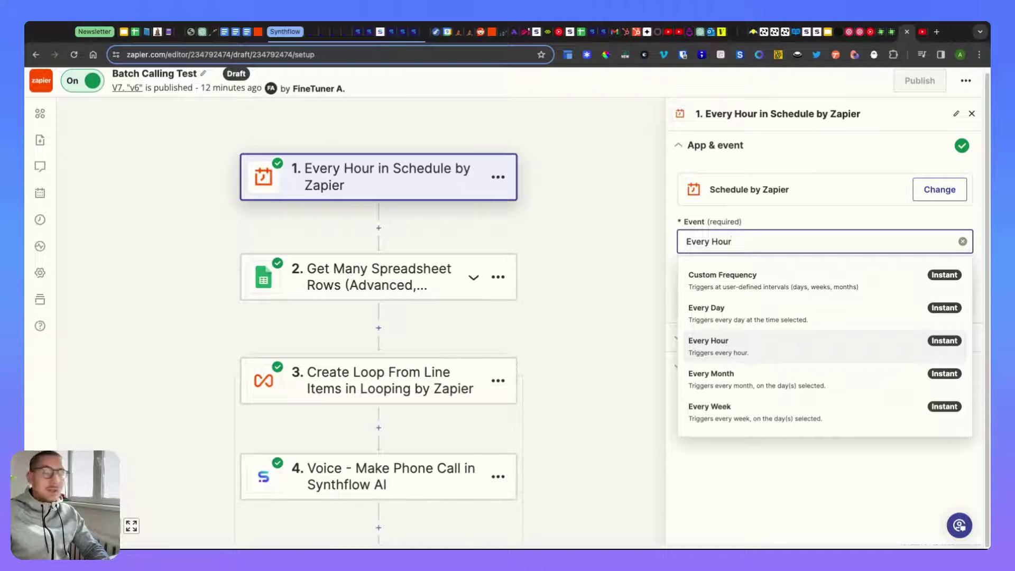
key(Escape)
click(740, 293)
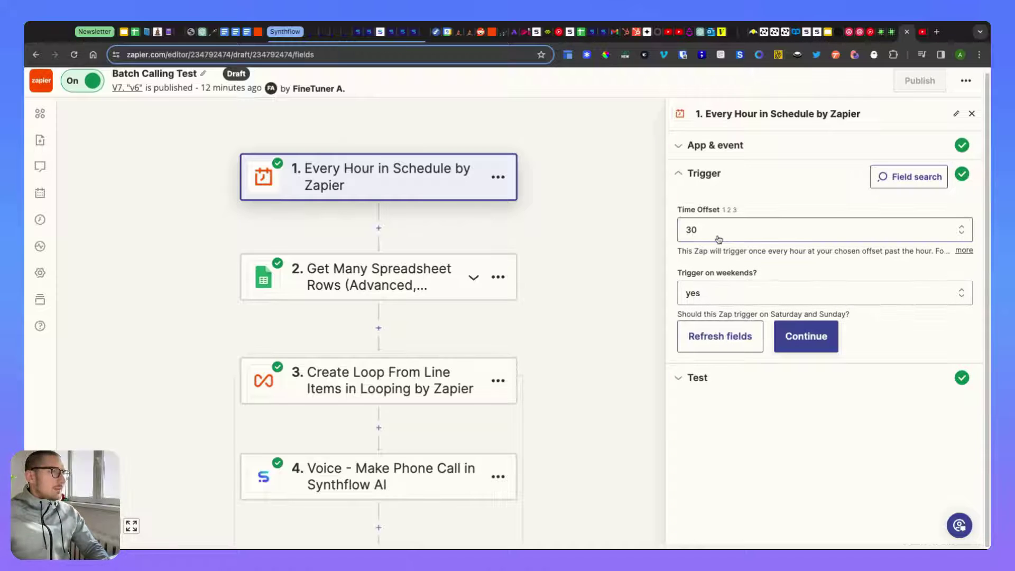
Try to set the hourly trigger's time offset to 00
click(718, 239)
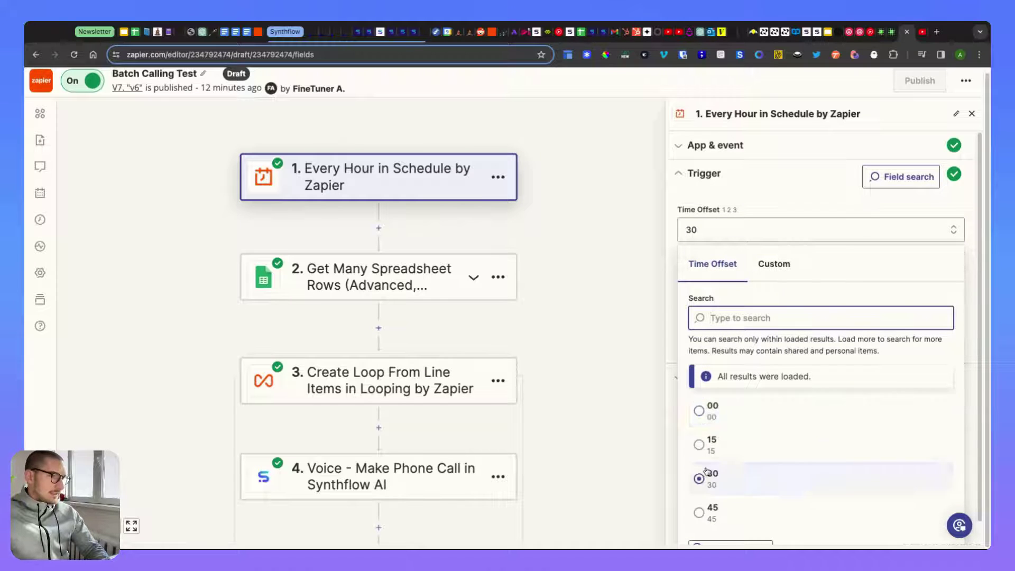
click(720, 412)
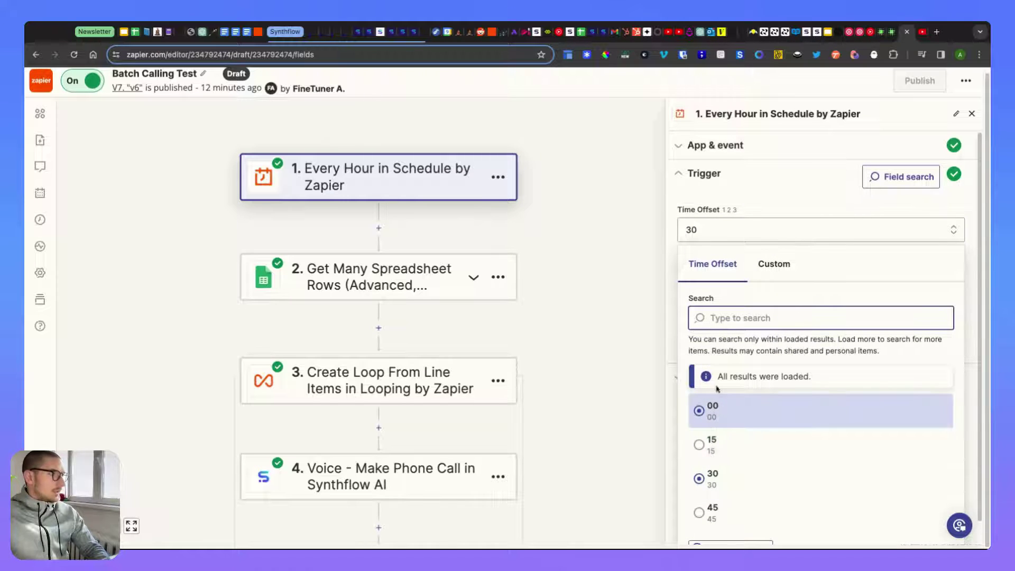
click(754, 194)
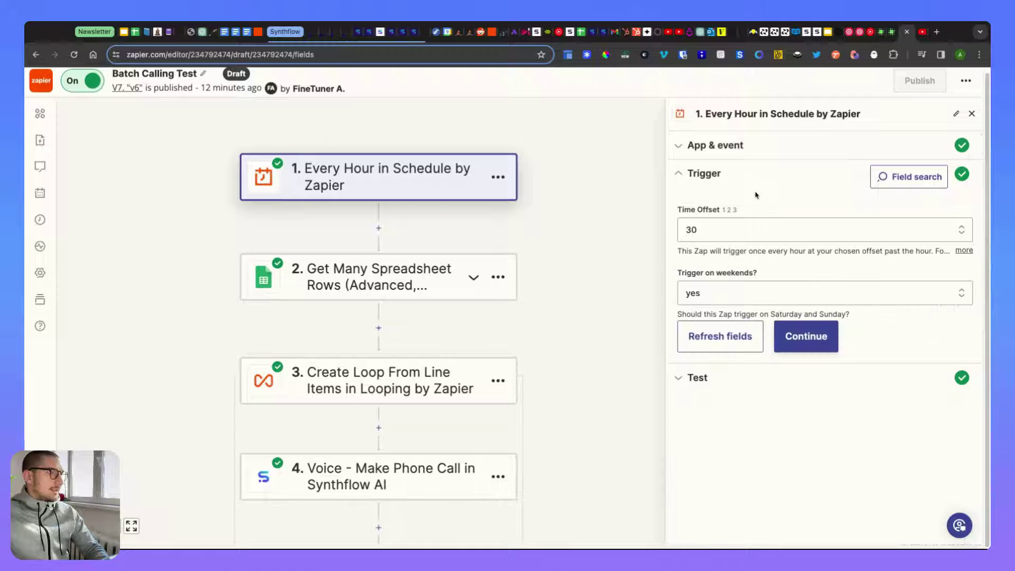
Open the hourly trigger's test and continue with the Hour A record to the spreadsheet rows step
click(736, 375)
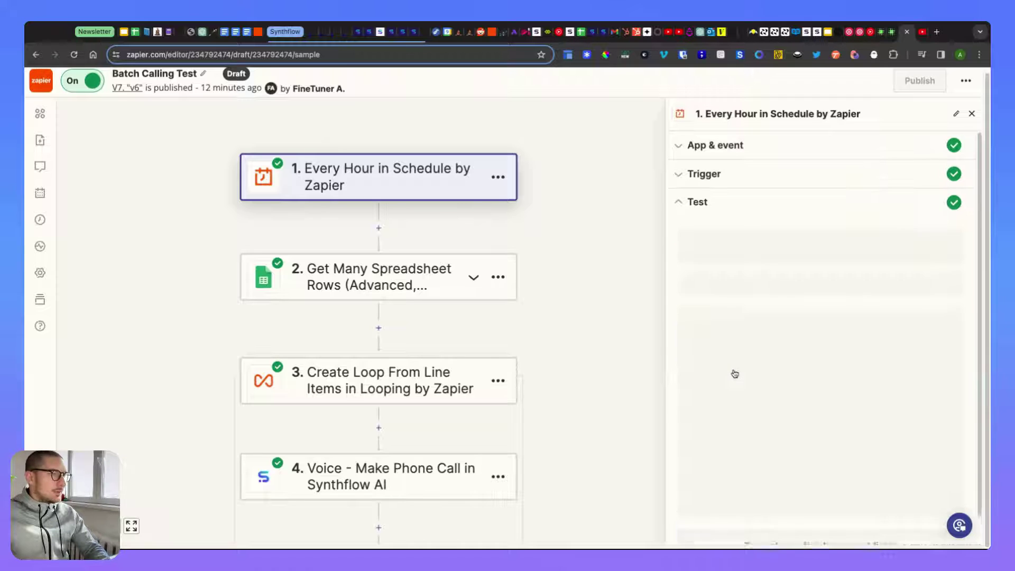
click(730, 322)
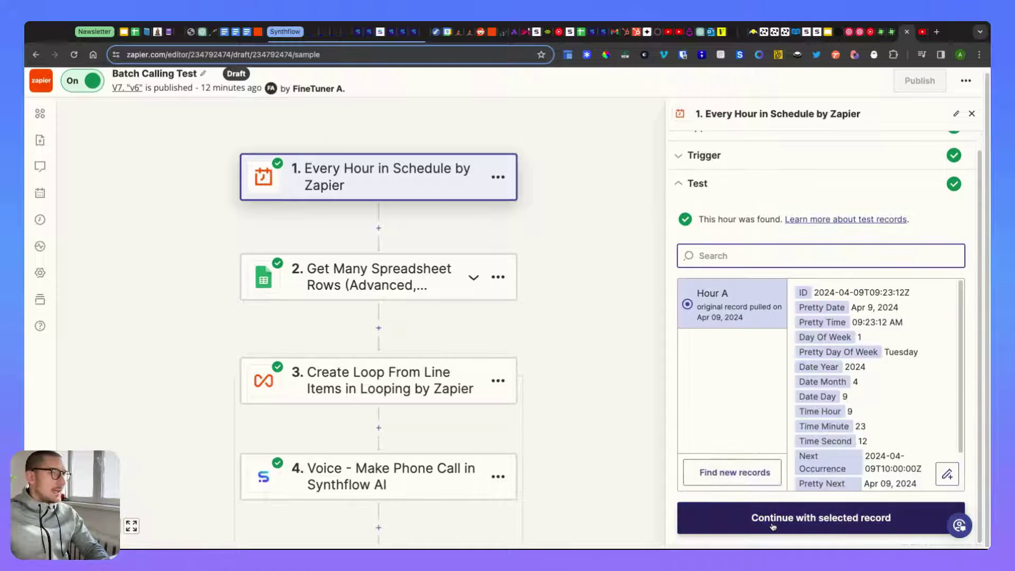
click(773, 523)
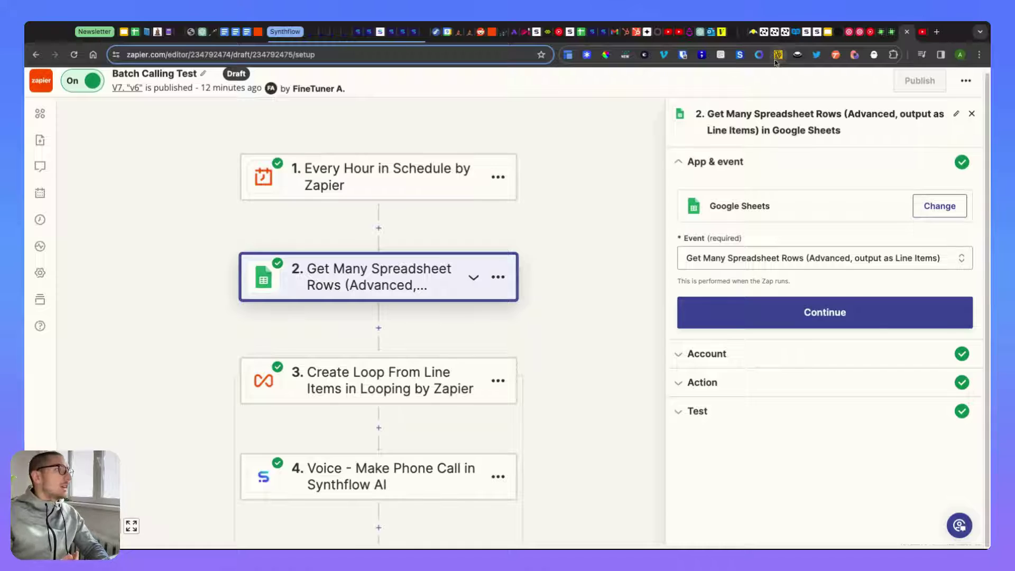
Switch to the CSV_test_Demo spreadsheet and examine the contact columns, the checkbox column and the phone number format
click(580, 33)
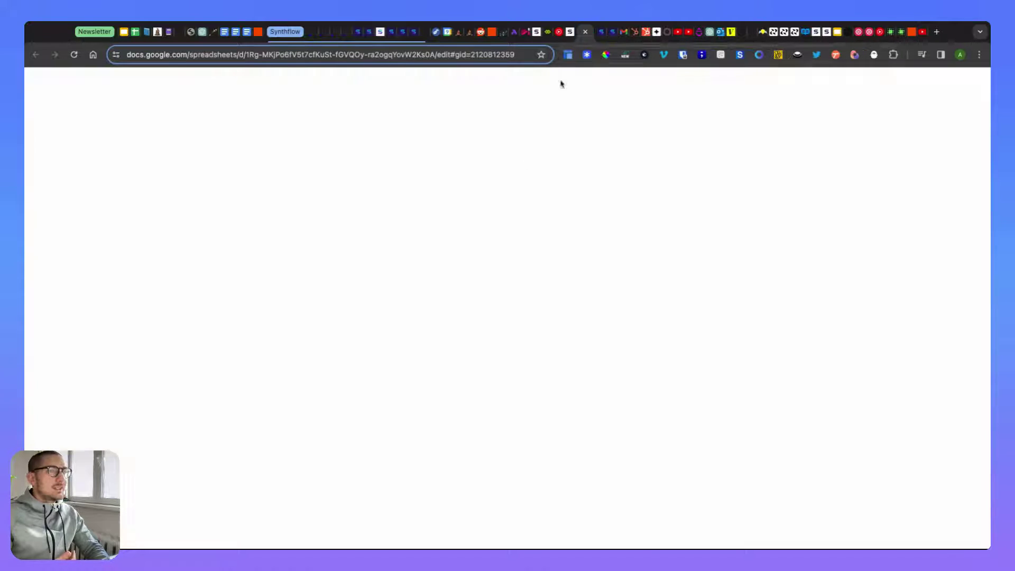
click(296, 240)
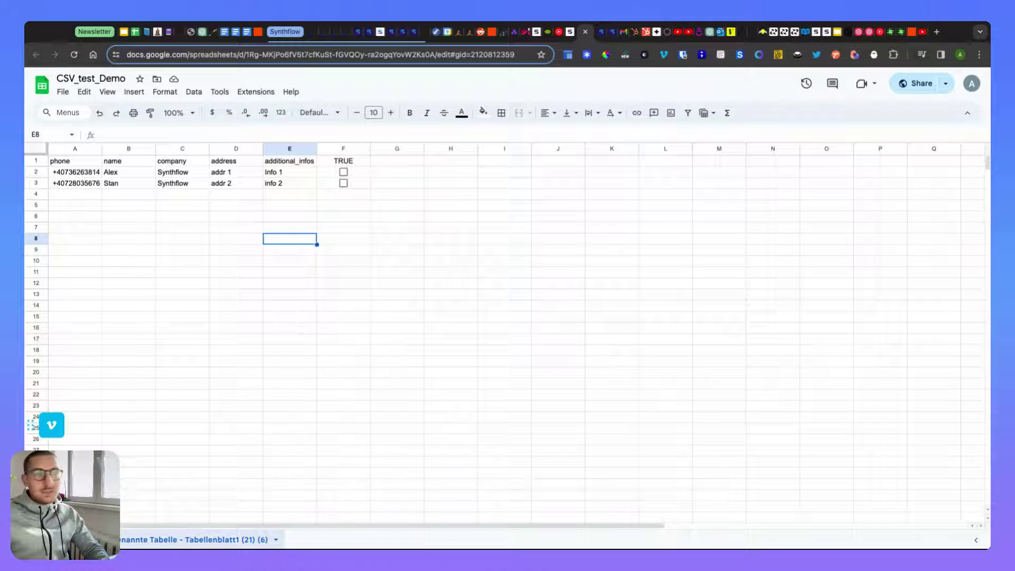
click(344, 174)
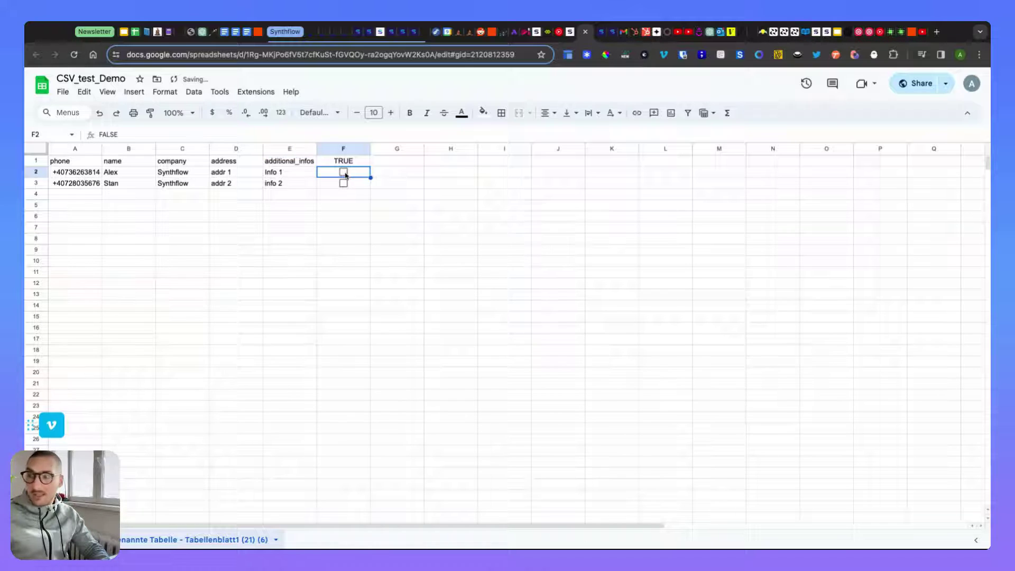
click(70, 175)
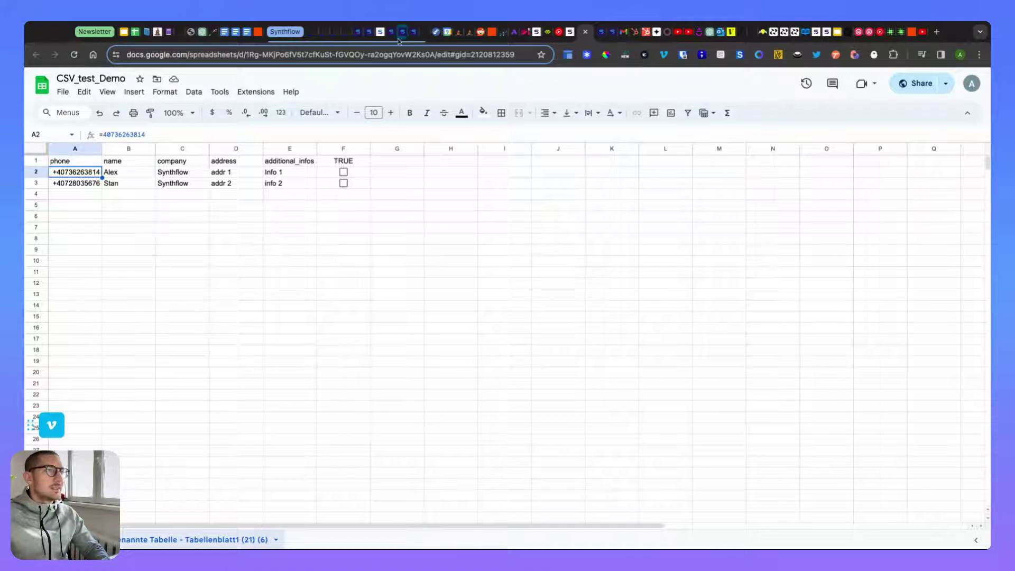
Switch to the Synthflow assistant's prompt and add the variable {company} to the end of its heading line
click(417, 32)
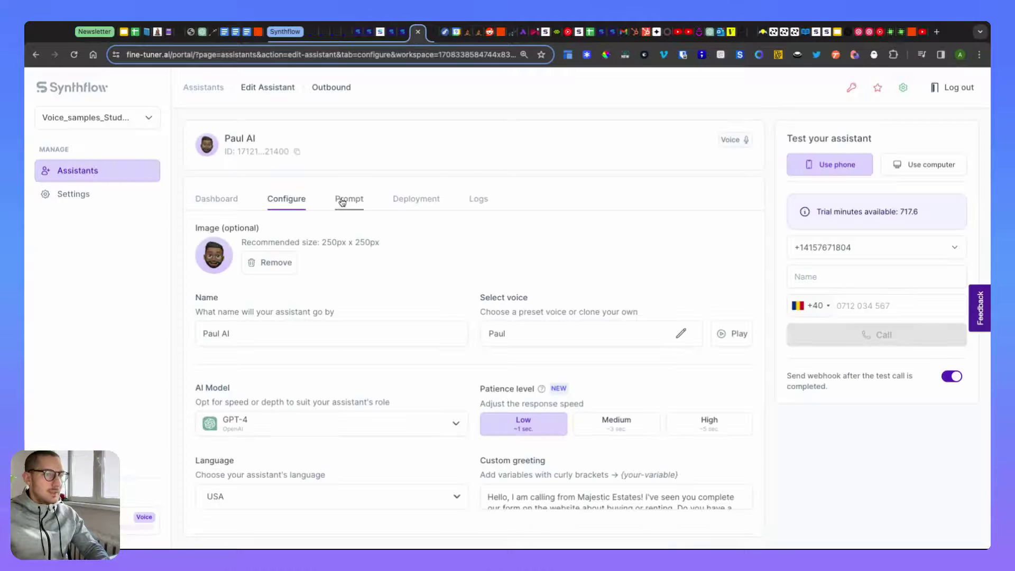
click(342, 201)
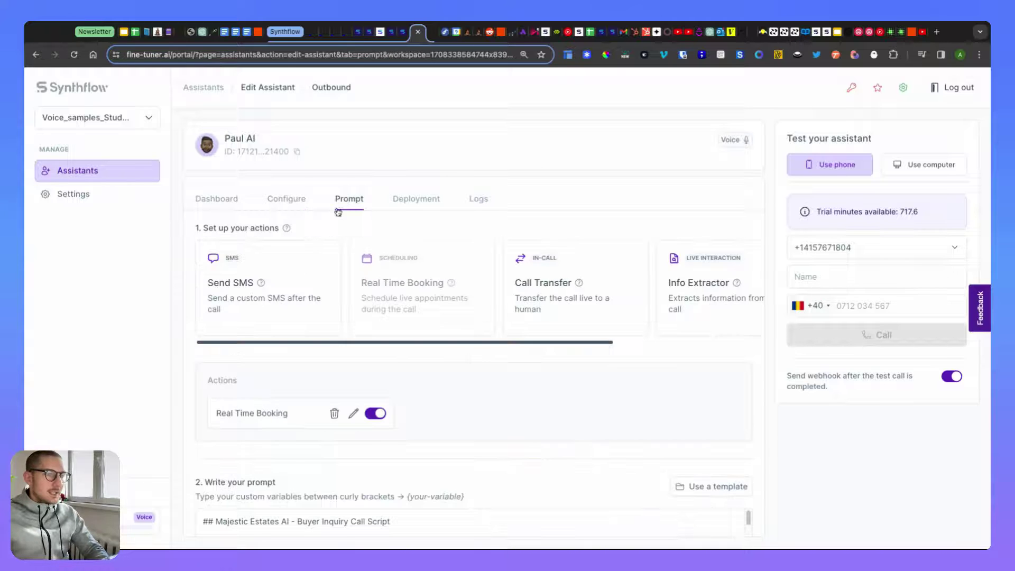
scroll(412, 401, down, 3)
click(416, 405)
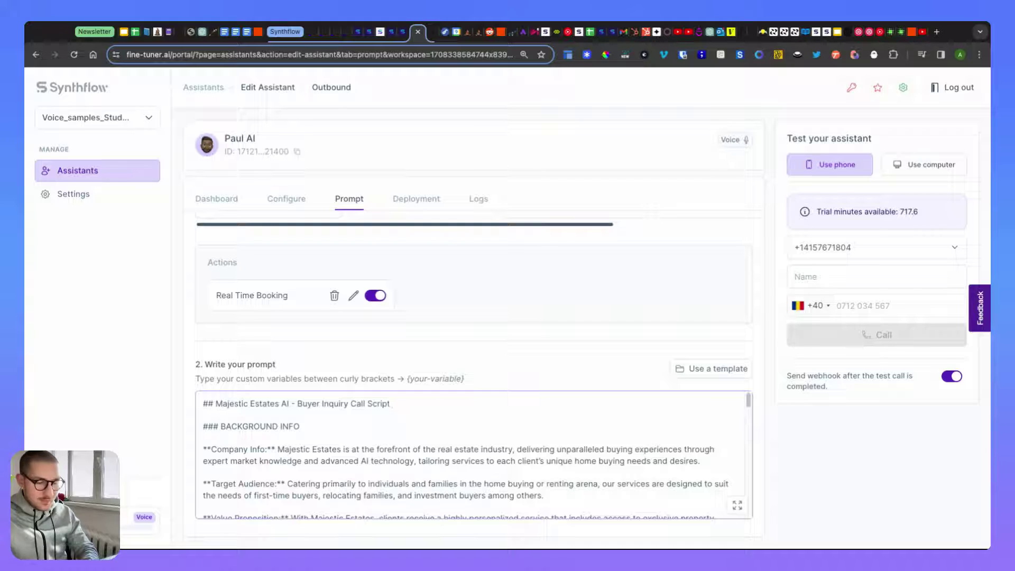
text({comp)
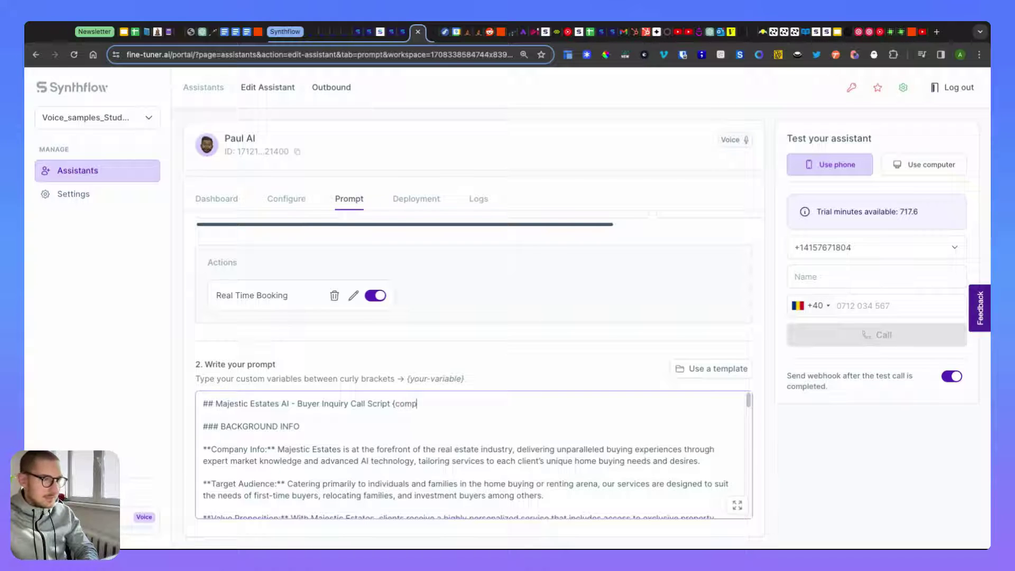
text(any)
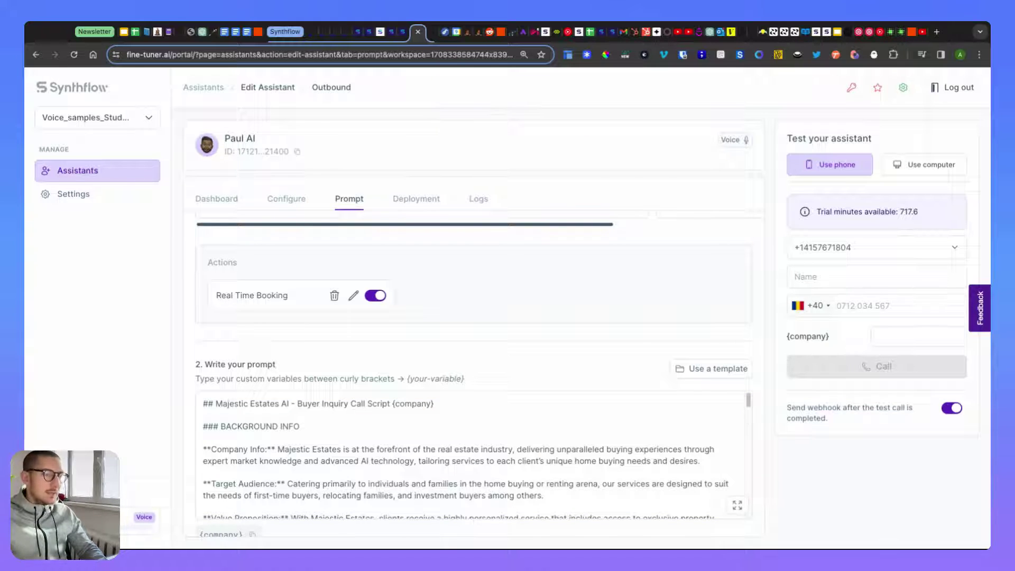
Delete the {company} variable from the prompt's heading line
click(434, 403)
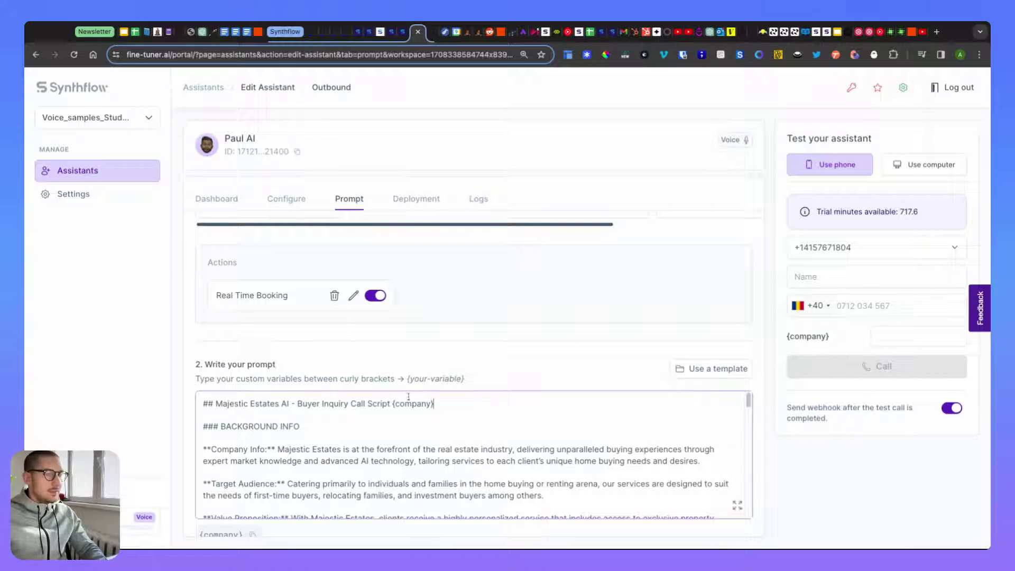
key(ctrl+shift+Left)
key(Right)
key(ctrl+shift+Left)
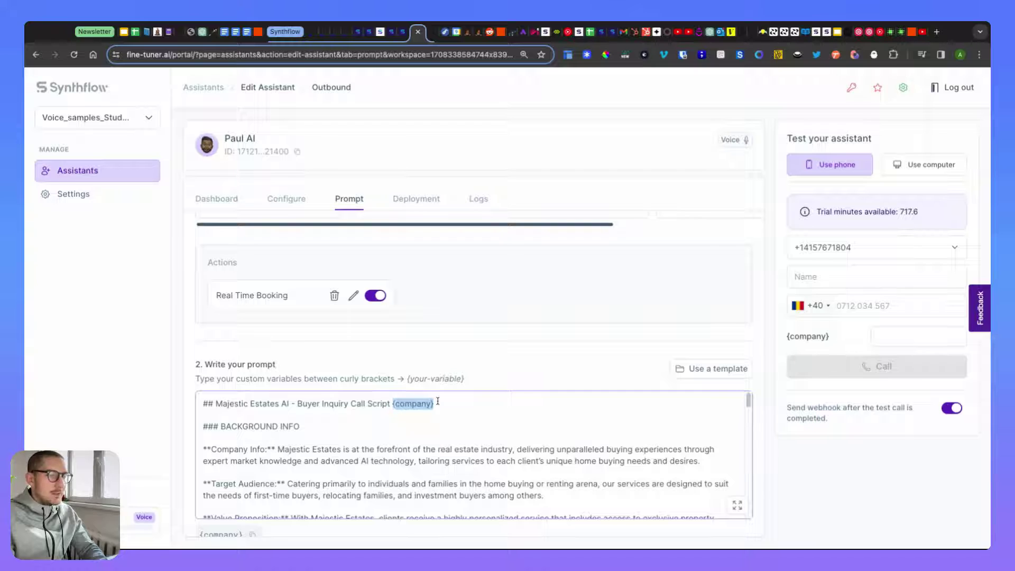
key(BackSpace)
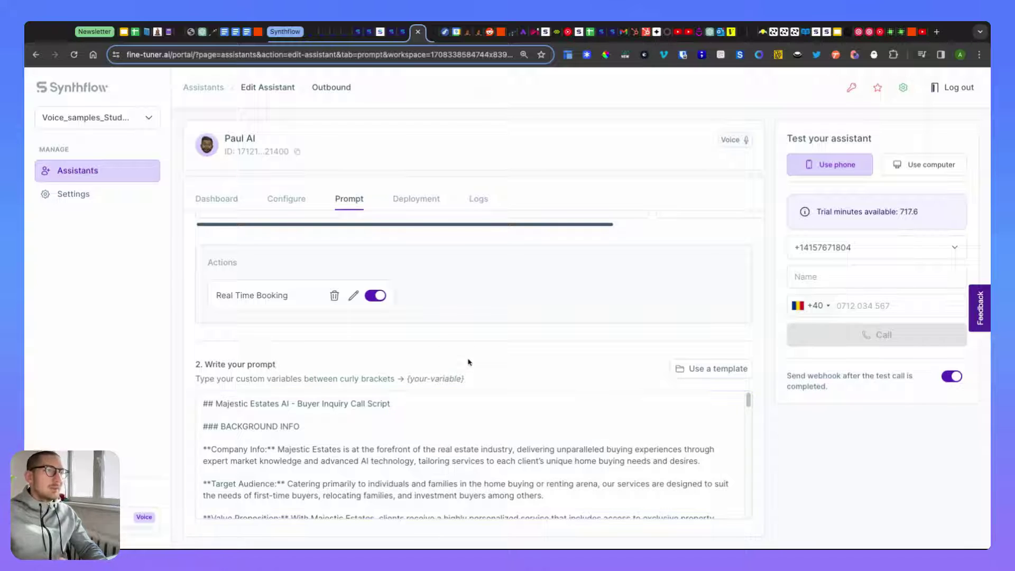
Switch back to the Zapier editor and continue with the Get Many Spreadsheet Rows event and the connected account to the action fields
click(592, 33)
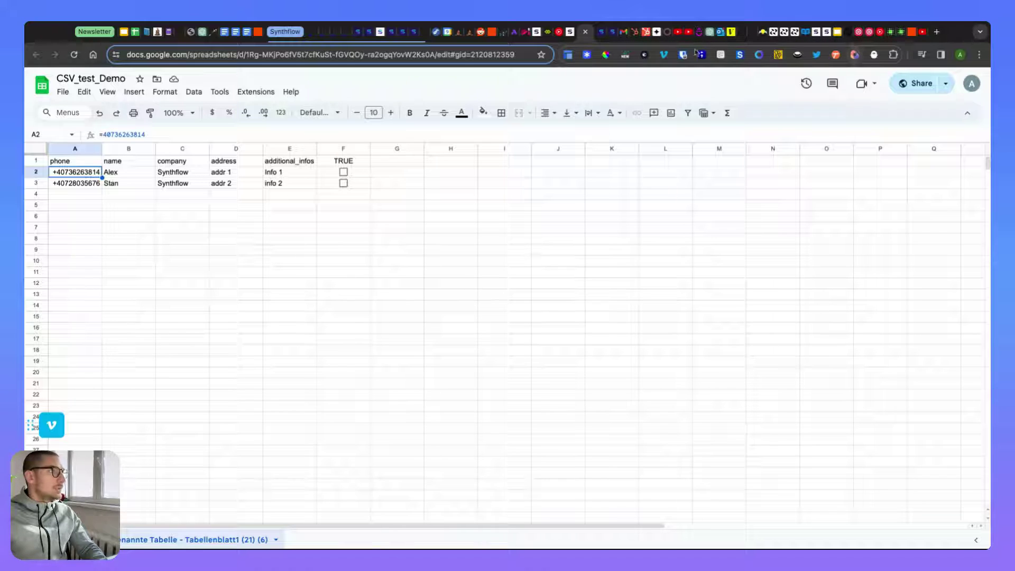
click(911, 31)
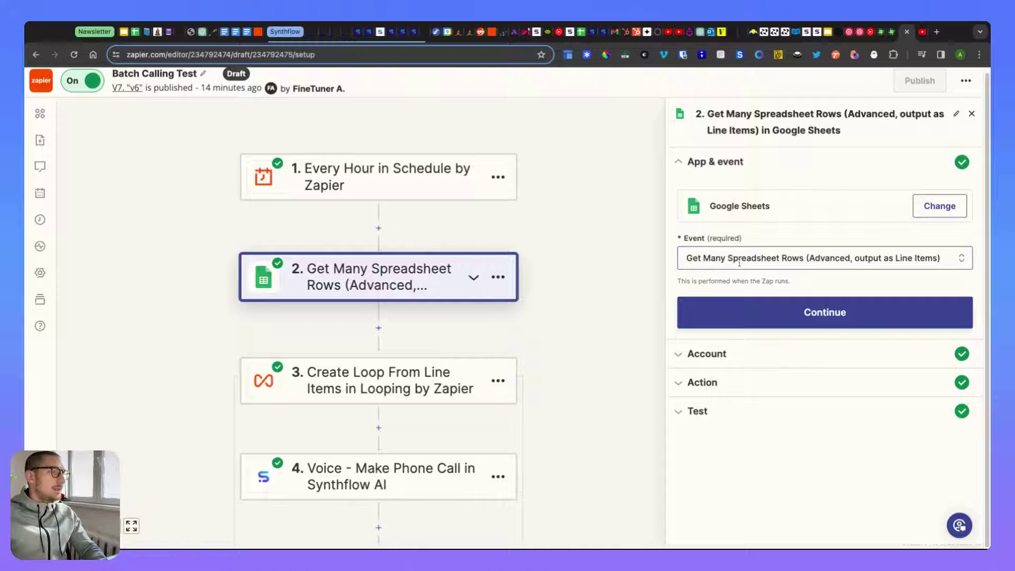
click(814, 257)
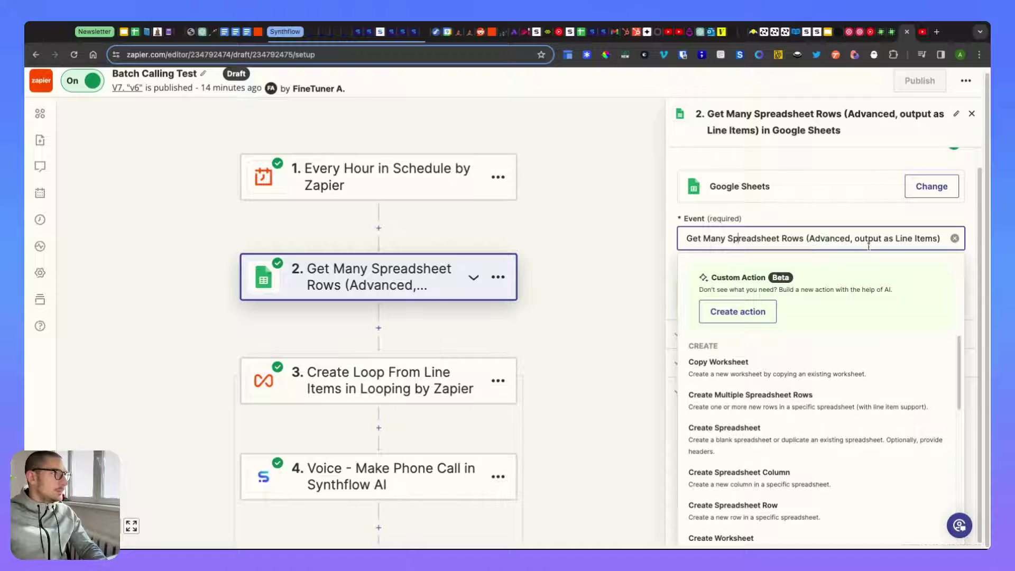
click(814, 214)
click(760, 312)
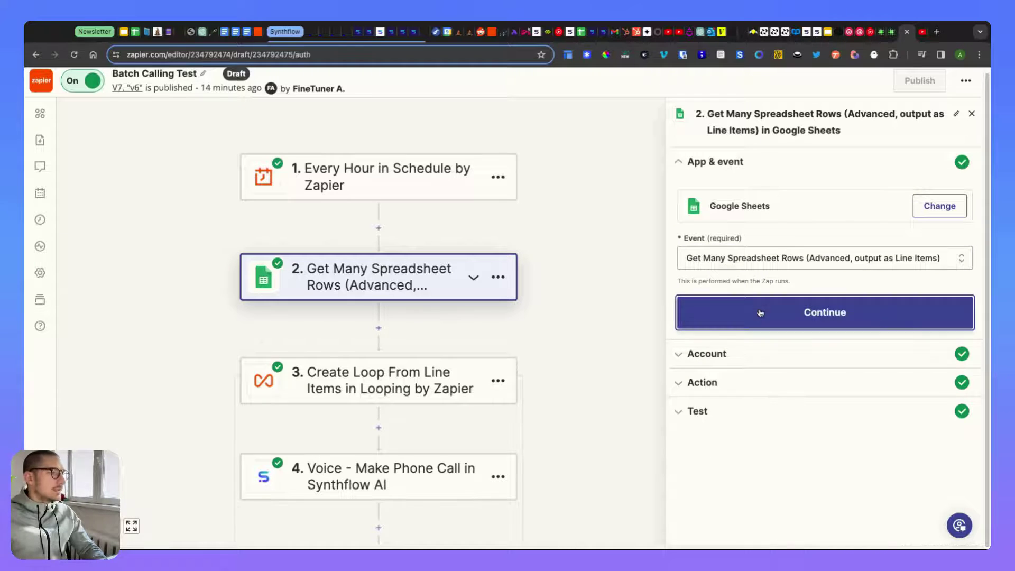
click(719, 329)
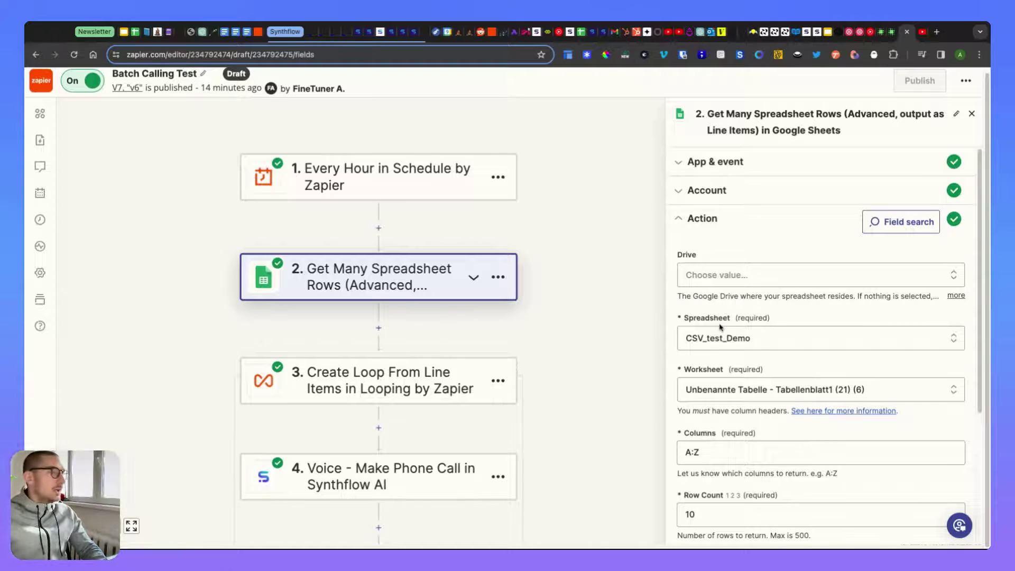
Set the row count of the Get Many Spreadsheet Rows step to 30
scroll(725, 352, down, 1)
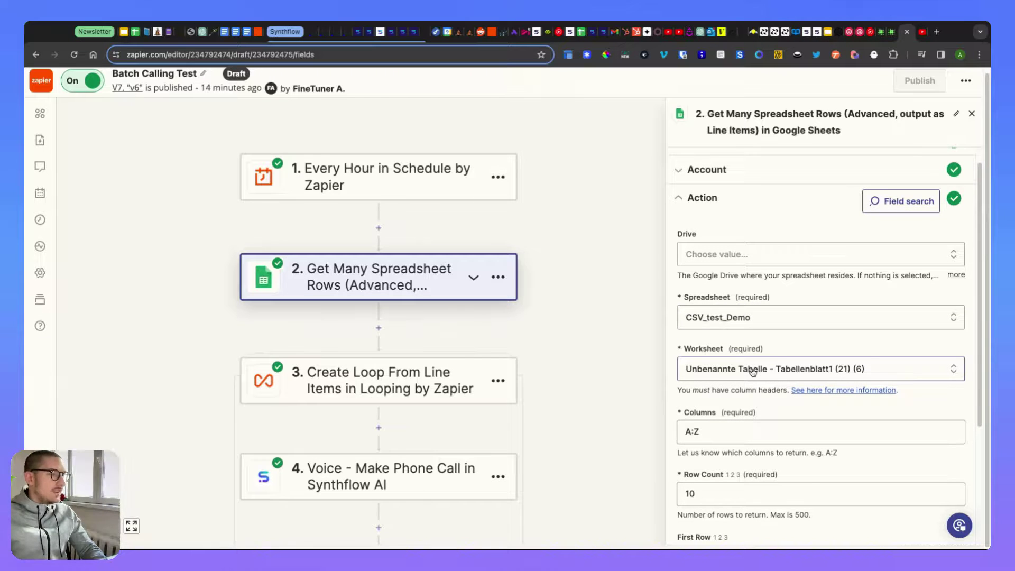
scroll(752, 371, down, 1)
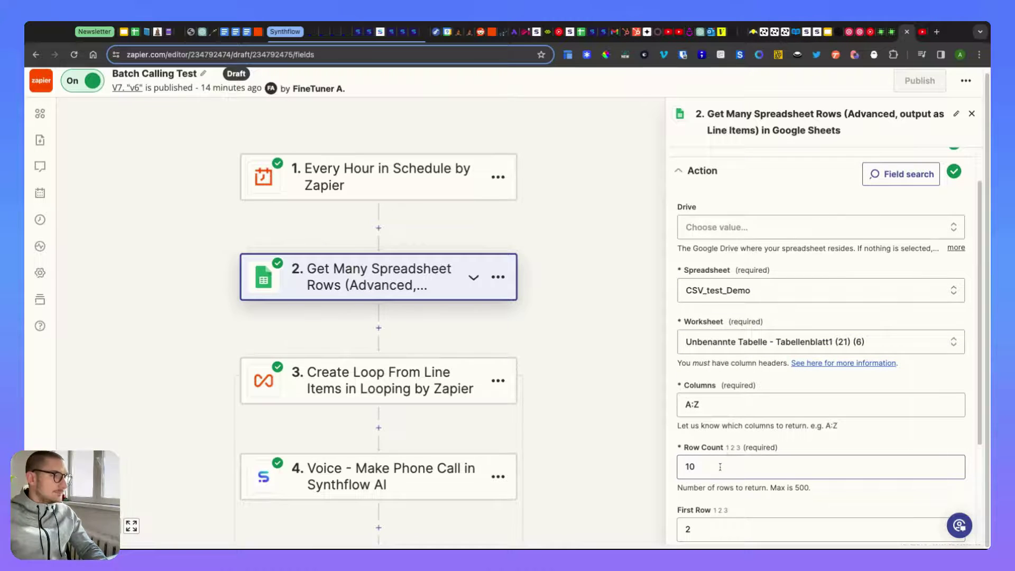
scroll(719, 466, down, 1)
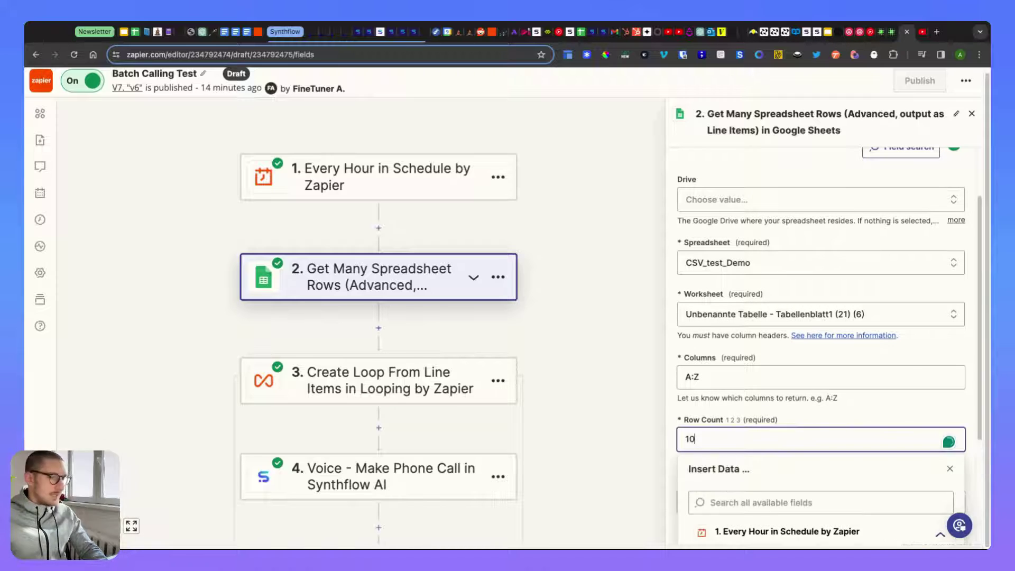
key(ctrl+a)
text(30)
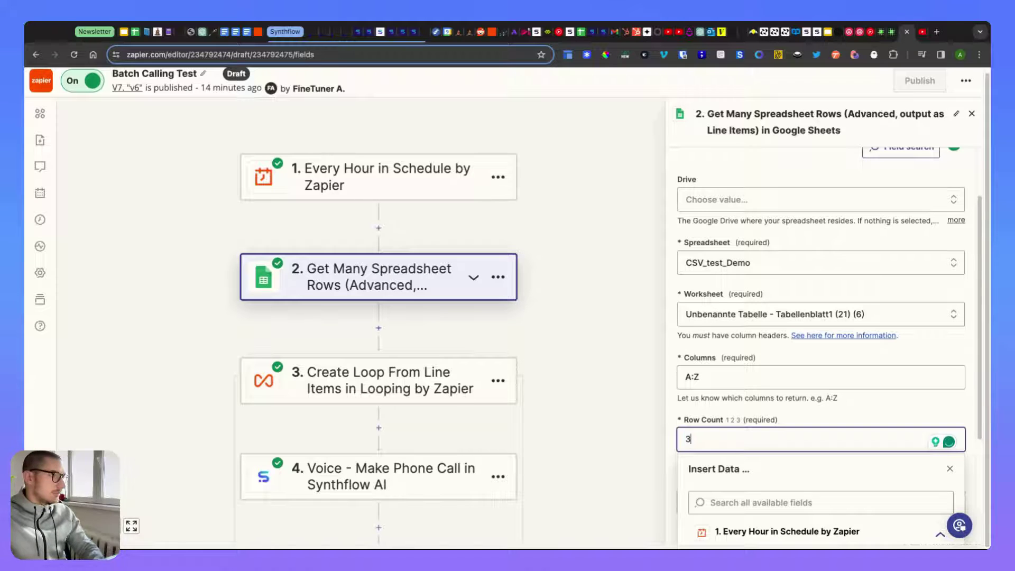
click(797, 417)
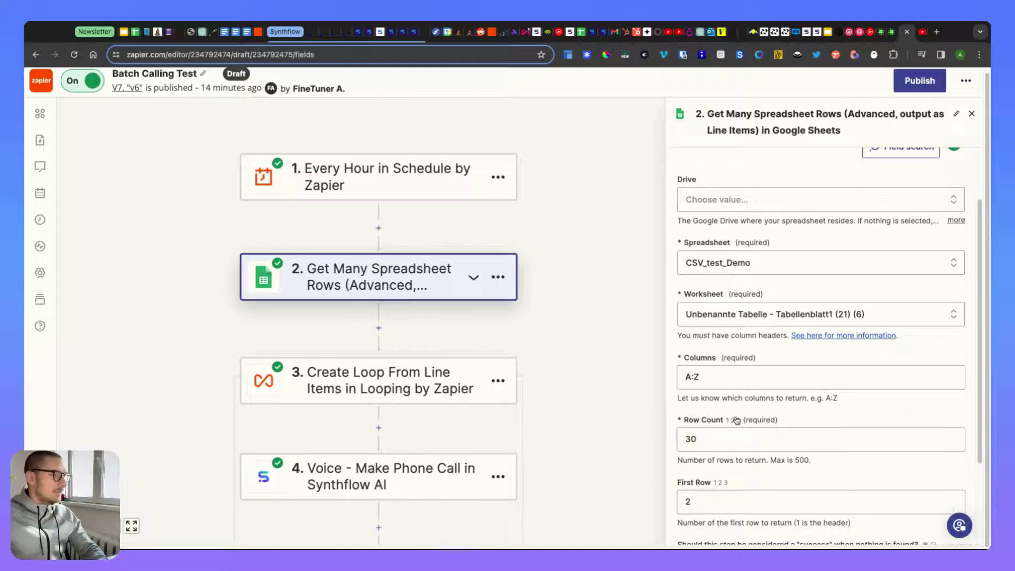
Continue to the spreadsheet rows step's test, run it and review the returned row data
scroll(732, 421, down, 1)
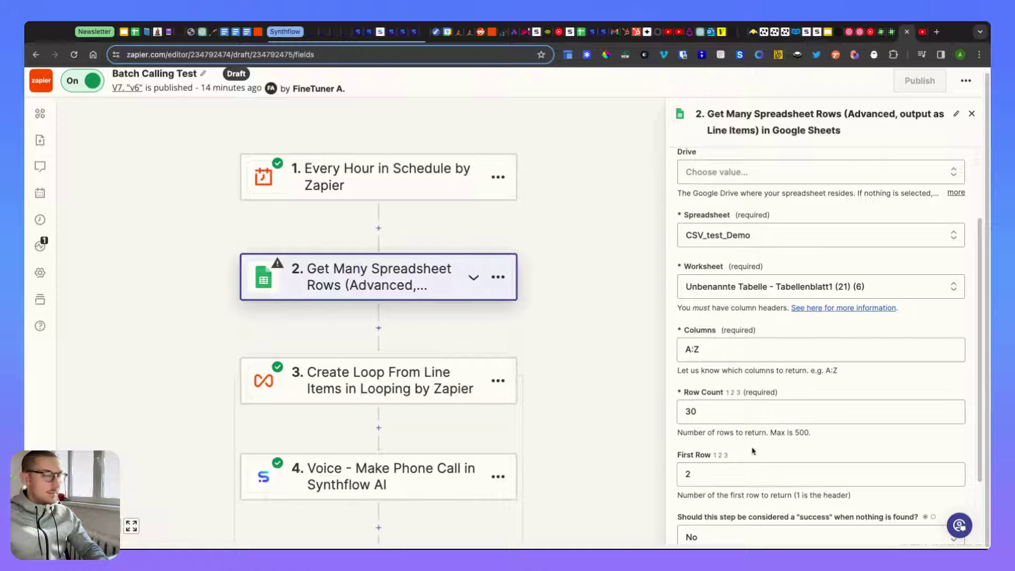
scroll(754, 465, down, 3)
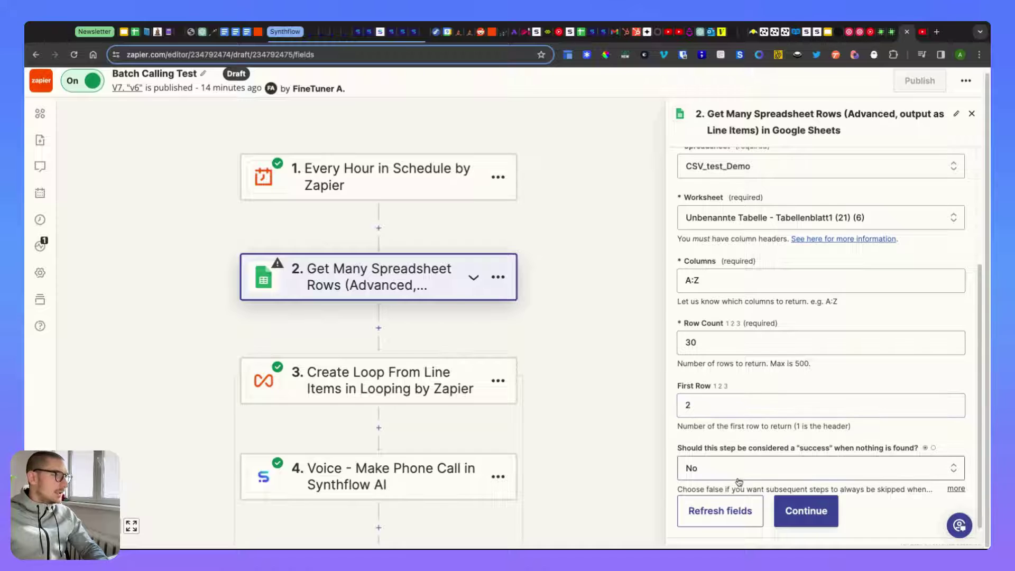
scroll(766, 482, down, 1)
click(831, 490)
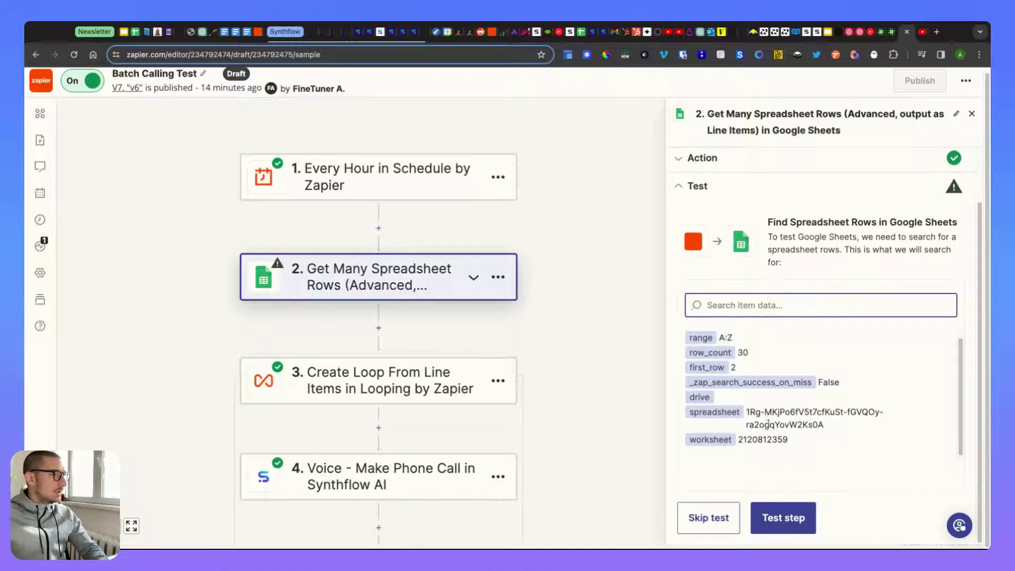
click(781, 517)
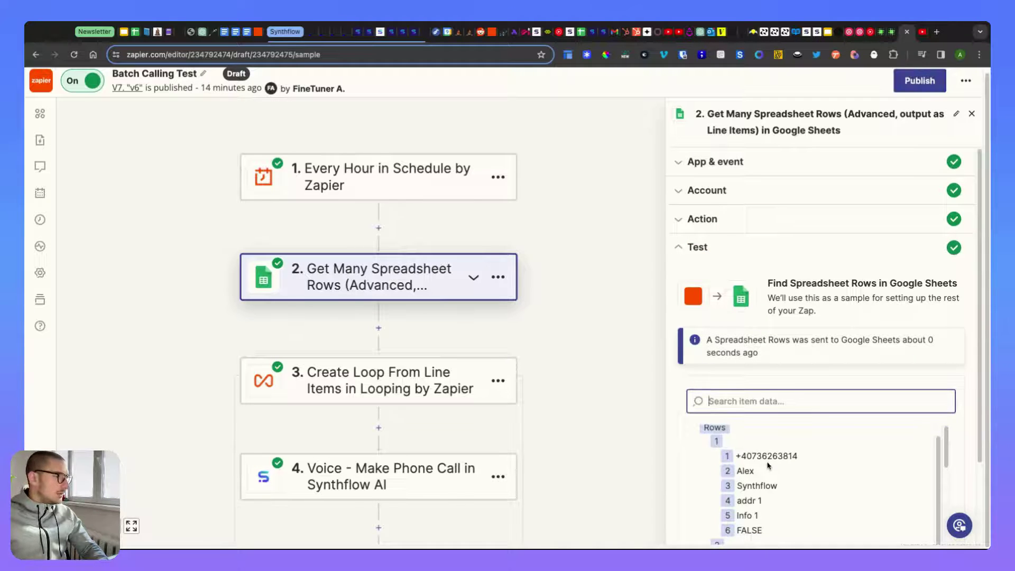
scroll(768, 464, down, 10)
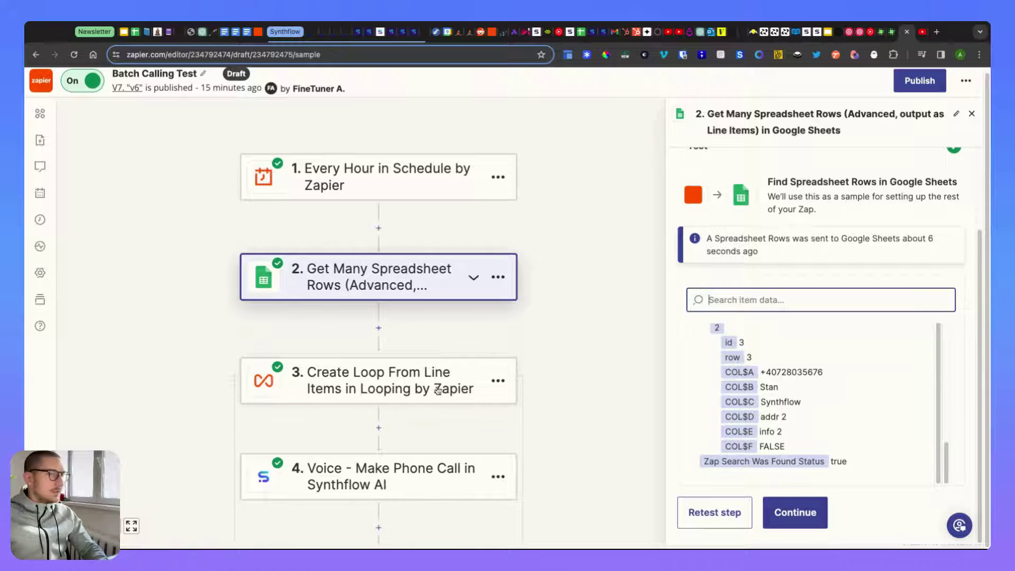
Open the looping step and continue with the Create Loop From Line Items event to its action fields
click(405, 388)
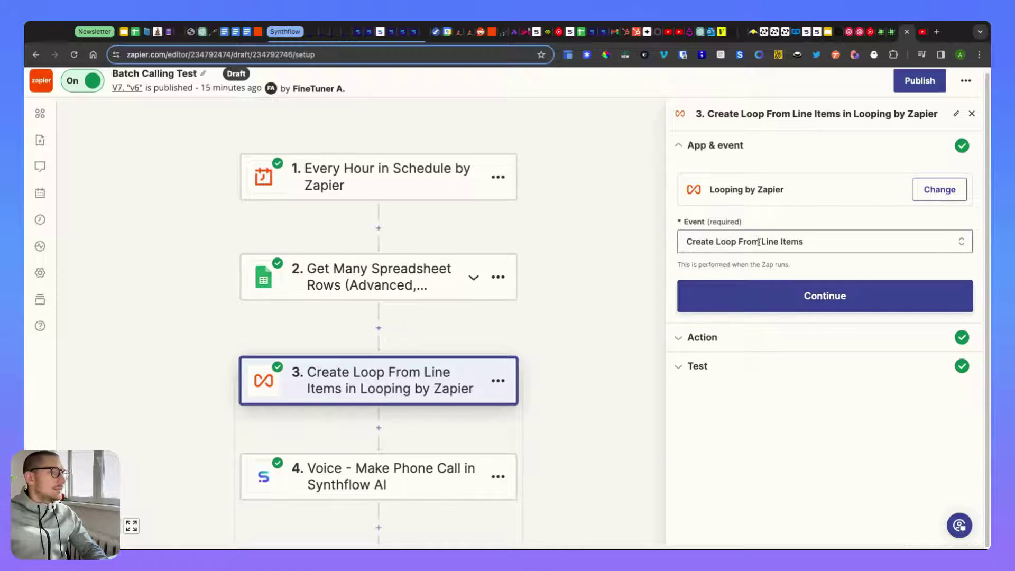
click(807, 240)
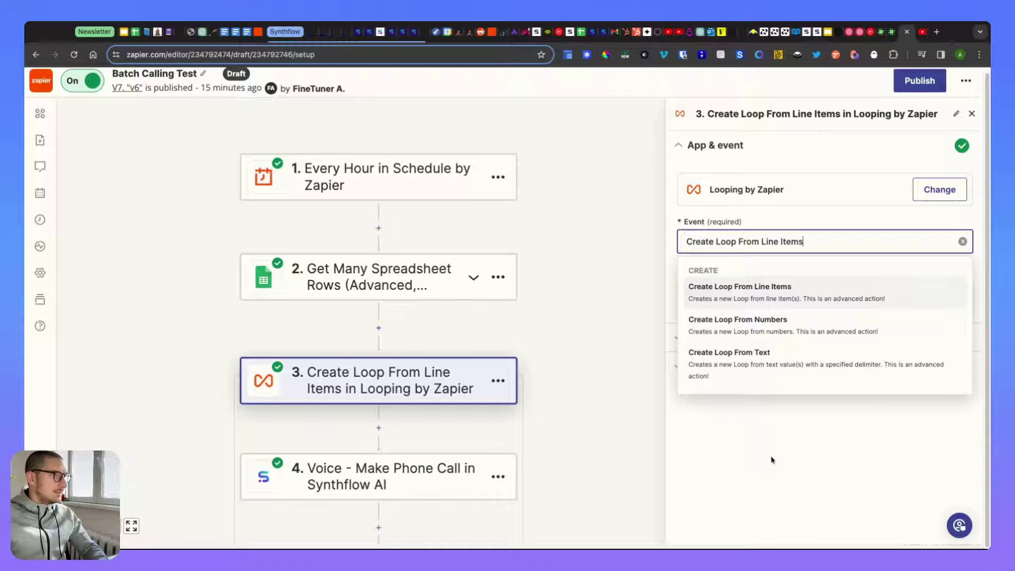
click(769, 303)
click(768, 299)
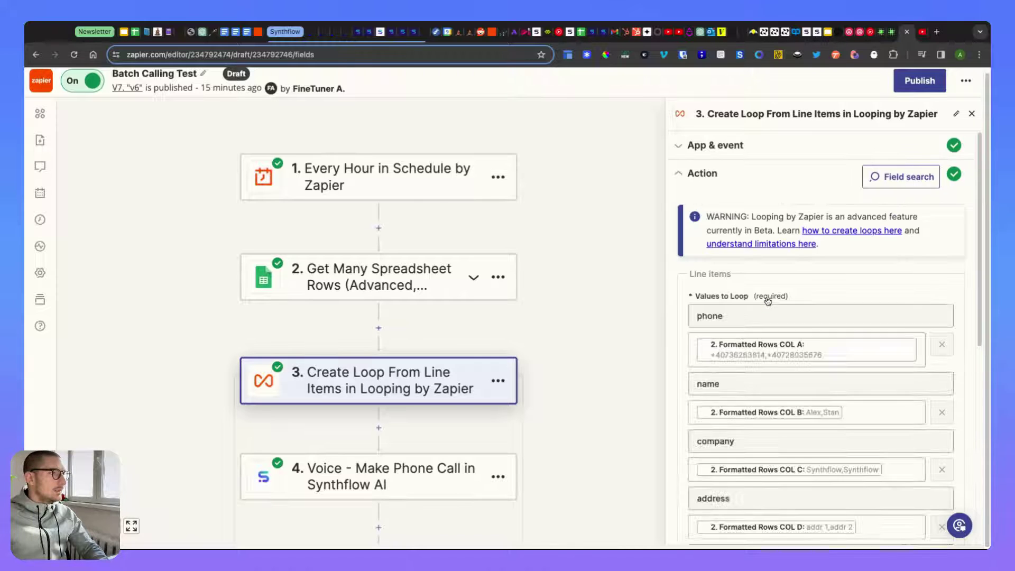
Widen the loop settings and compare the values to loop with the column headers in the CSV_test_Demo spreadsheet
click(670, 180)
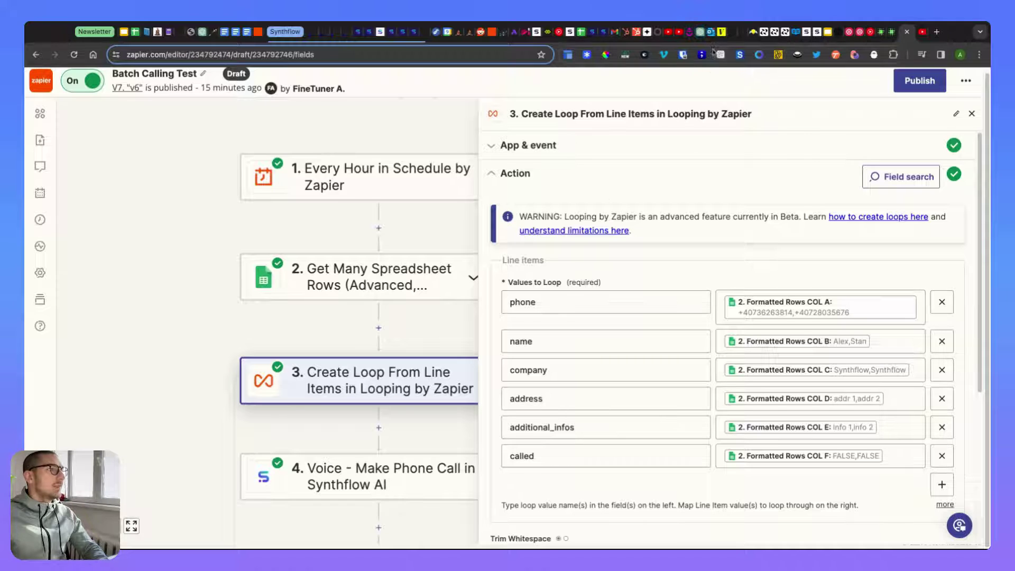
click(585, 36)
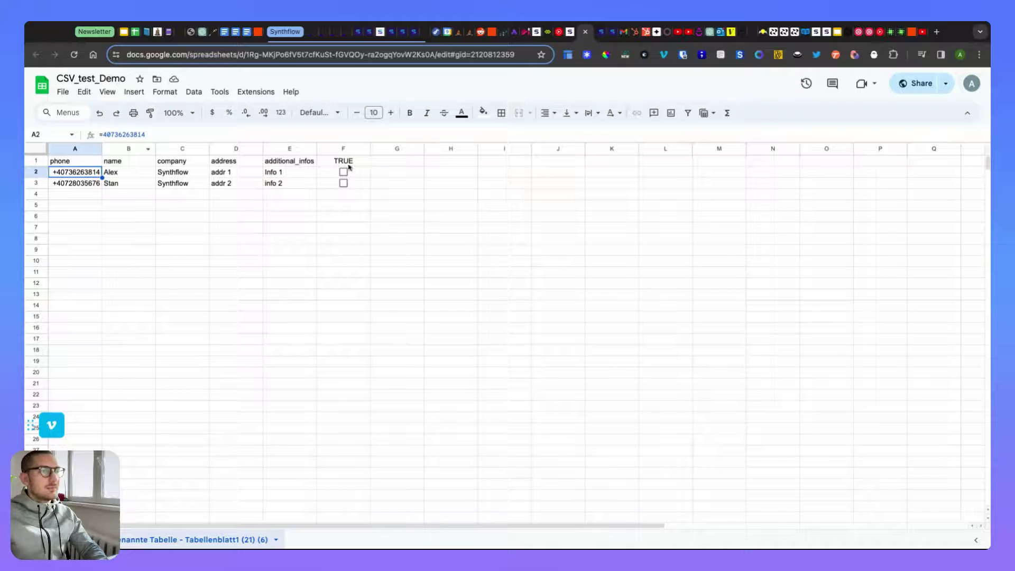
click(910, 34)
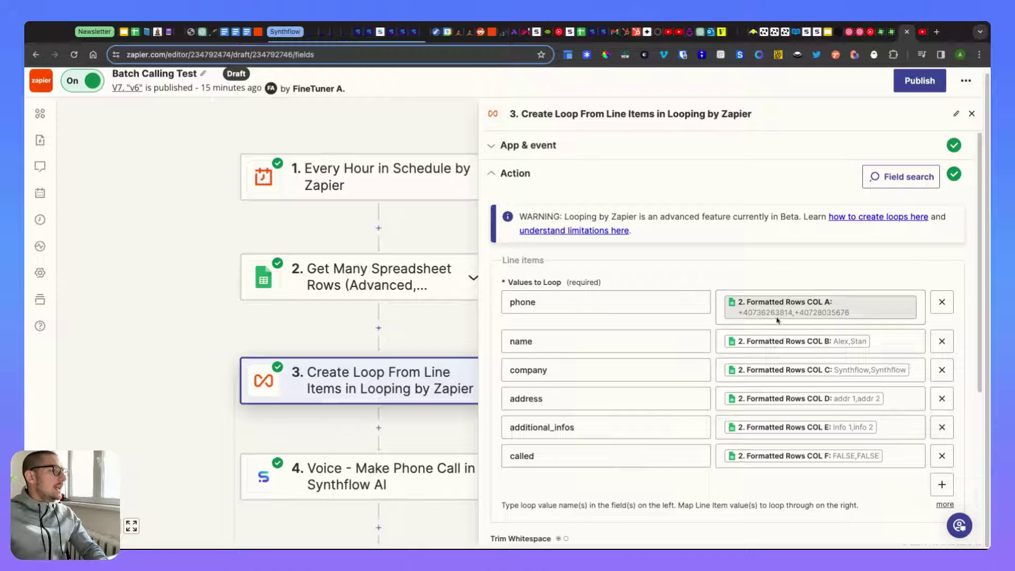
Search the fields available for the phone loop value for "formated" and insert Formatted Rows COL A
click(723, 314)
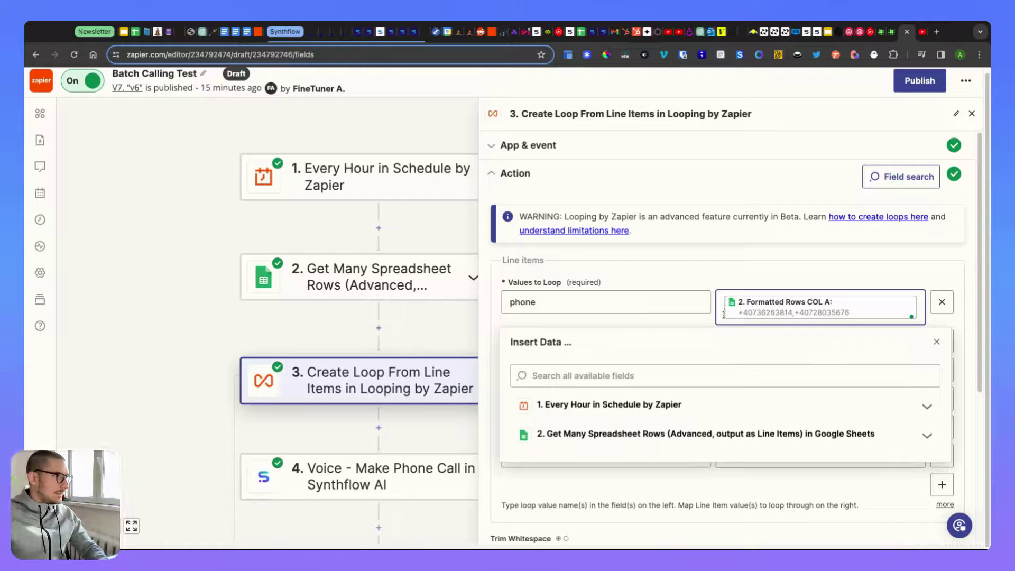
click(926, 437)
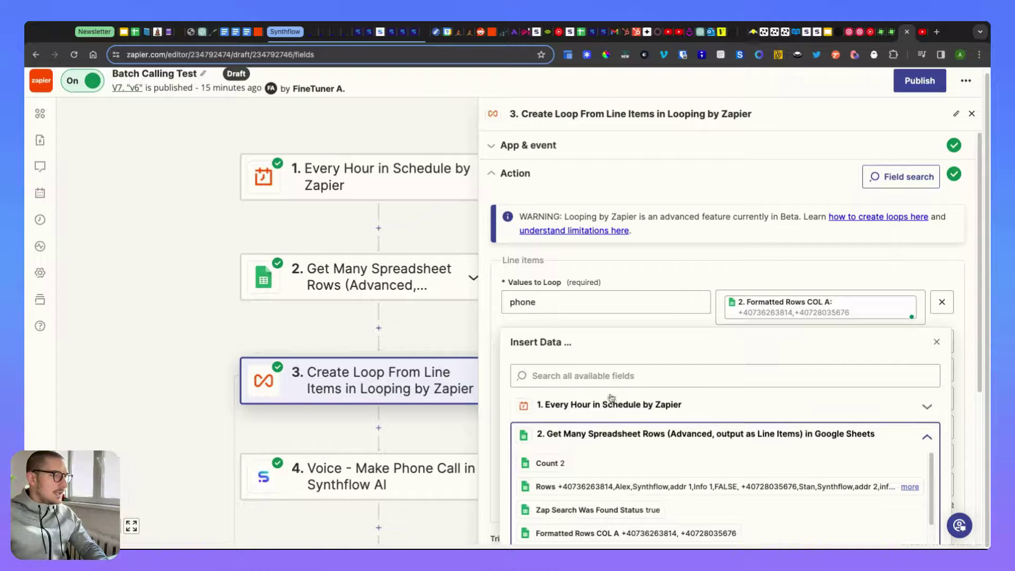
click(582, 376)
text(for)
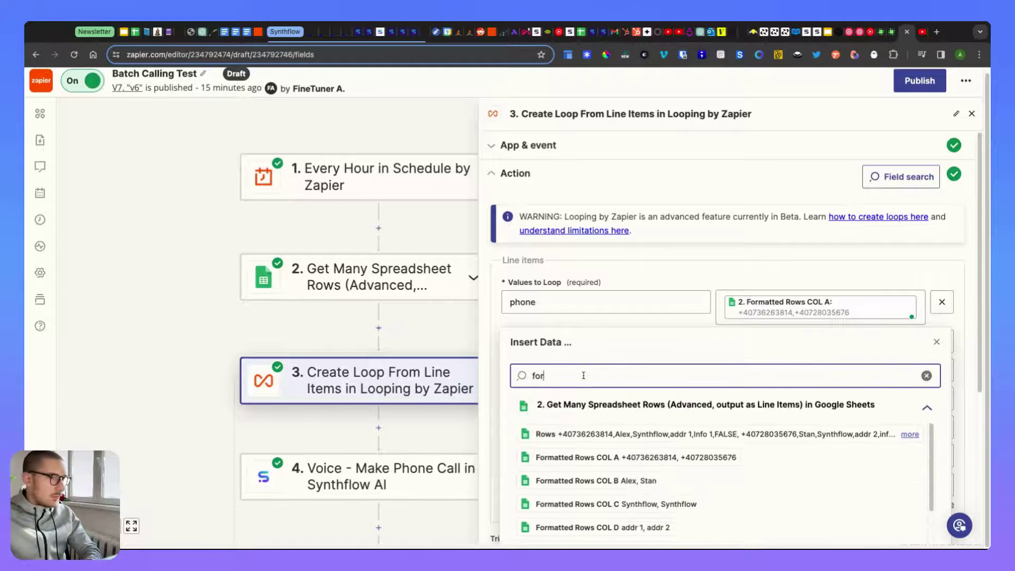
text(mated)
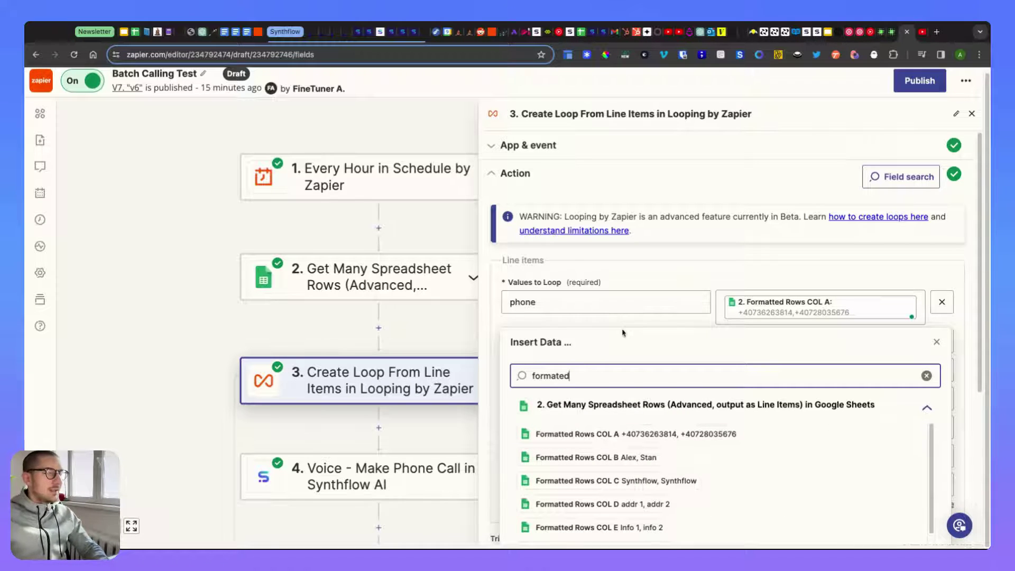
click(644, 437)
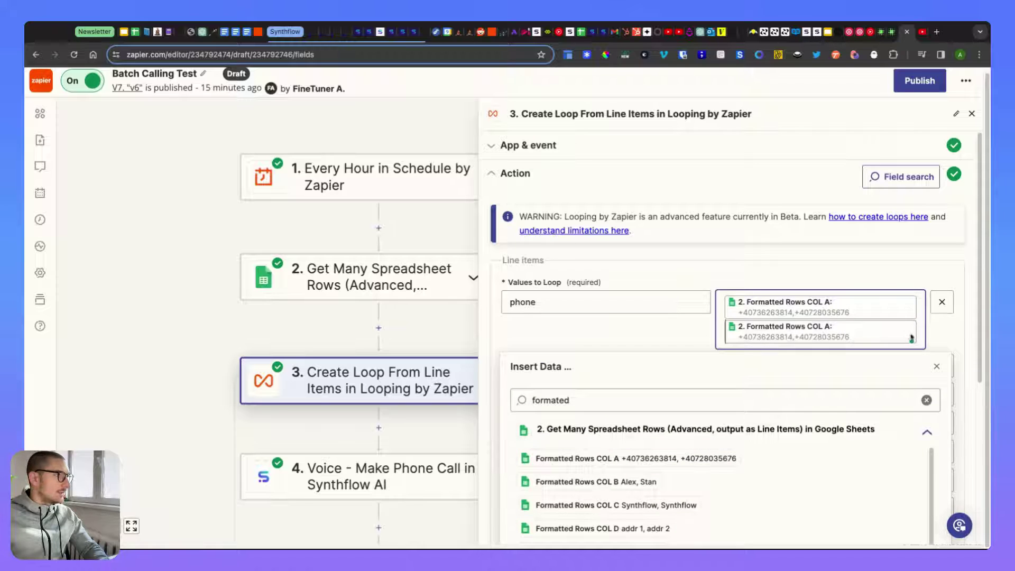
Remove the duplicate Formatted Rows COL A entry from the phone loop value and close the data picker
click(878, 335)
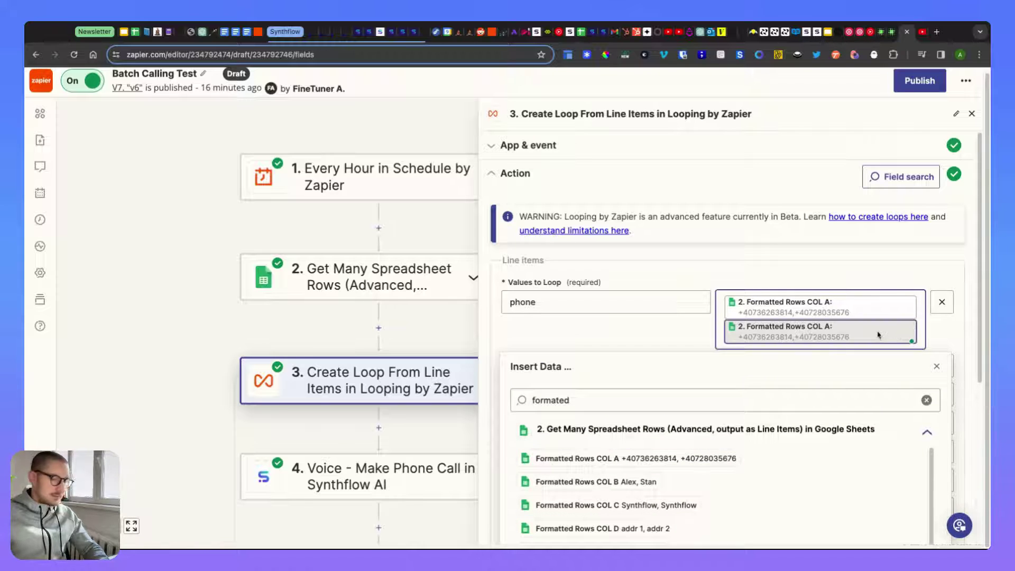
key(BackSpace)
click(662, 269)
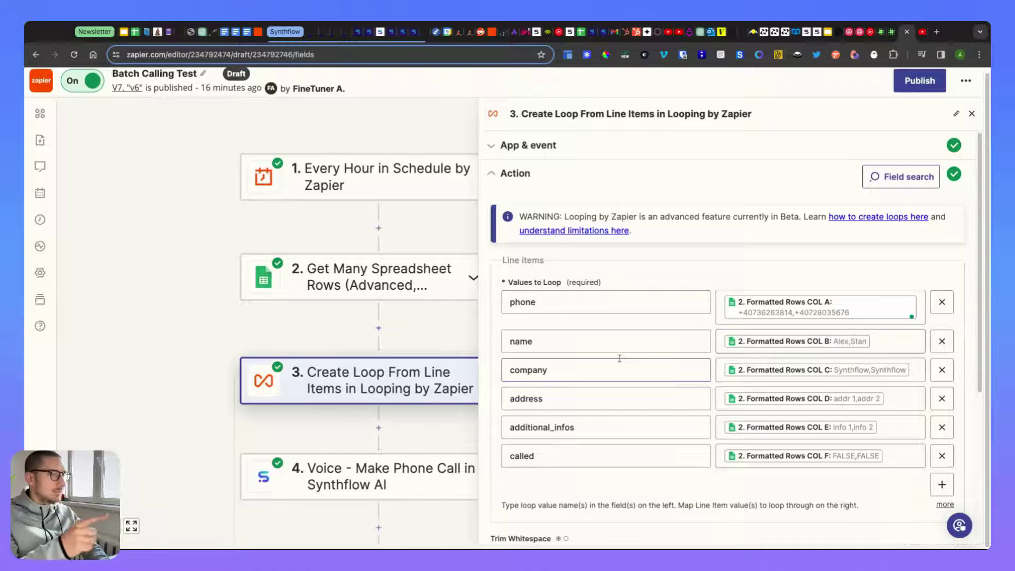
Examine the loop's field mappings, whitespace trimming, iteration counter start and maximum number of iterations
scroll(771, 390, down, 2)
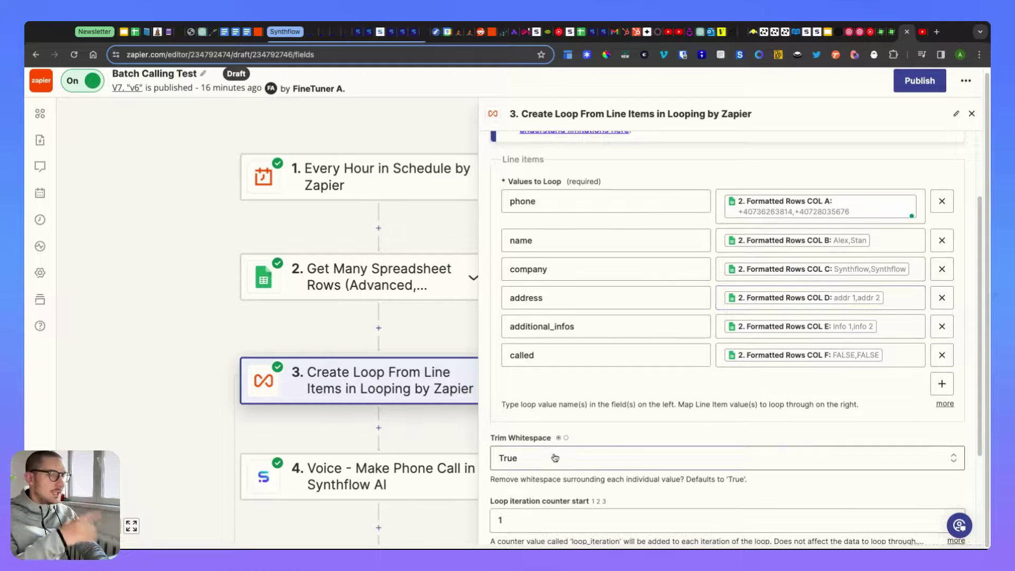
scroll(697, 425, down, 1)
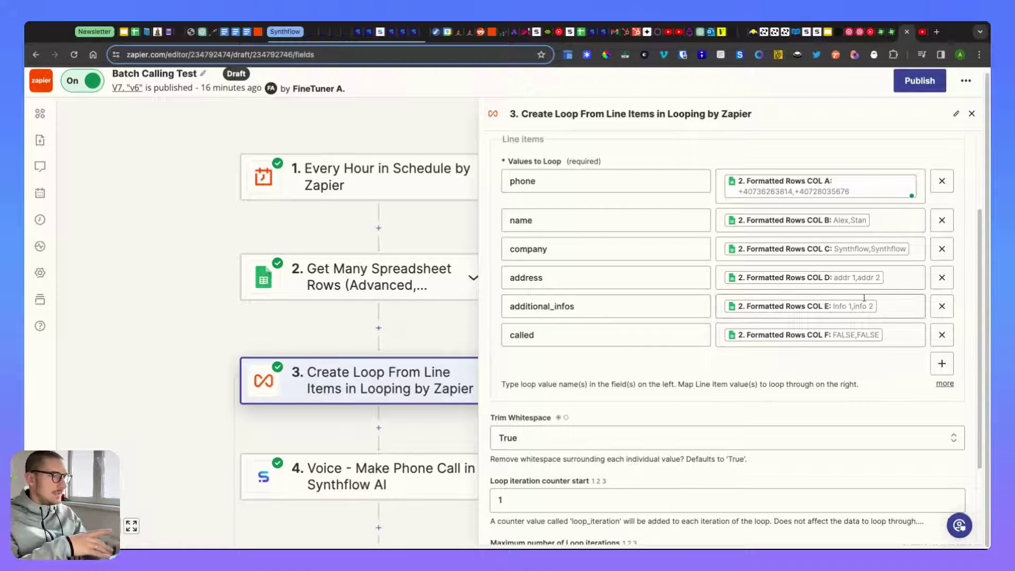
scroll(747, 335, down, 2)
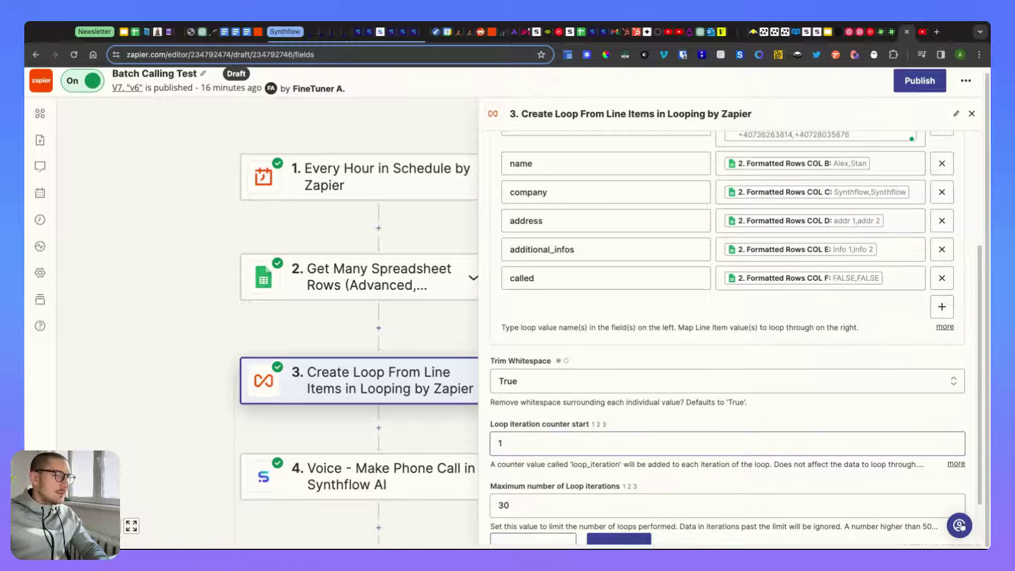
scroll(553, 461, down, 2)
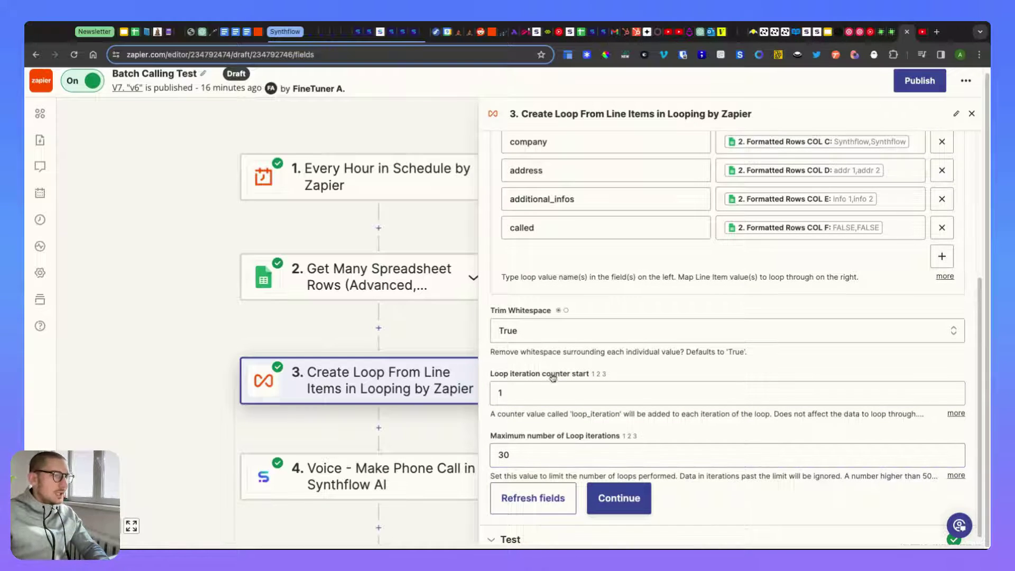
Reopen the Get Many Spreadsheet Rows step's action fields and check its row count and first row settings
click(400, 284)
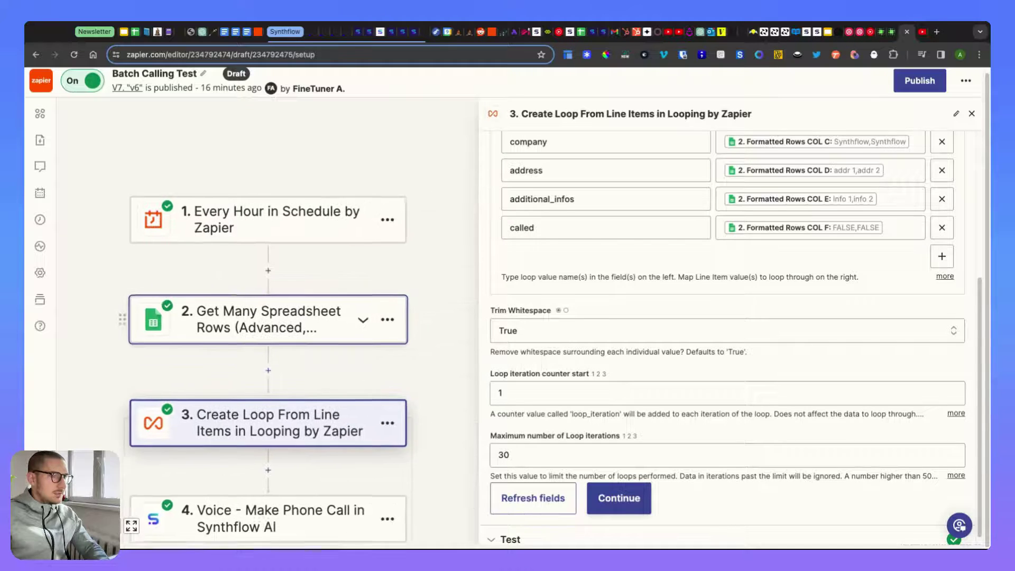
click(563, 350)
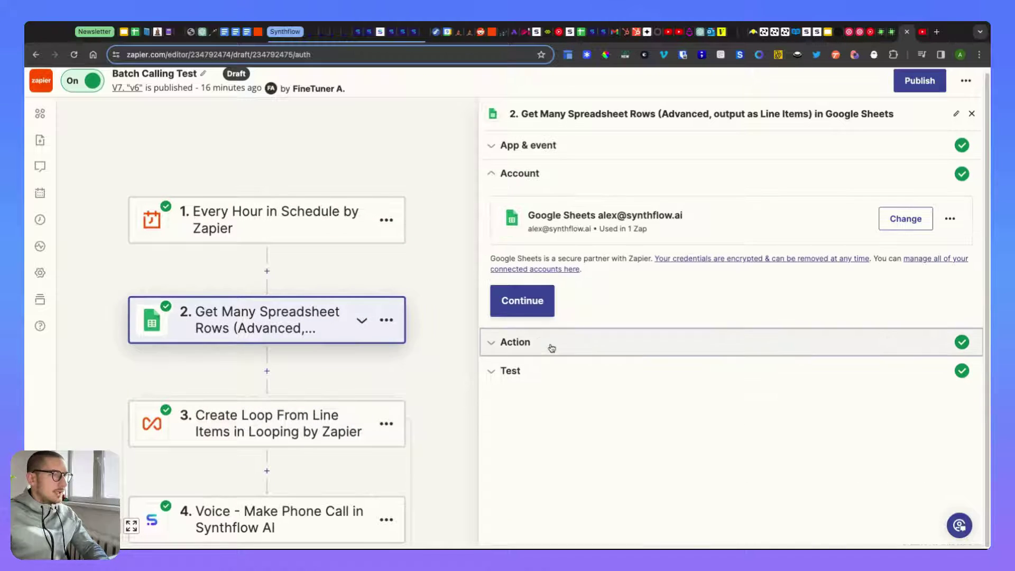
click(550, 342)
scroll(553, 452, down, 3)
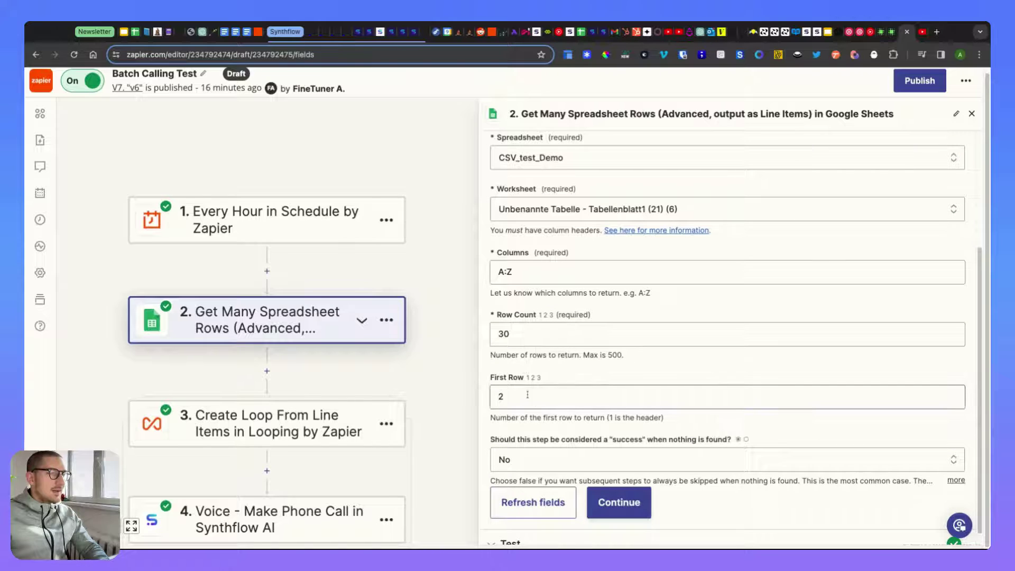
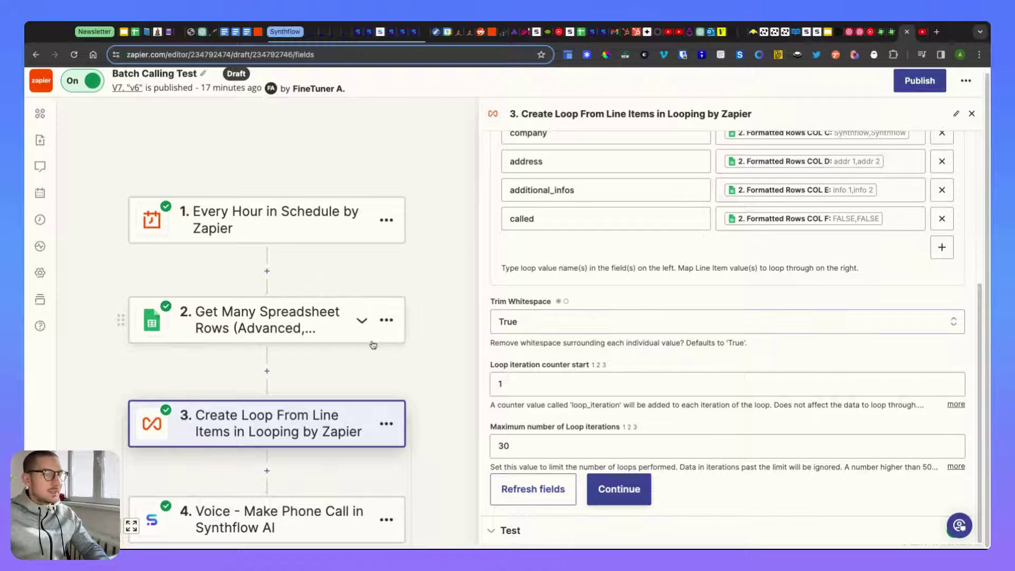
Reopen the Get Many Spreadsheet Rows action fields and recheck the row count against its stated maximum
click(311, 313)
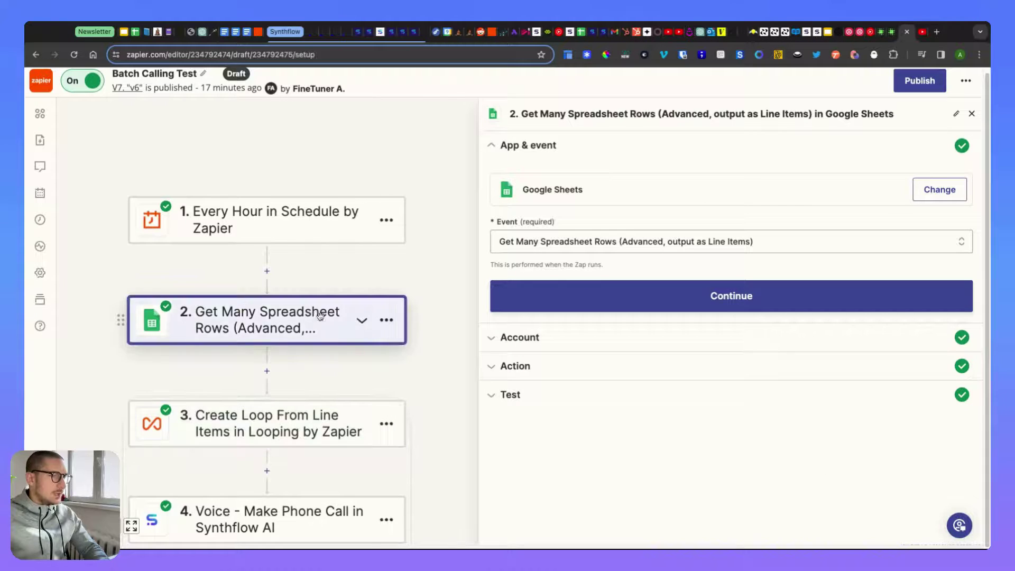
click(533, 359)
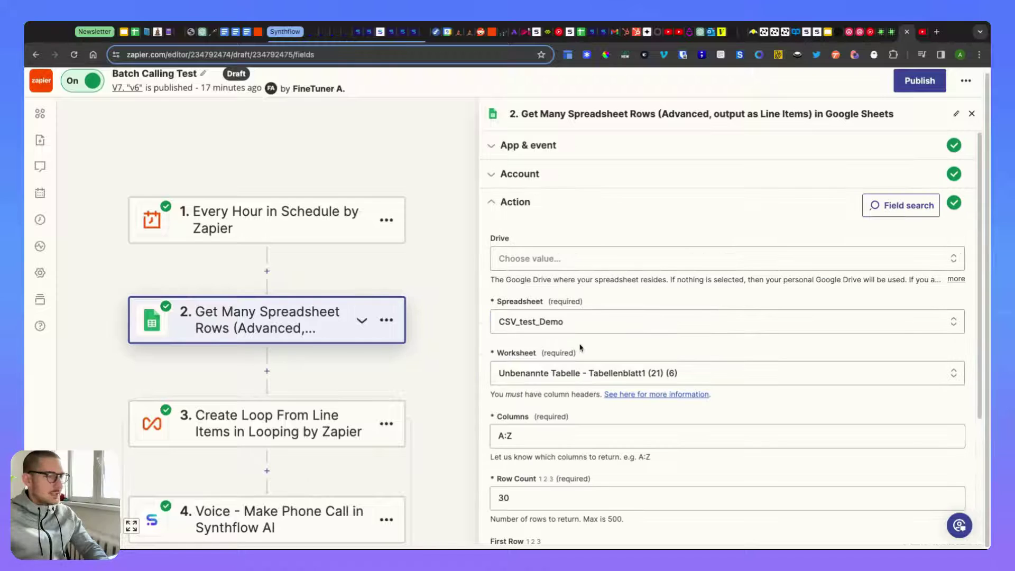
scroll(578, 348, down, 1)
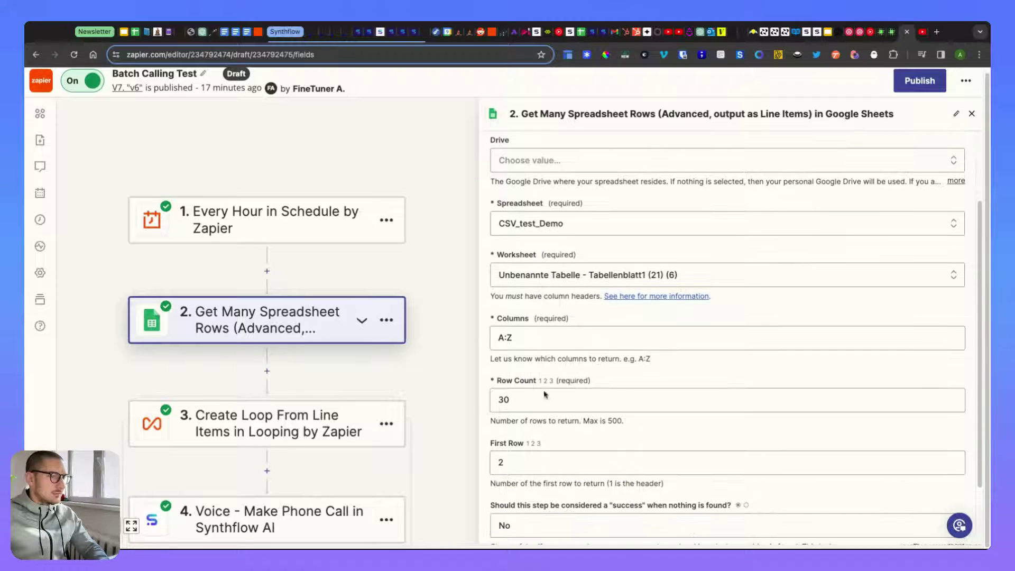
click(539, 397)
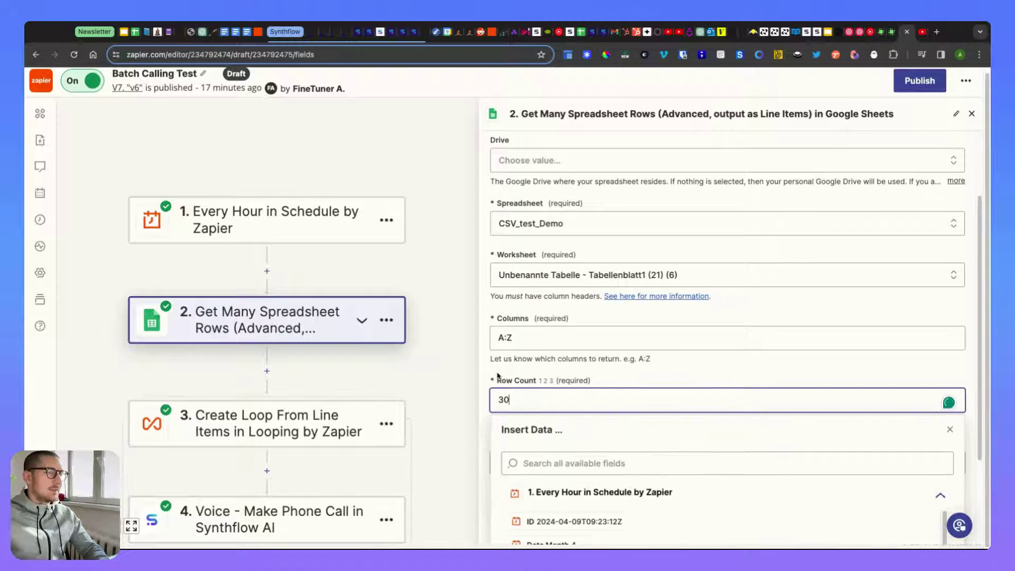
click(584, 414)
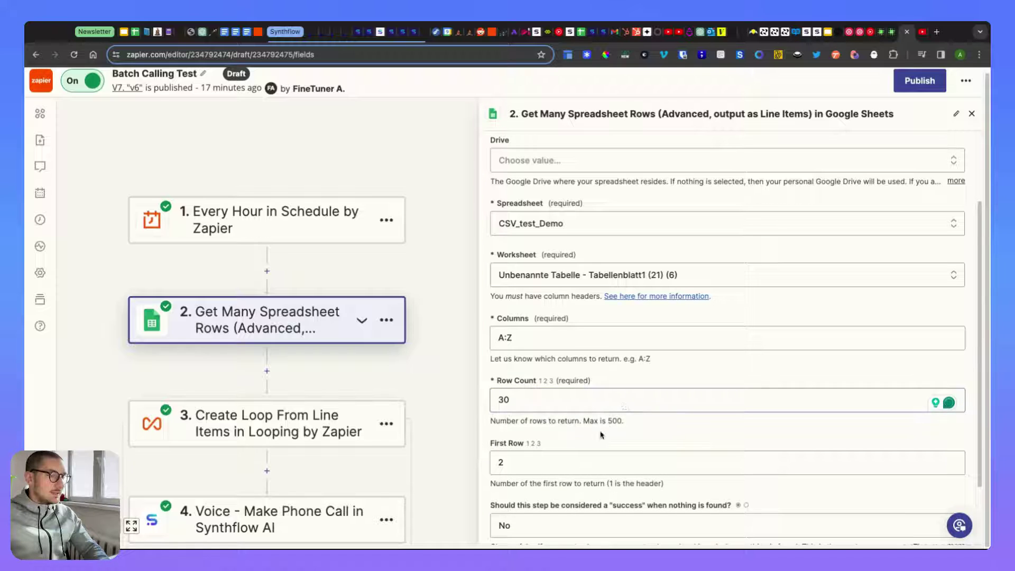
scroll(612, 422, down, 3)
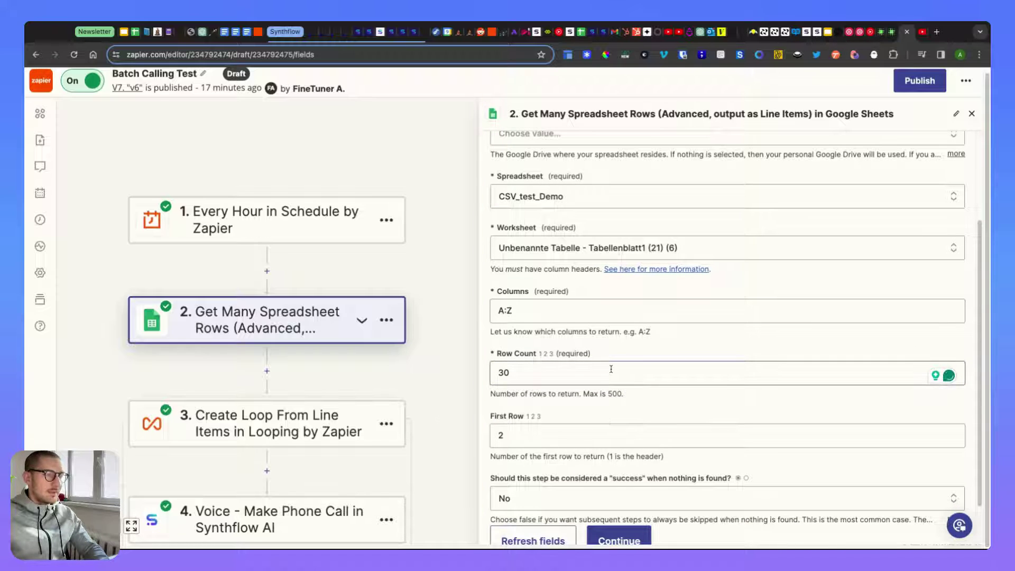
Reopen the Create Loop From Line Items action fields and check the maximum number of loop iterations
click(301, 440)
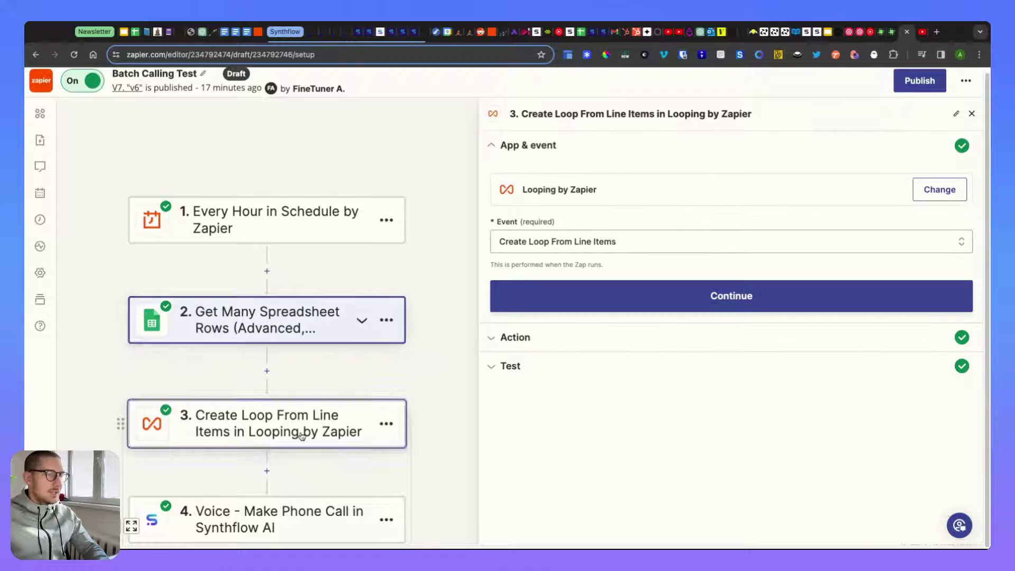
click(561, 340)
scroll(581, 338, down, 4)
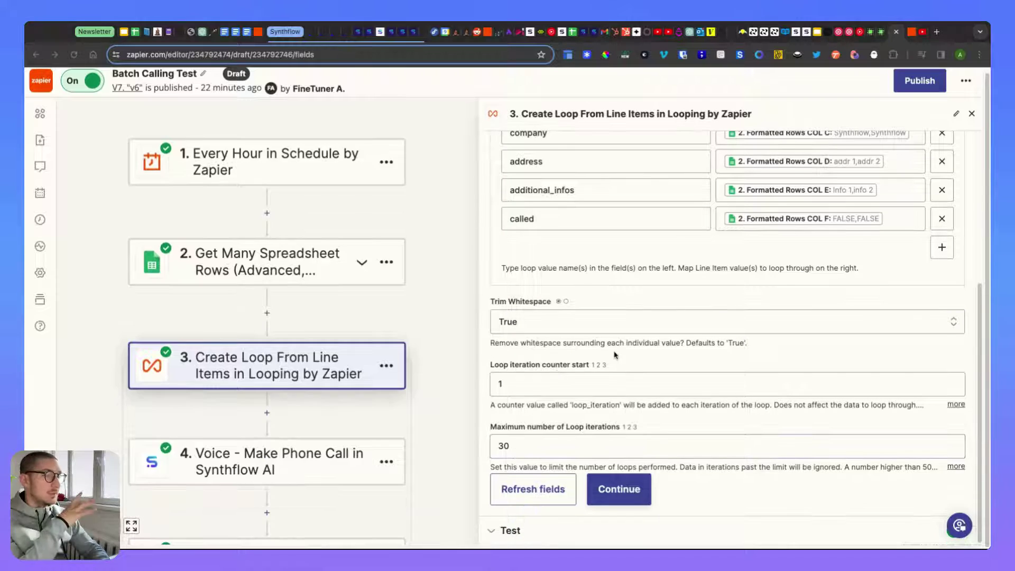
Continue to the loop's test results and examine the sample contact values and loop iteration data
click(642, 498)
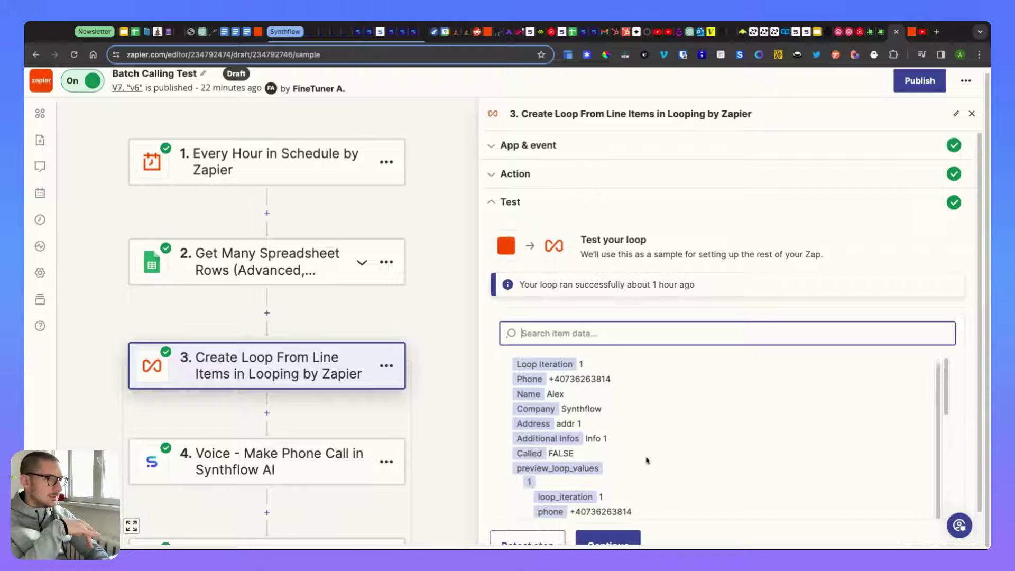
scroll(629, 470, down, 10)
scroll(575, 433, up, 1)
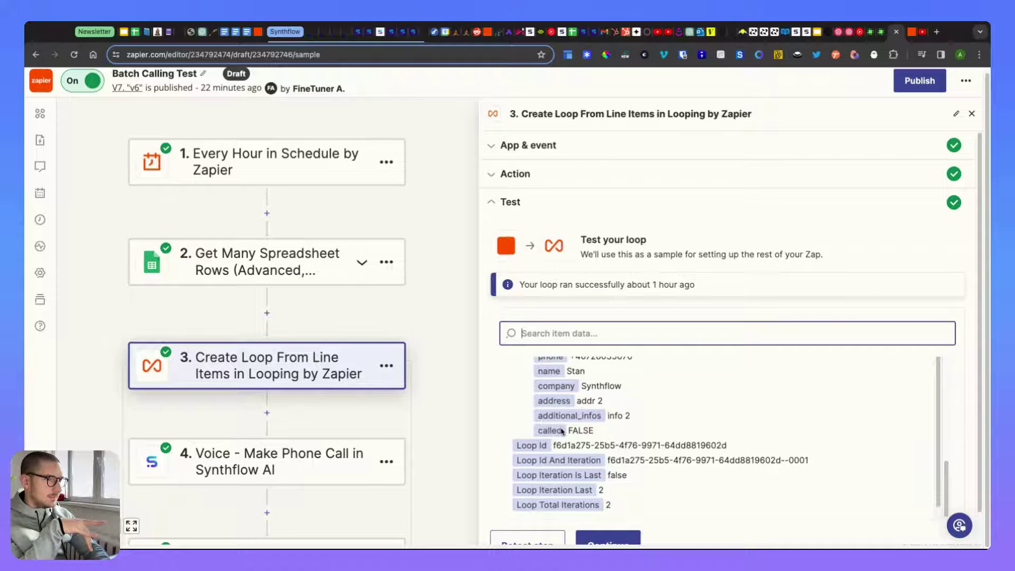
scroll(562, 430, up, 10)
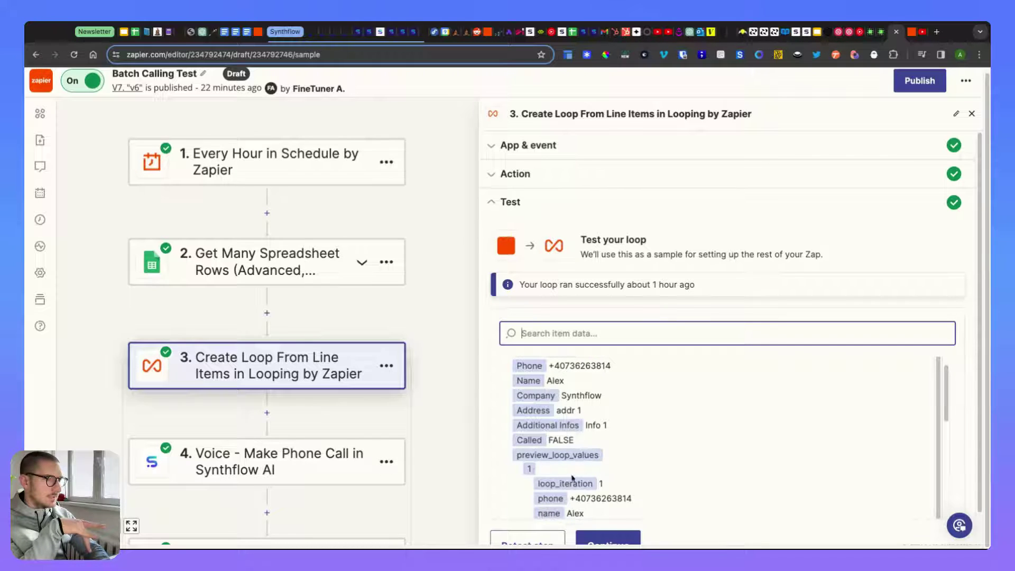
scroll(560, 455, down, 10)
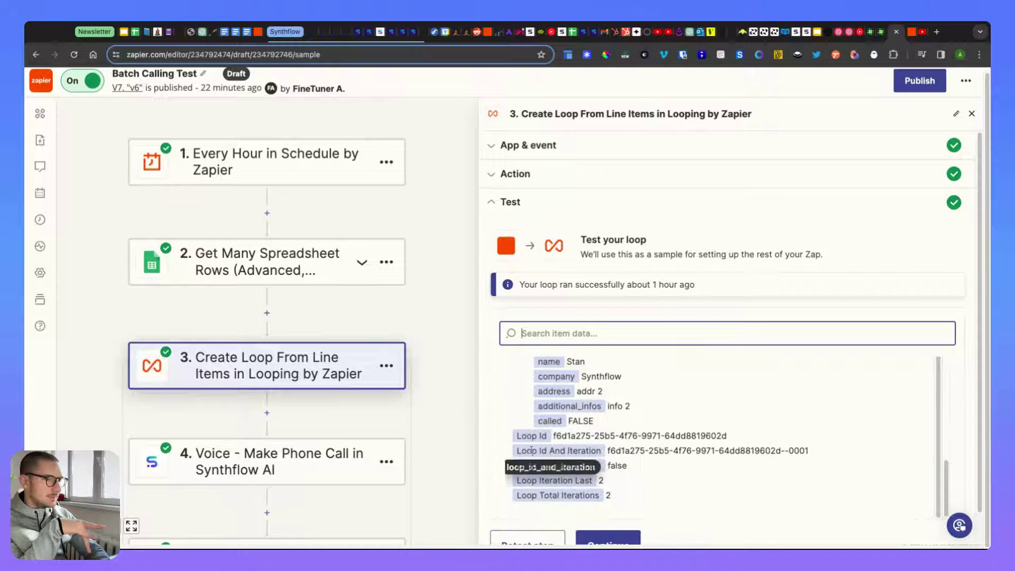
scroll(634, 272, down, 1)
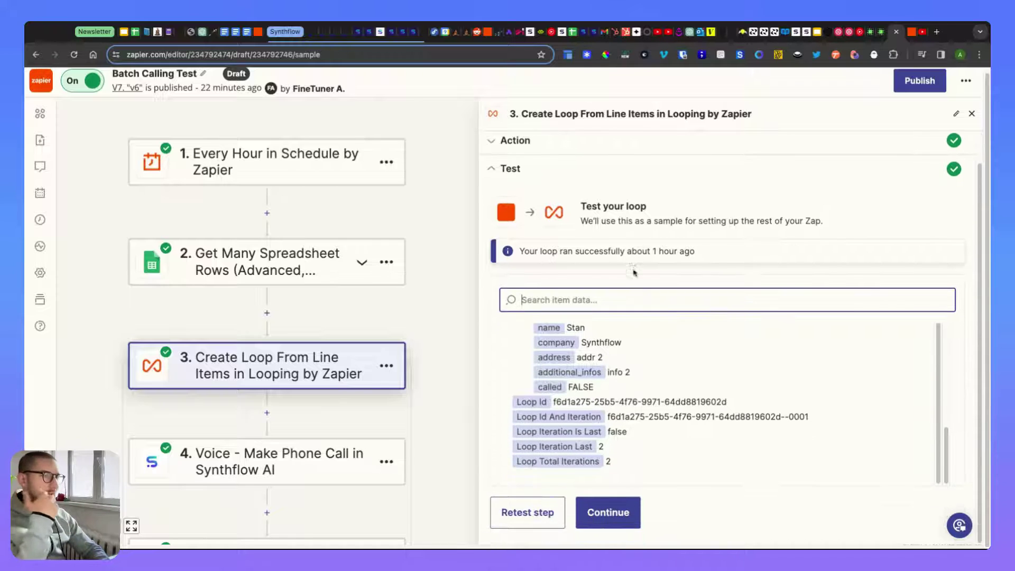
Continue to the Synthflow AI Make Phone Call step, check its available events, and proceed to the account settings
click(608, 512)
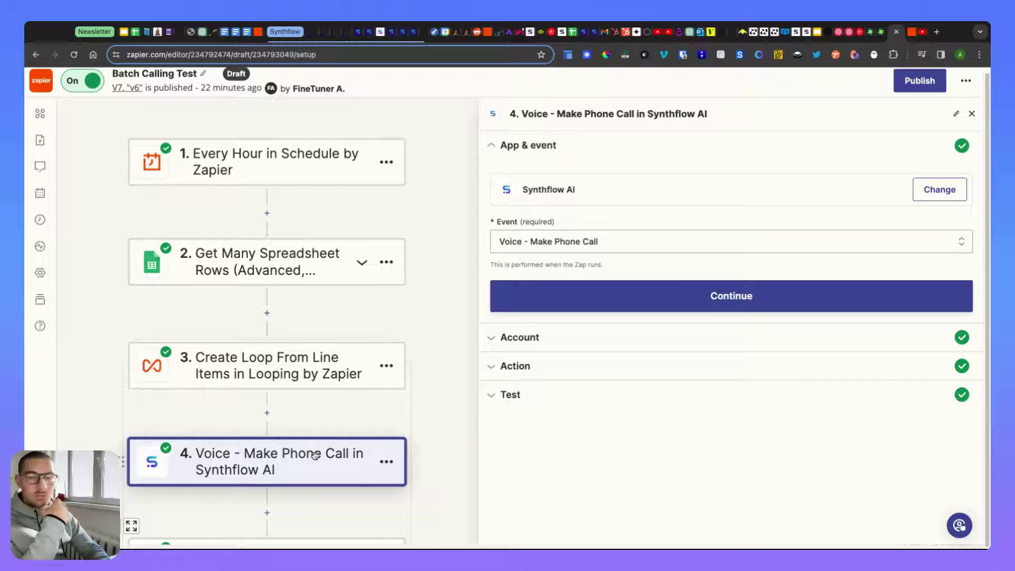
click(589, 244)
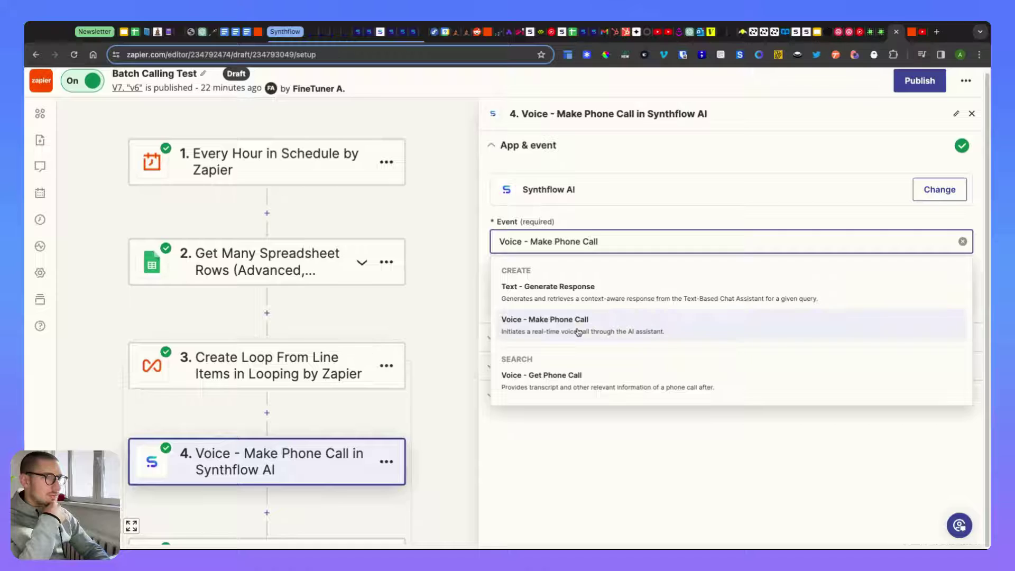
click(593, 465)
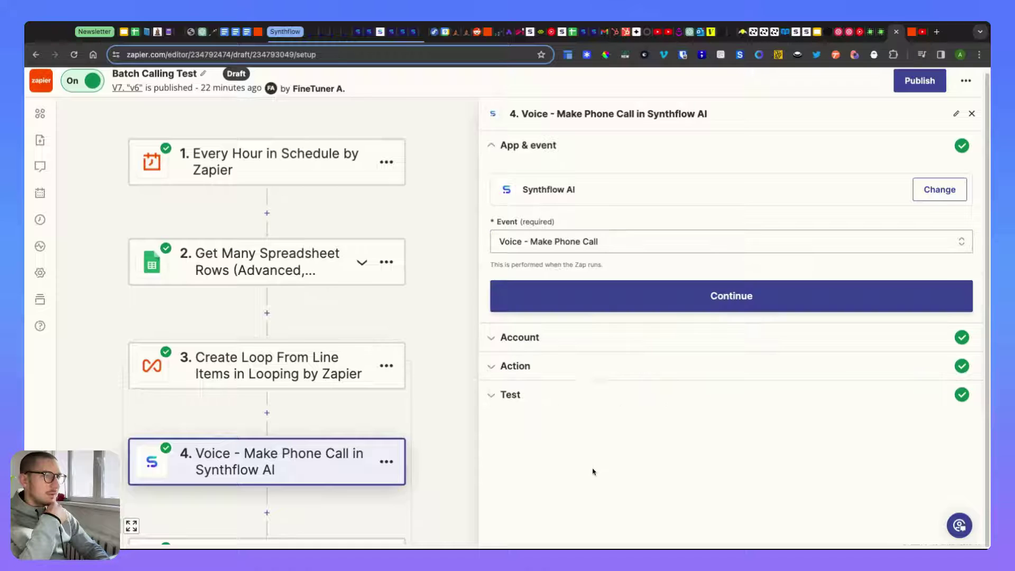
click(607, 299)
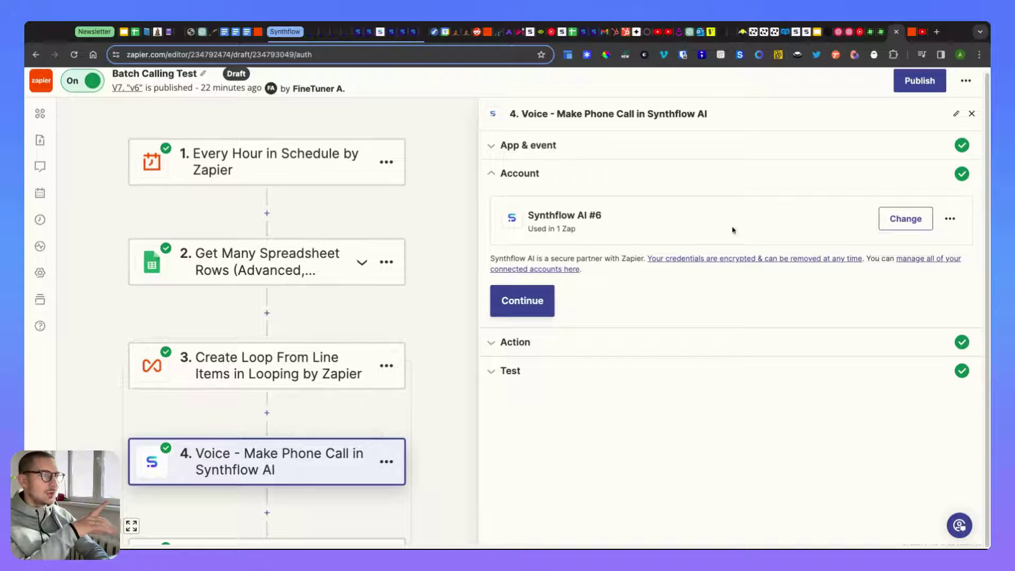
View the API key list on Synthflow's Integrations page, then return to the phone call step in Zapier
click(403, 33)
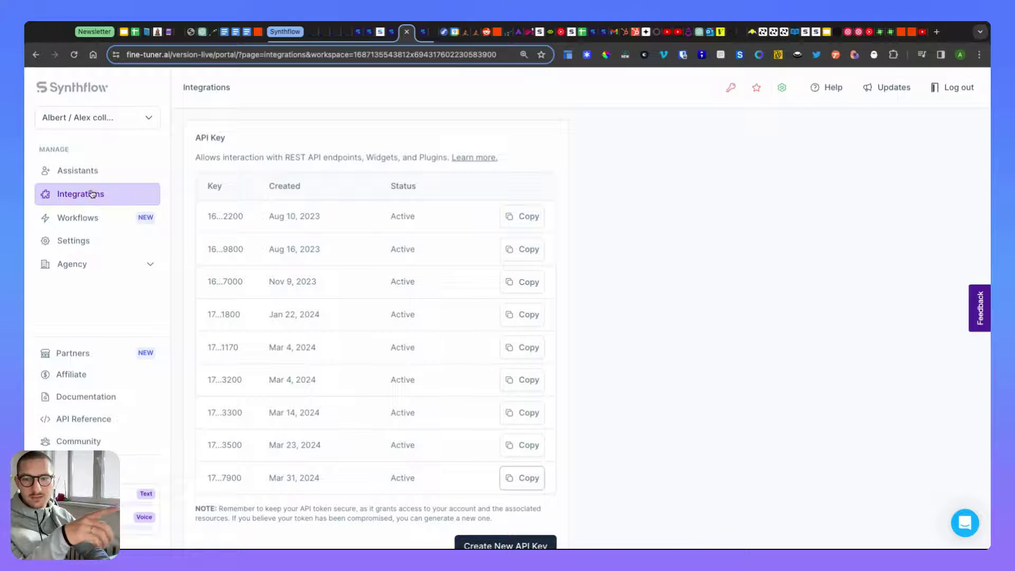
click(909, 34)
click(892, 37)
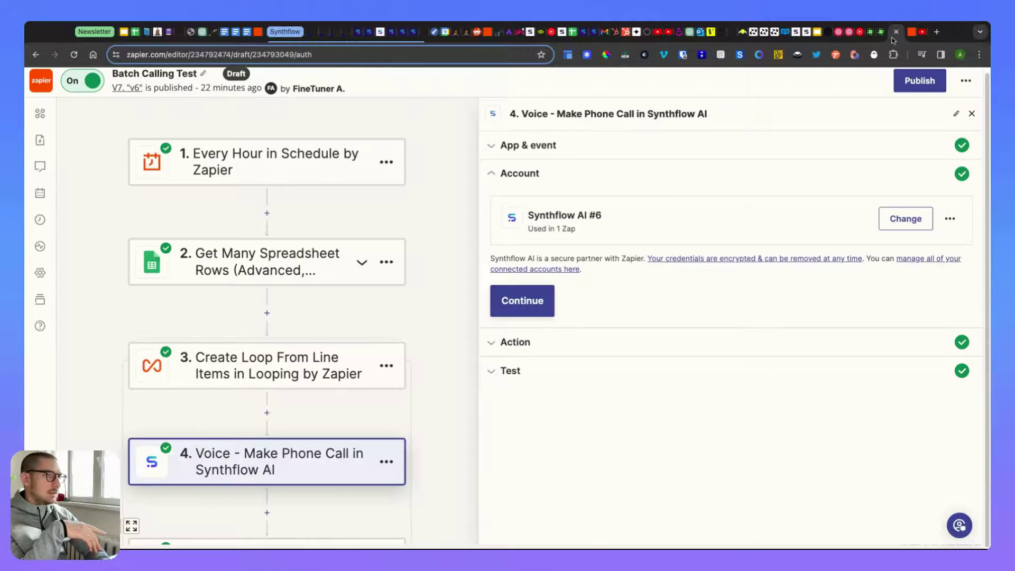
Show the phone call action fields, view the outbound assistant's ID and deployment page in Synthflow, and return to the Zap
click(550, 342)
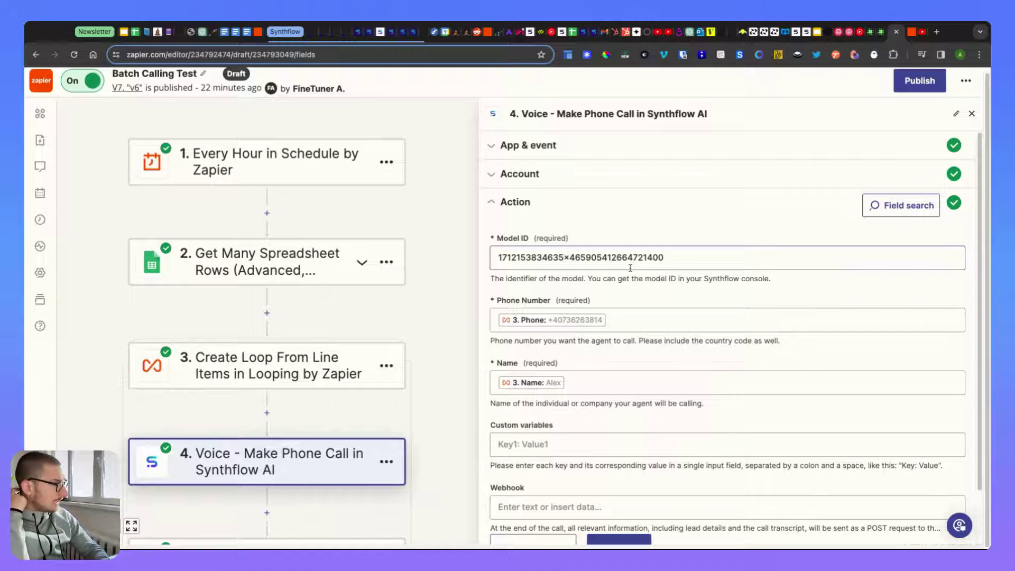
click(411, 37)
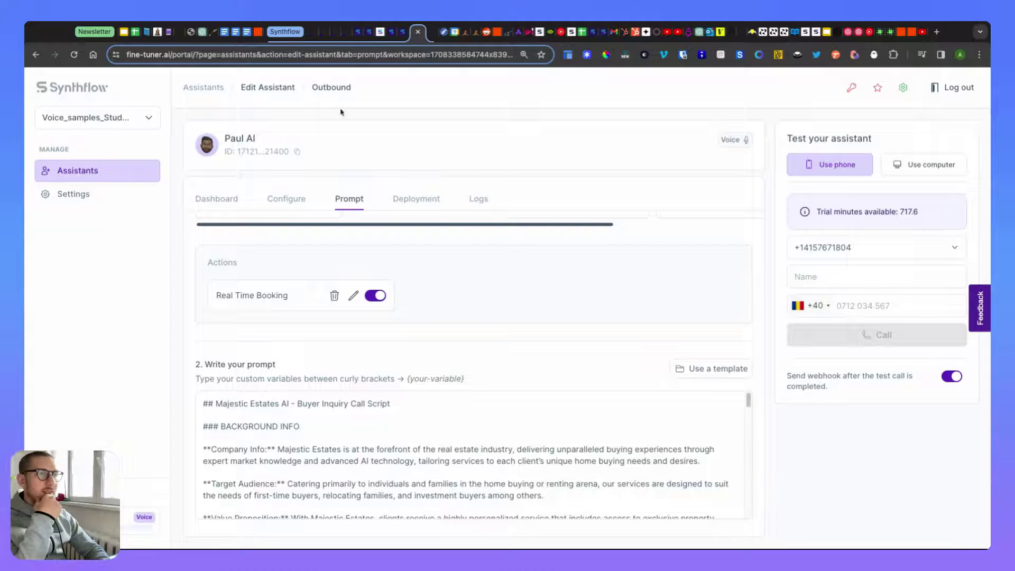
click(406, 204)
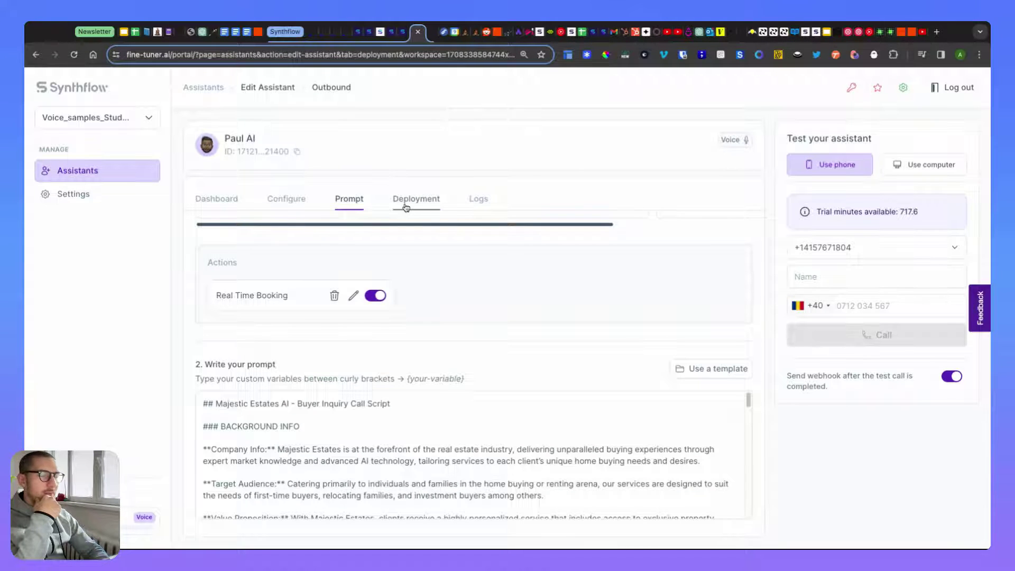
click(908, 34)
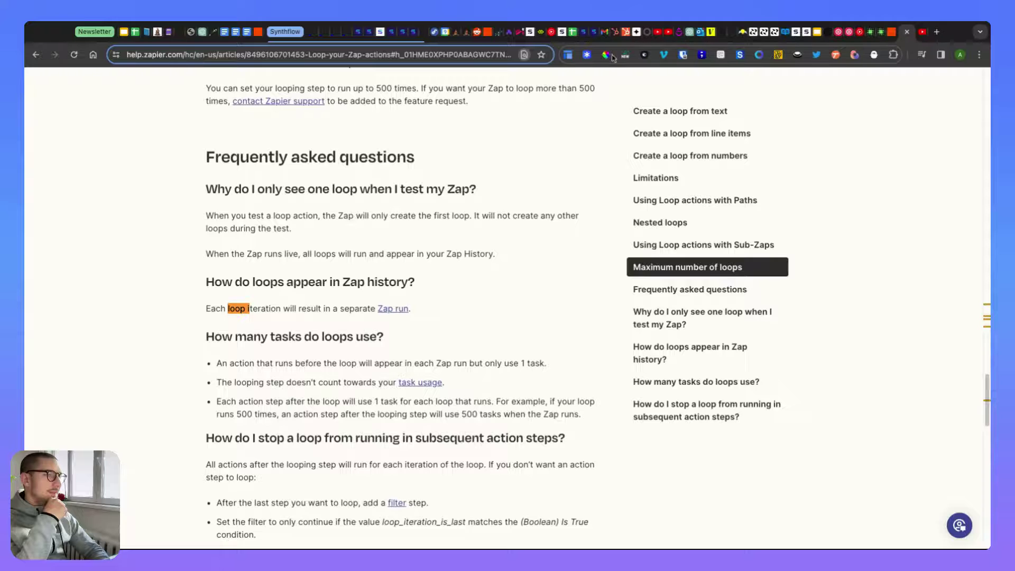
click(907, 31)
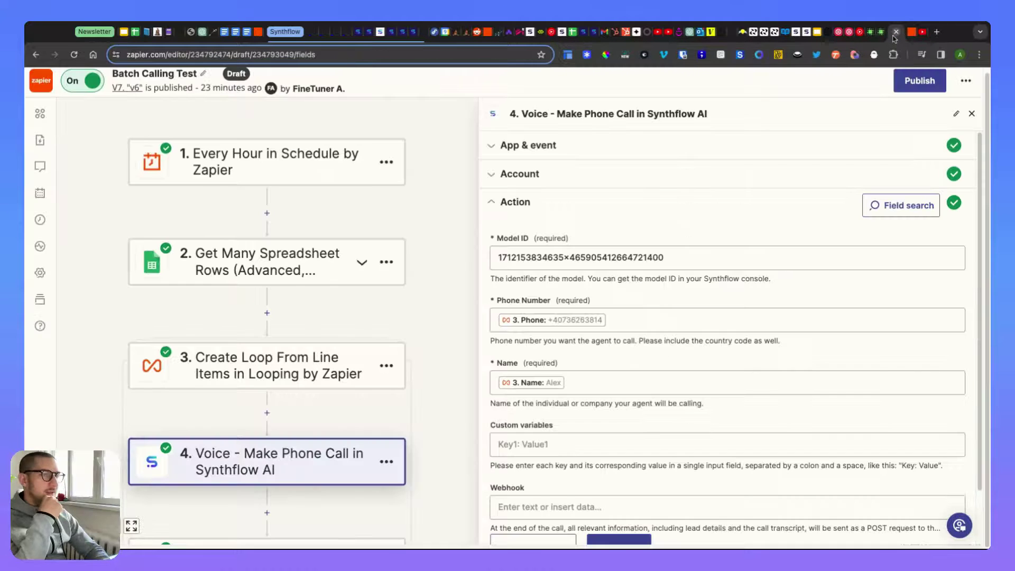
Glance at the Zapier looping help article, return to the Zap, and inspect the phone call step's Model ID field
key(ctrl+shift+t)
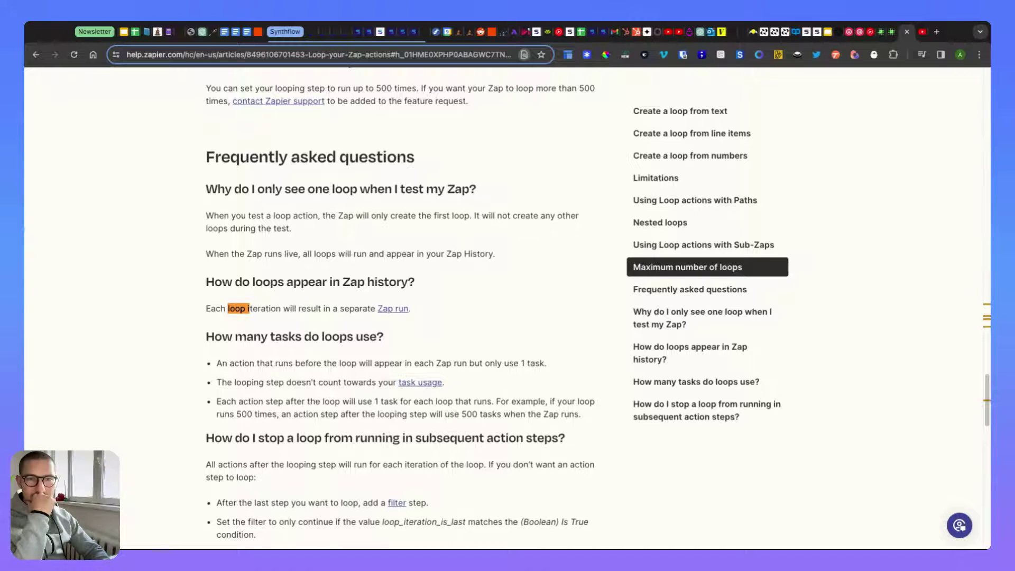
key(ctrl+Tab)
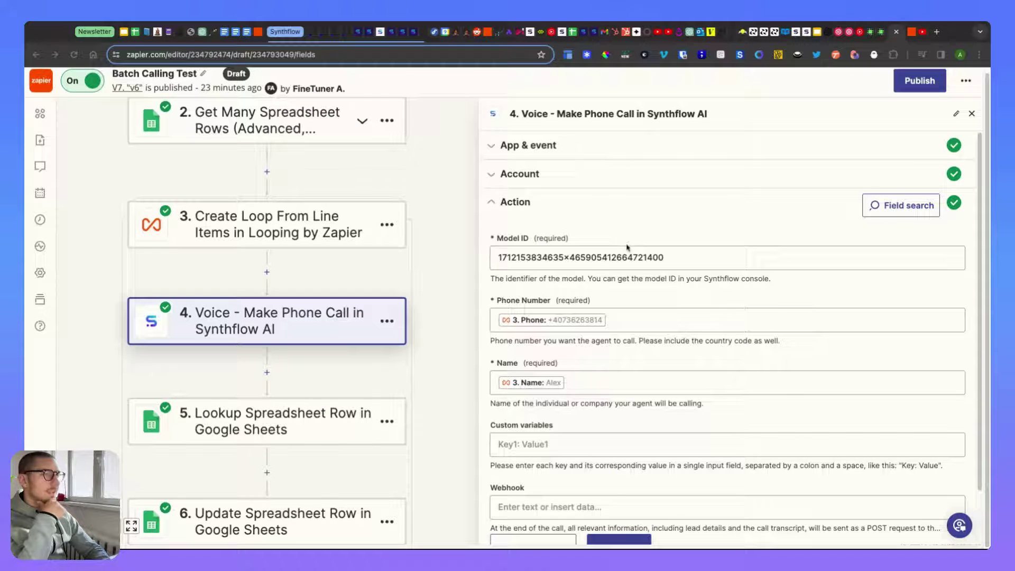
click(678, 259)
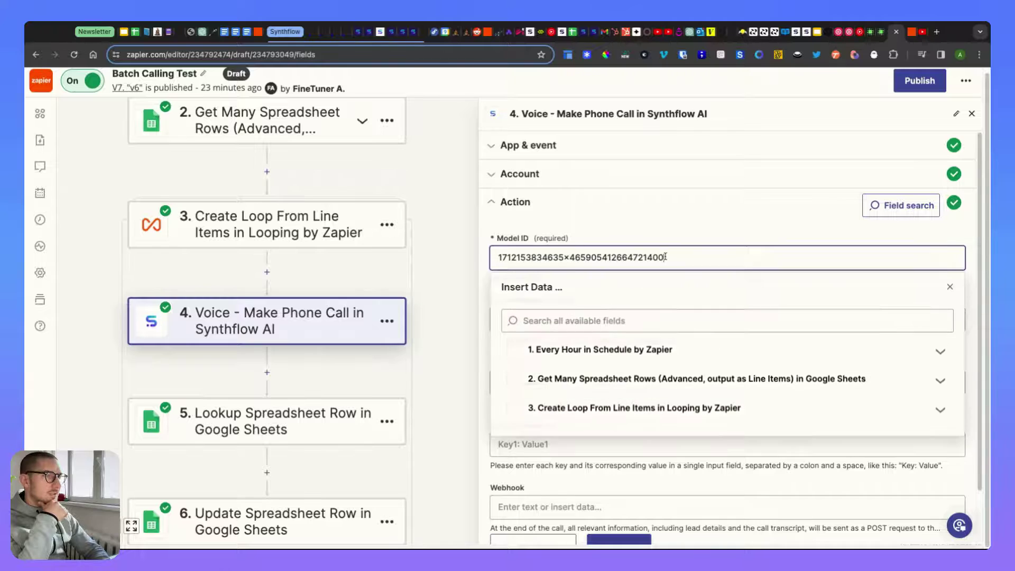
click(661, 222)
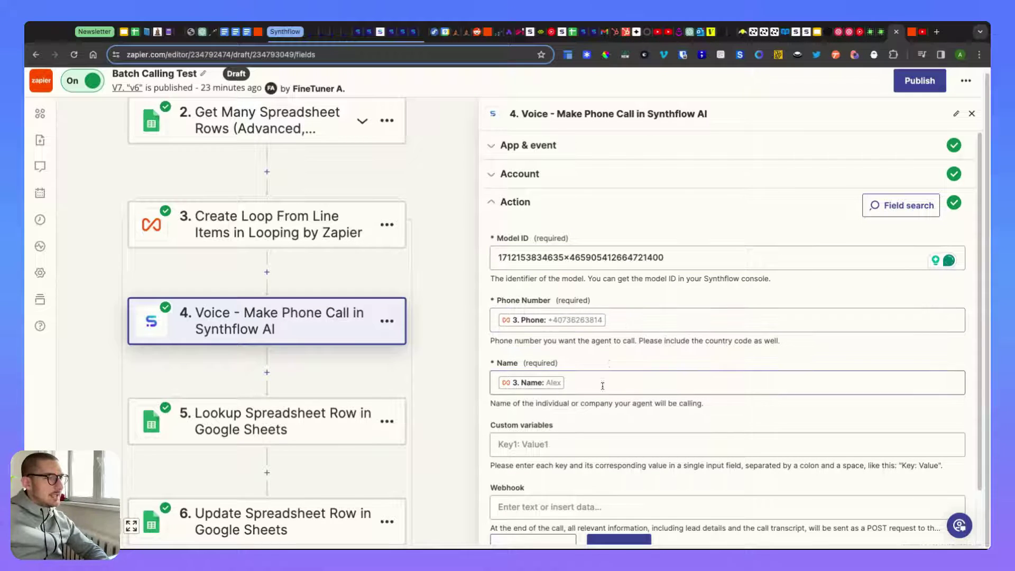
Examine the values from step 3's loop that can be mapped to the phone call step's Phone Number field
click(623, 319)
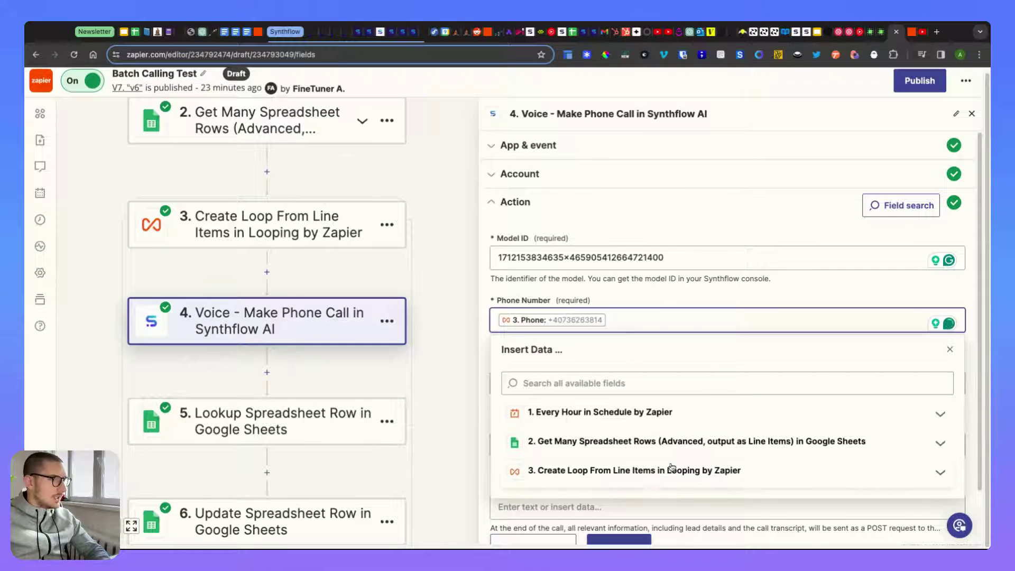
click(940, 475)
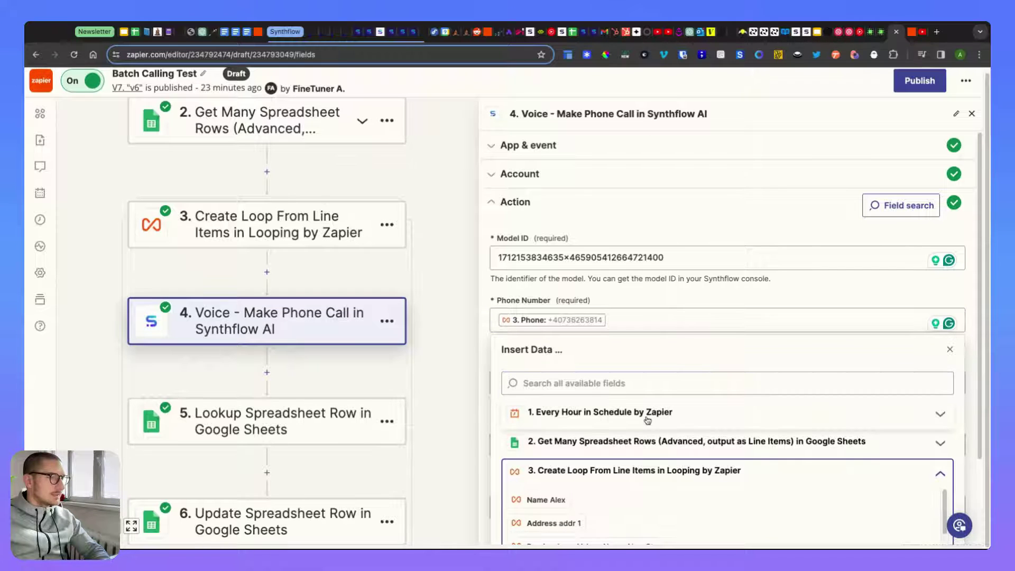
scroll(544, 502, down, 1)
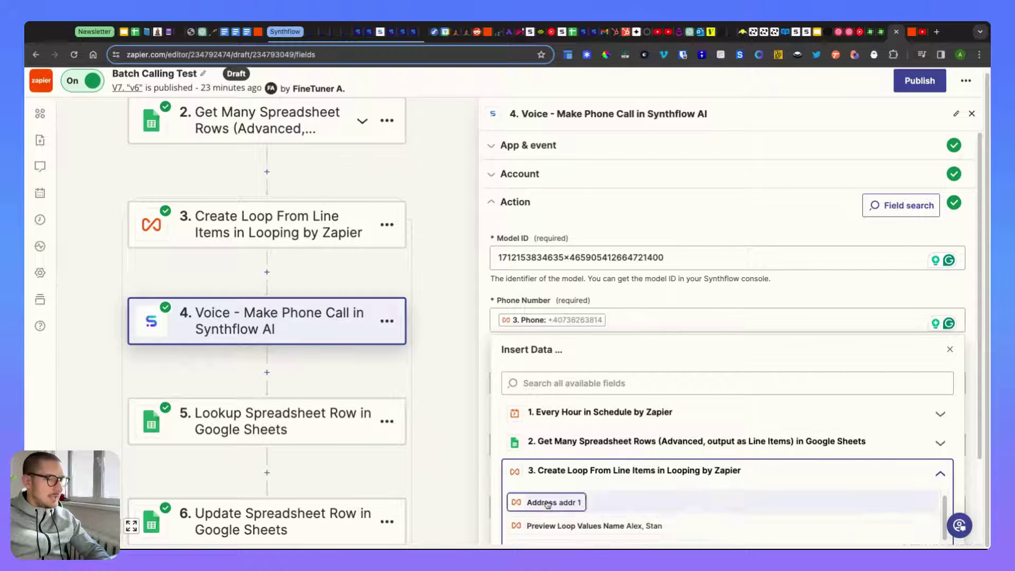
scroll(563, 510, up, 1)
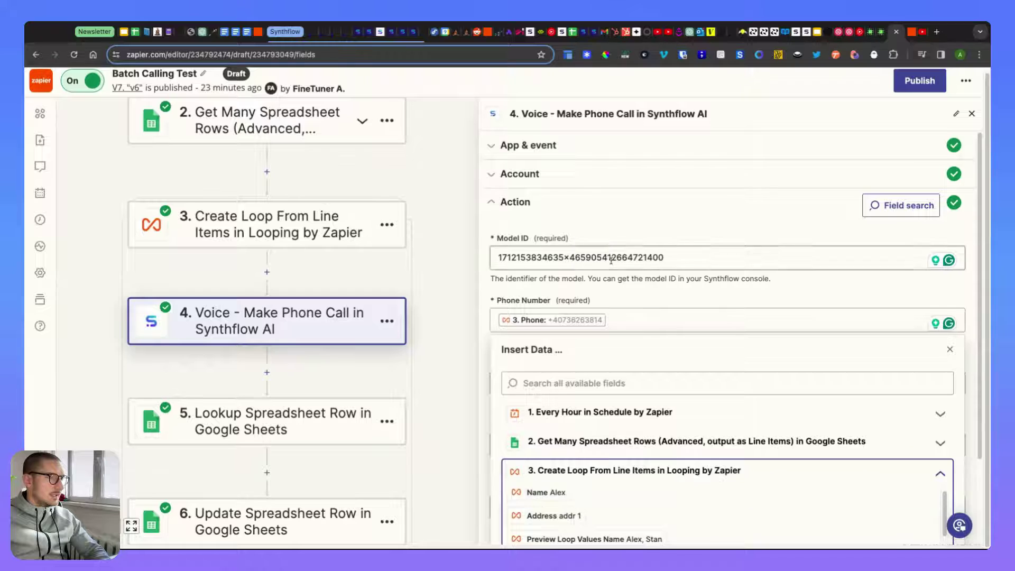
scroll(605, 275, down, 2)
scroll(560, 414, up, 1)
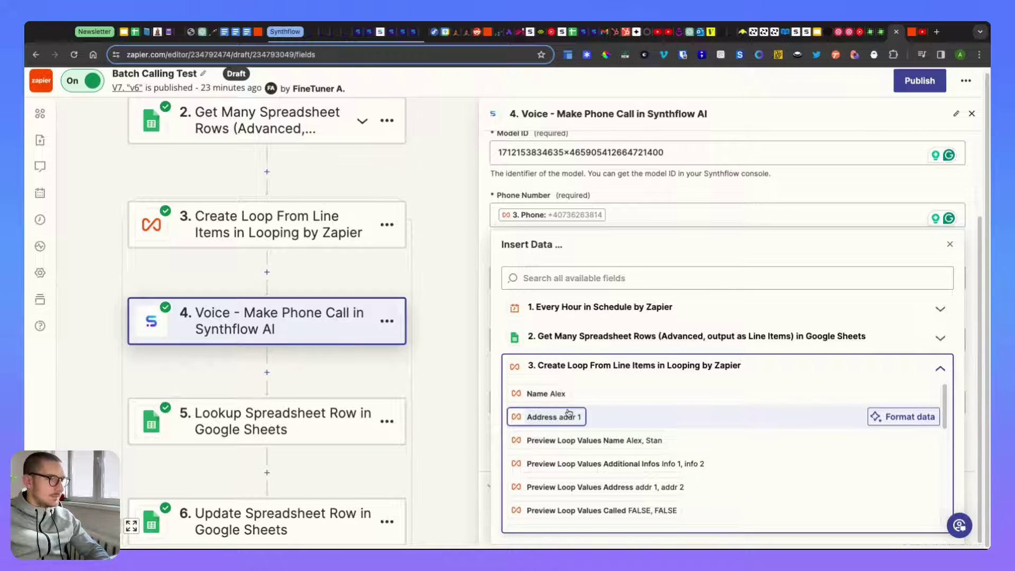
scroll(576, 415, down, 2)
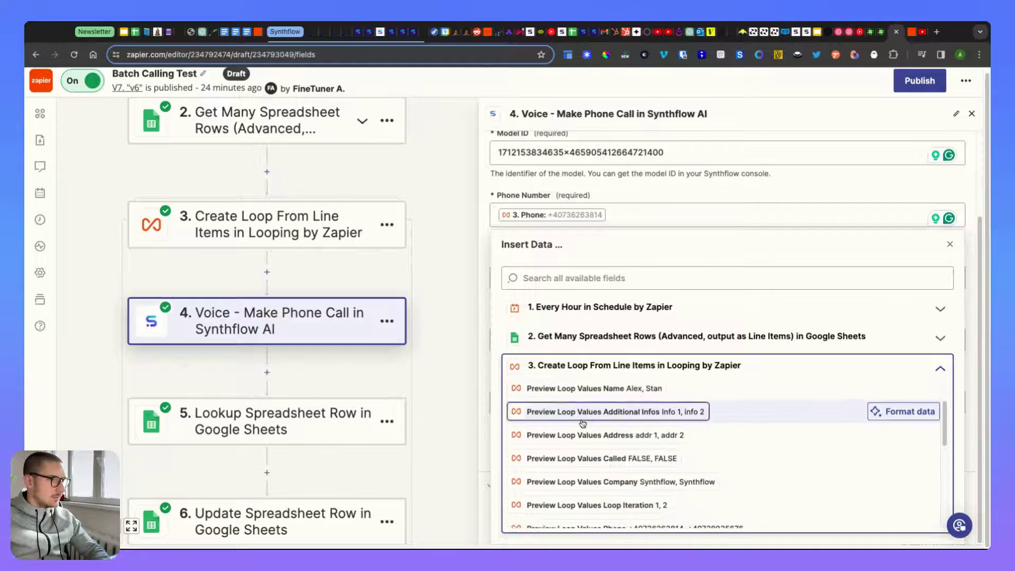
scroll(582, 422, down, 3)
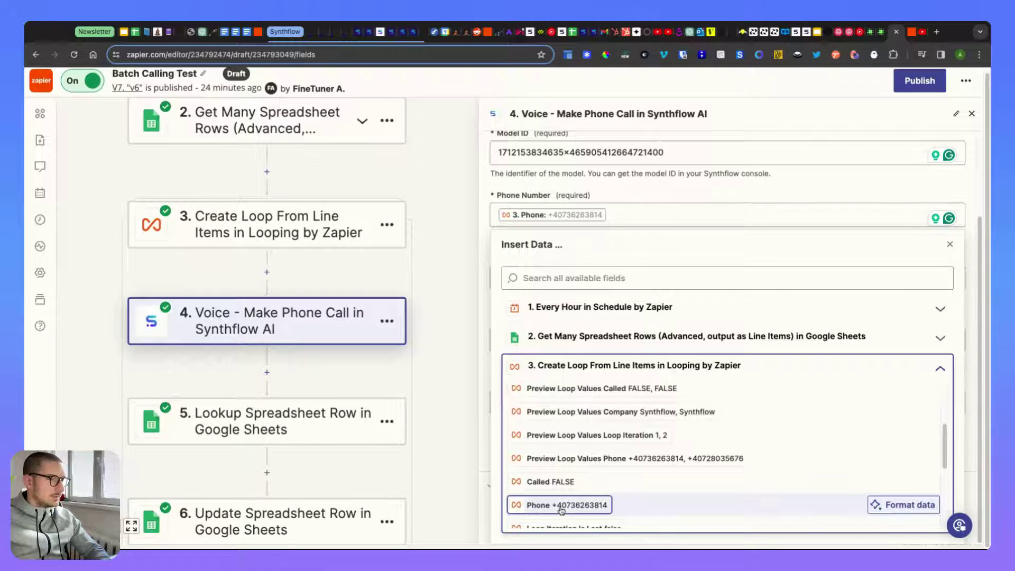
scroll(561, 507, down, 2)
scroll(561, 502, up, 6)
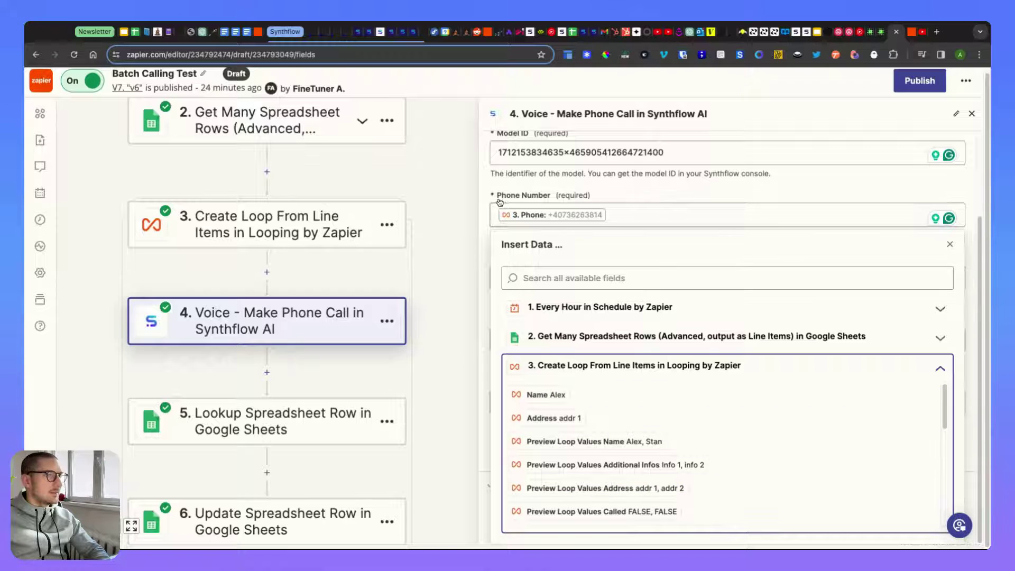
click(674, 198)
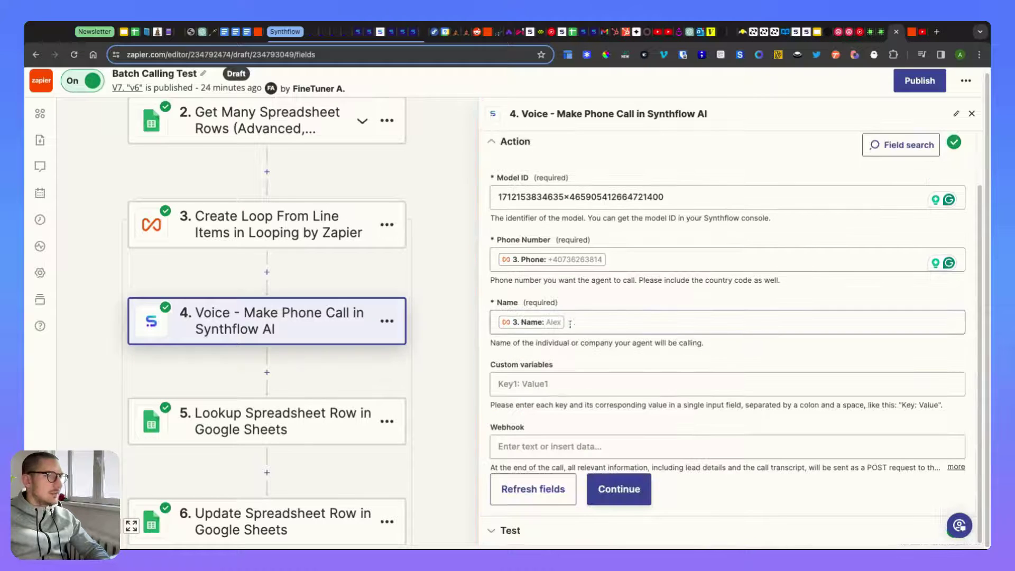
Add a custom variable "company:" mapped to the Company value of step 3's loop, and remove that variable again
click(526, 384)
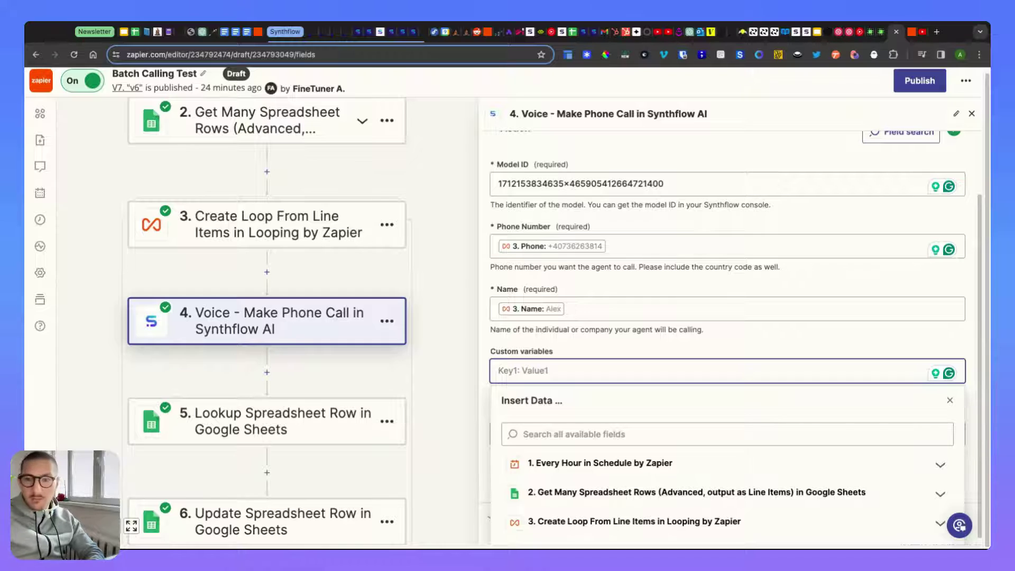
text(company:)
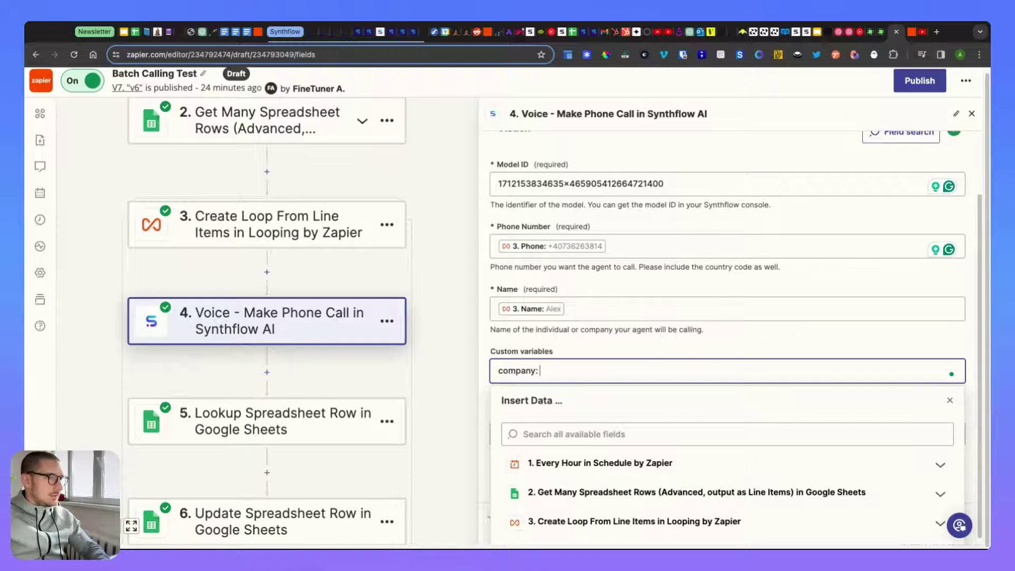
click(936, 525)
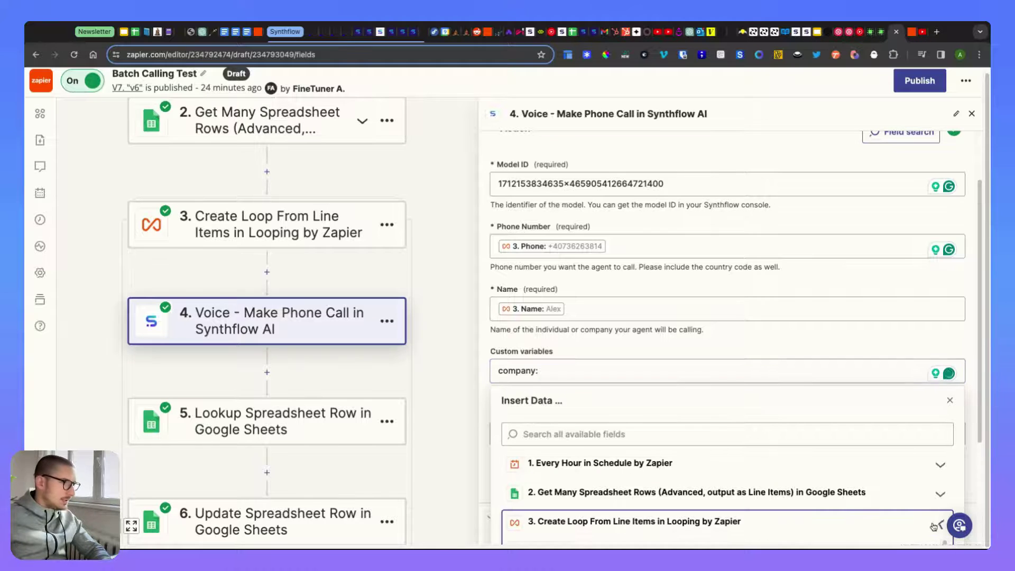
scroll(598, 438, down, 3)
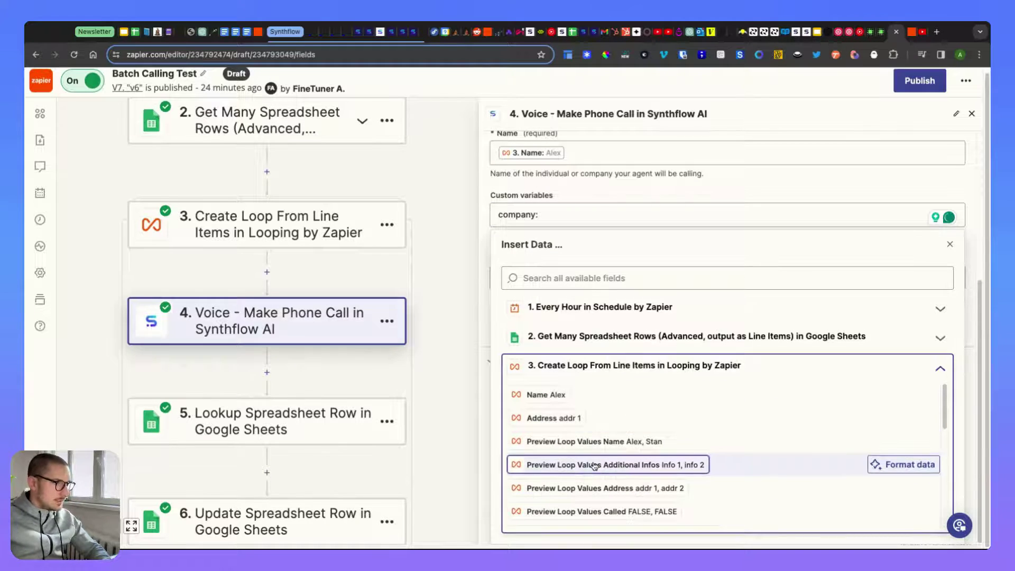
scroll(595, 465, down, 1)
scroll(594, 465, down, 5)
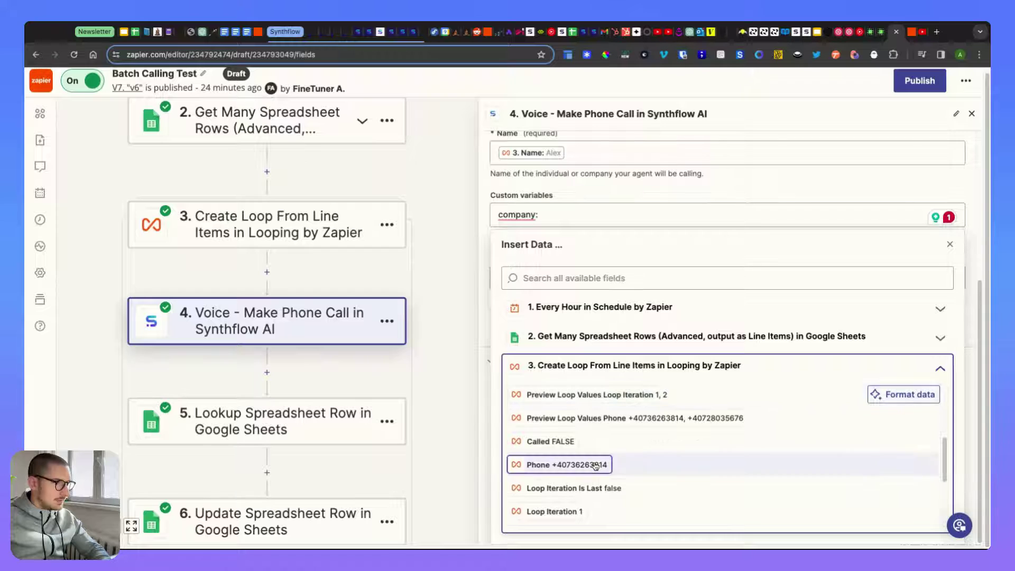
scroll(585, 449, down, 5)
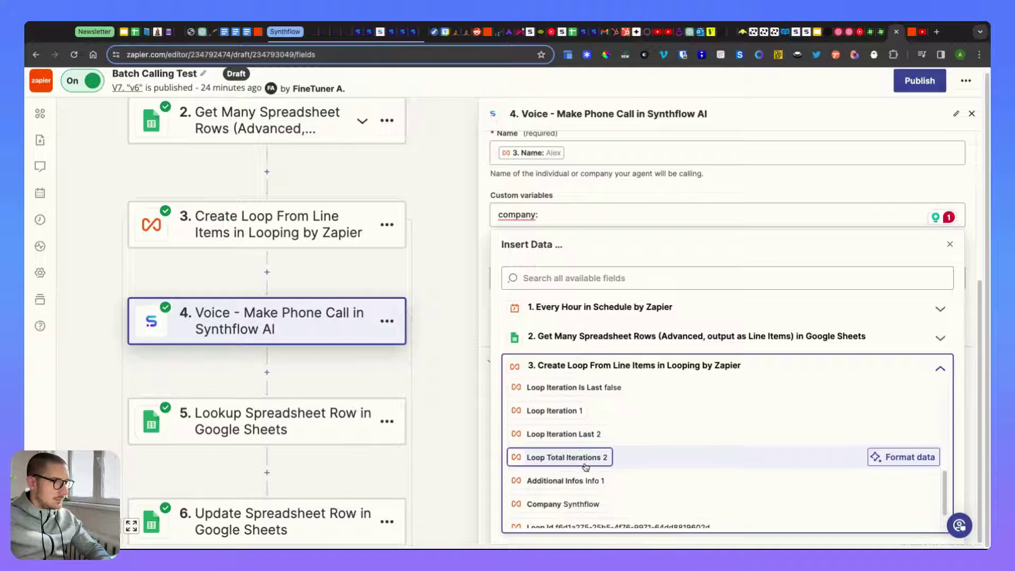
click(585, 489)
click(499, 338)
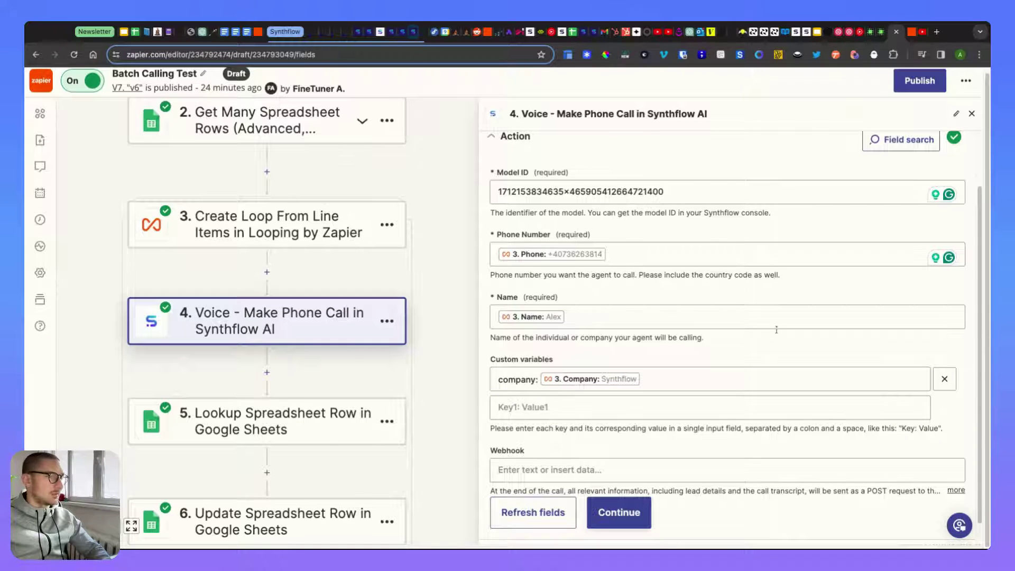
click(943, 379)
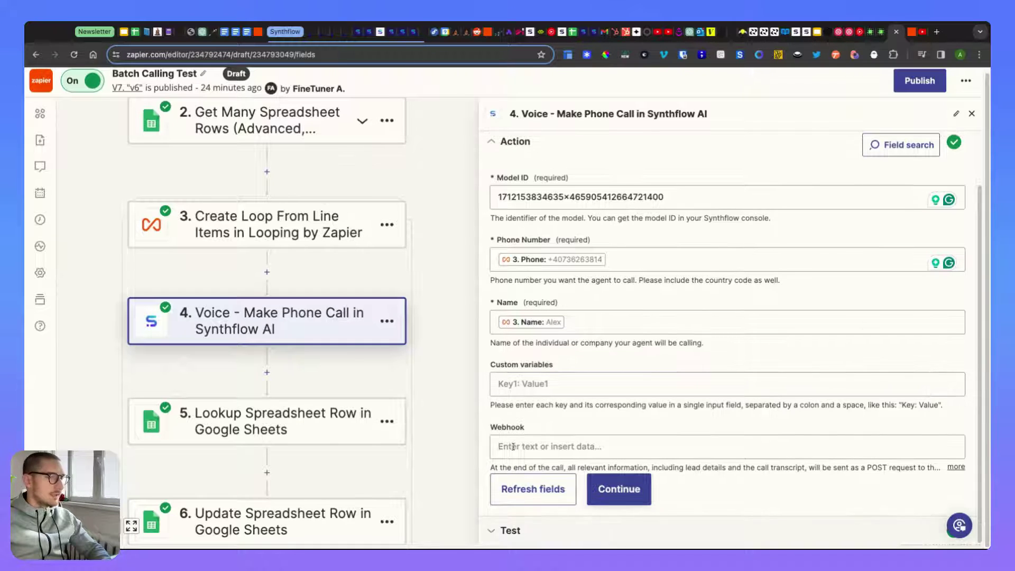
View the phone call step's test result, and show the action fields of the Lookup Spreadsheet Row step
click(618, 489)
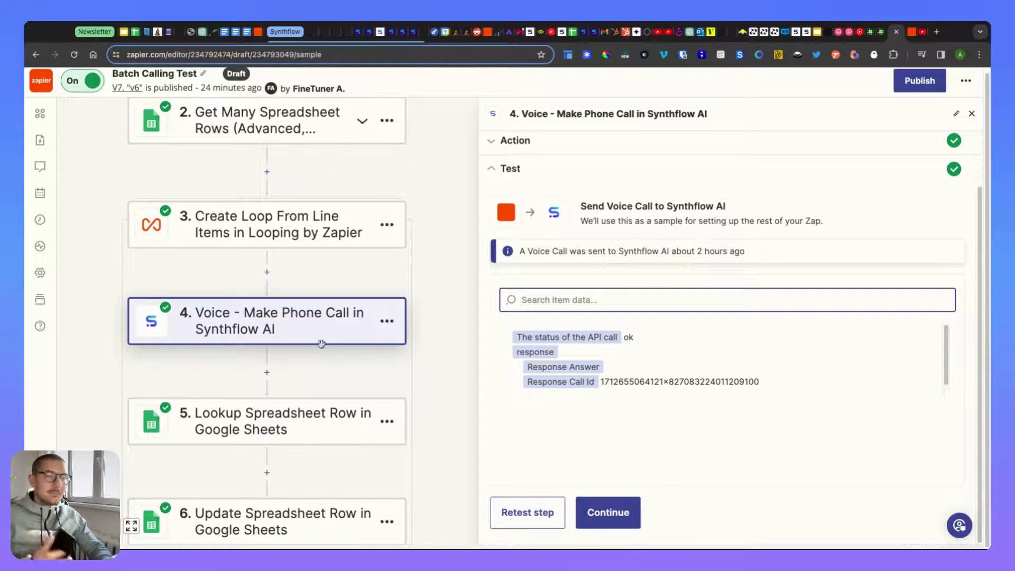
click(325, 438)
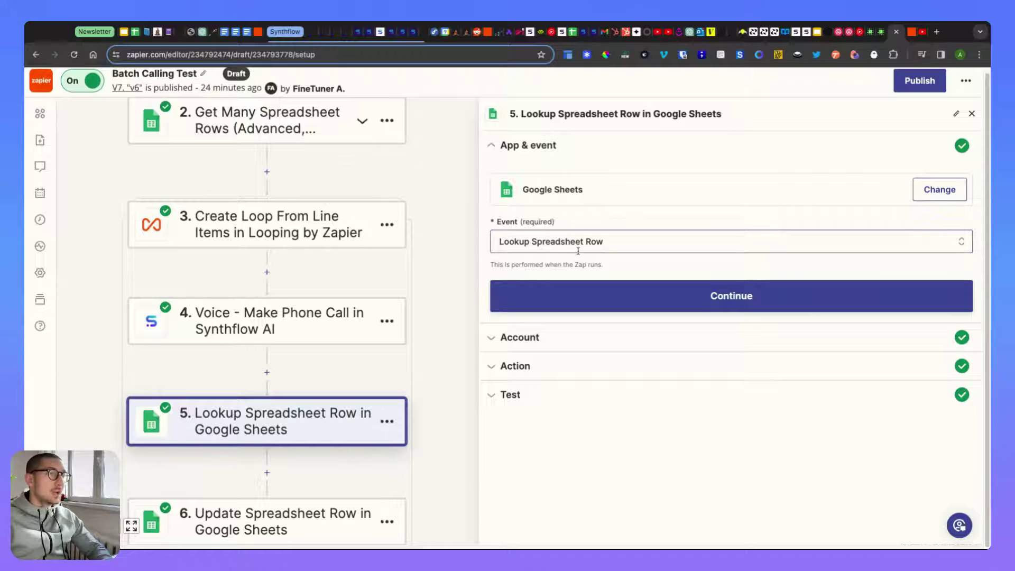
click(596, 297)
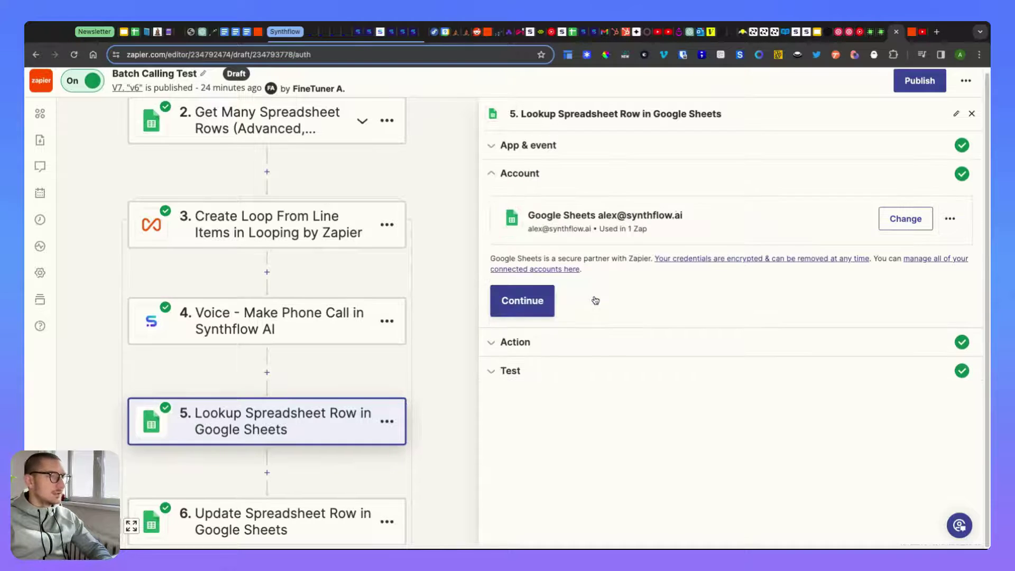
click(533, 342)
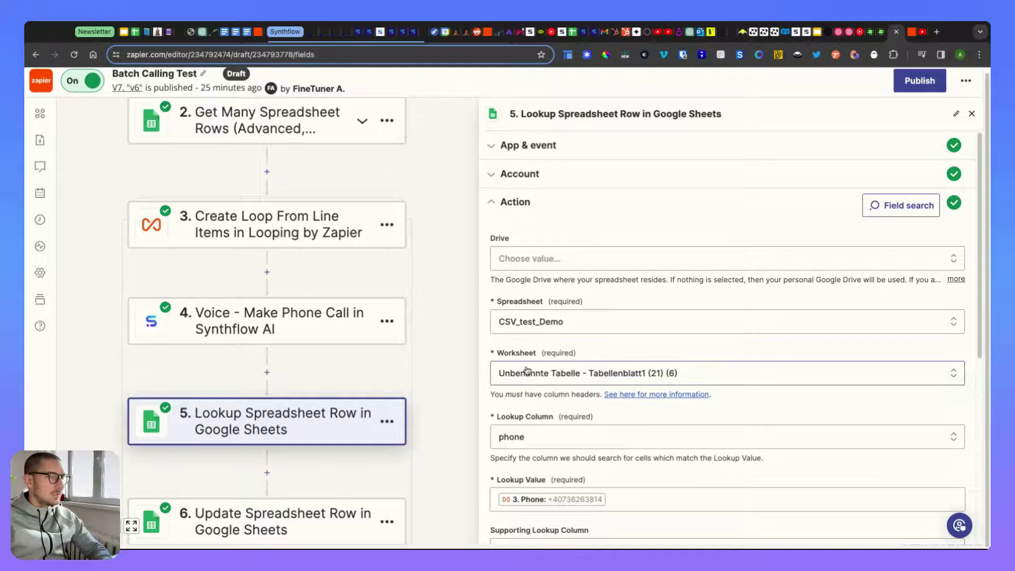
Examine the lookup step's action fields, including the Bottom-Up options, and continue to its test data
scroll(533, 384, down, 1)
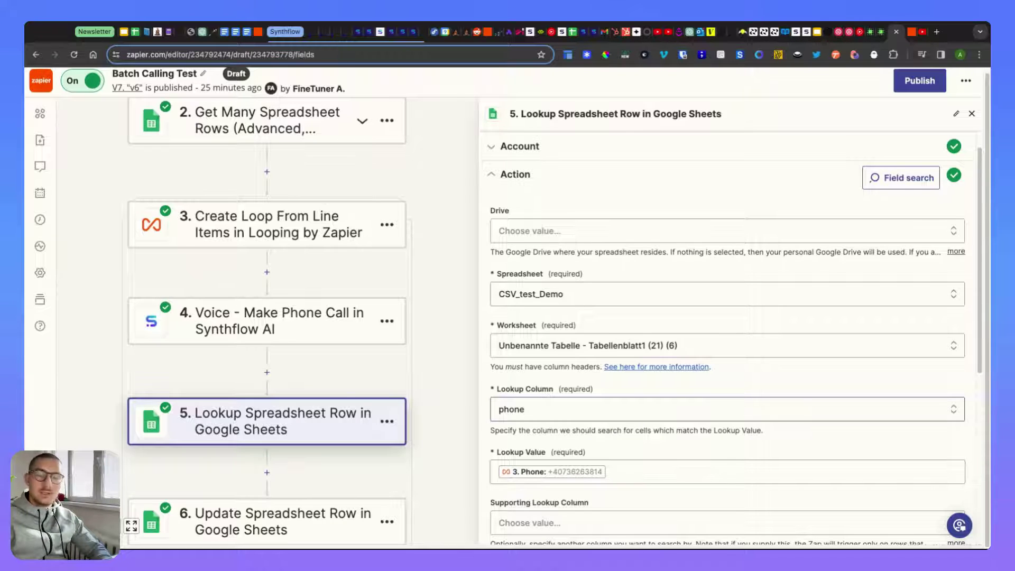
scroll(636, 380, down, 3)
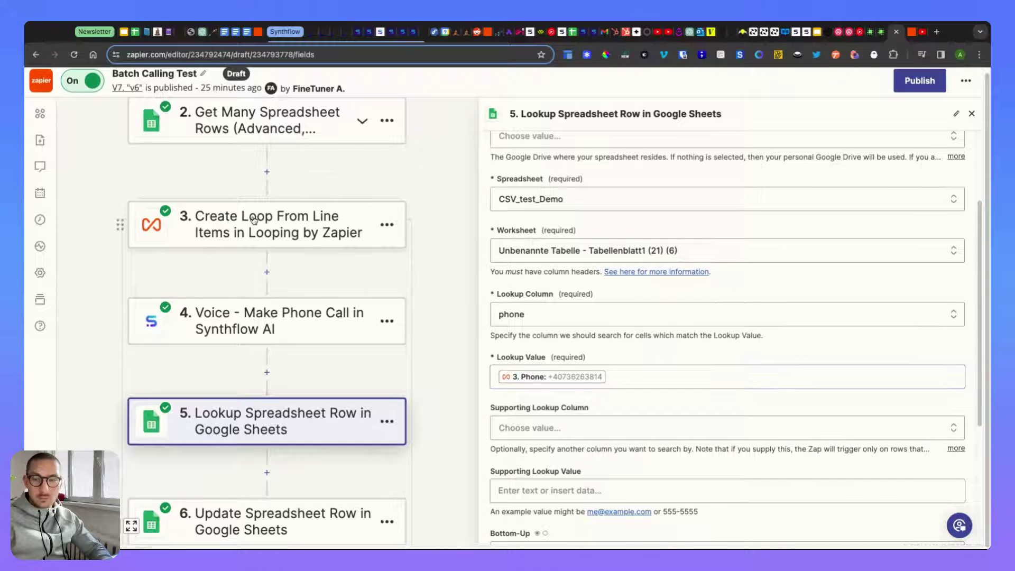
scroll(666, 390, down, 3)
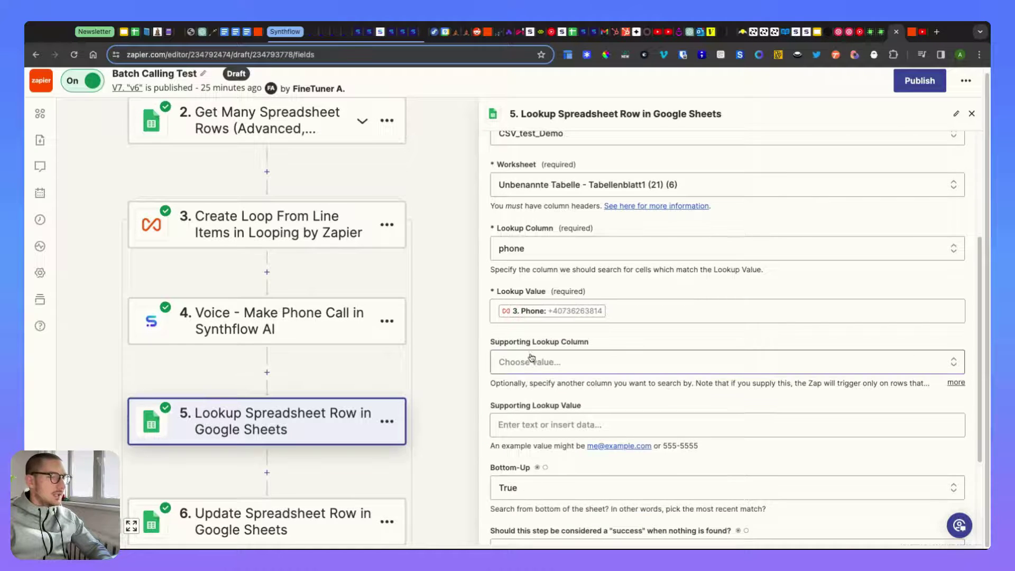
scroll(618, 357, down, 2)
scroll(536, 365, up, 1)
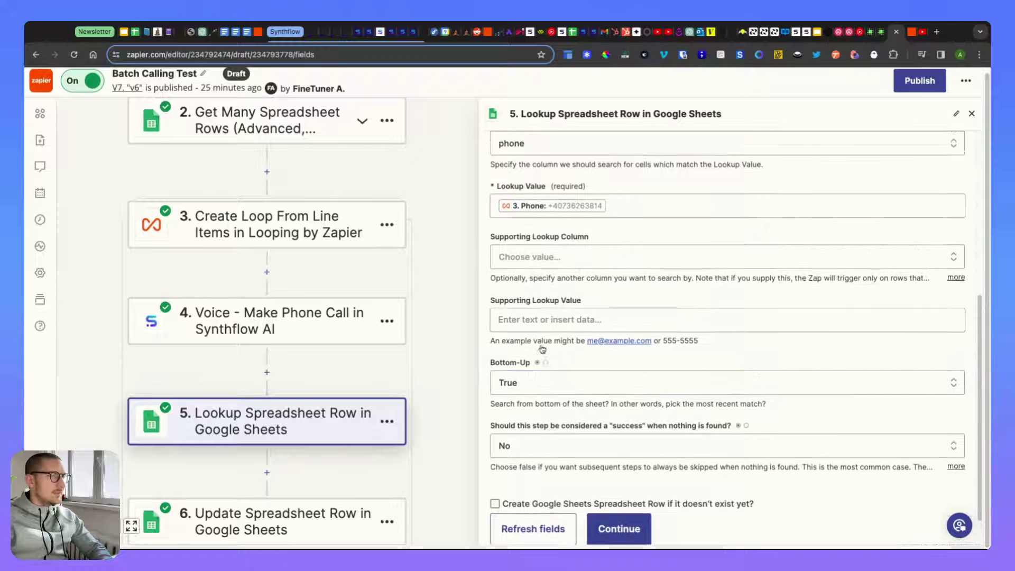
click(539, 390)
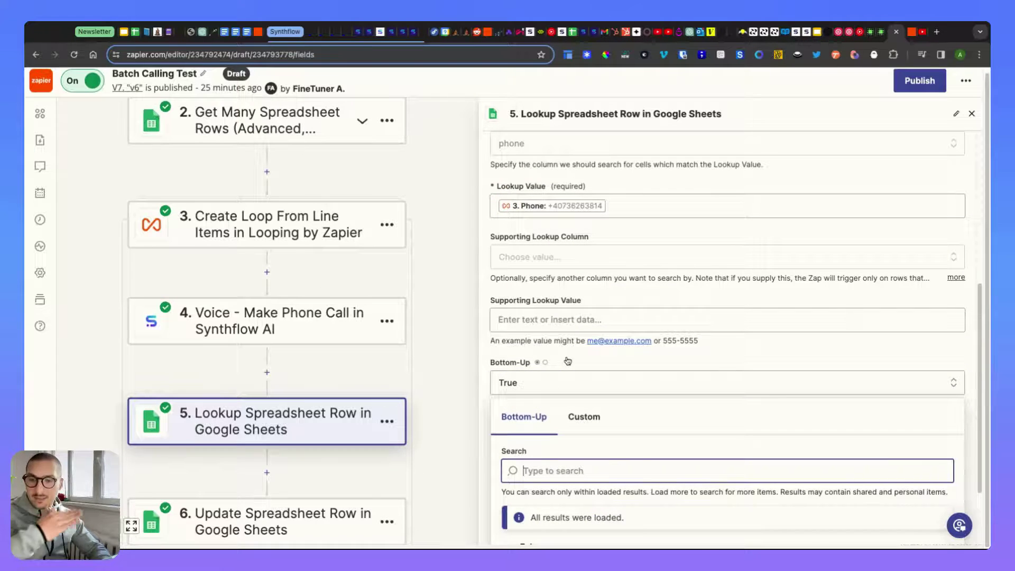
click(826, 342)
scroll(660, 397, down, 1)
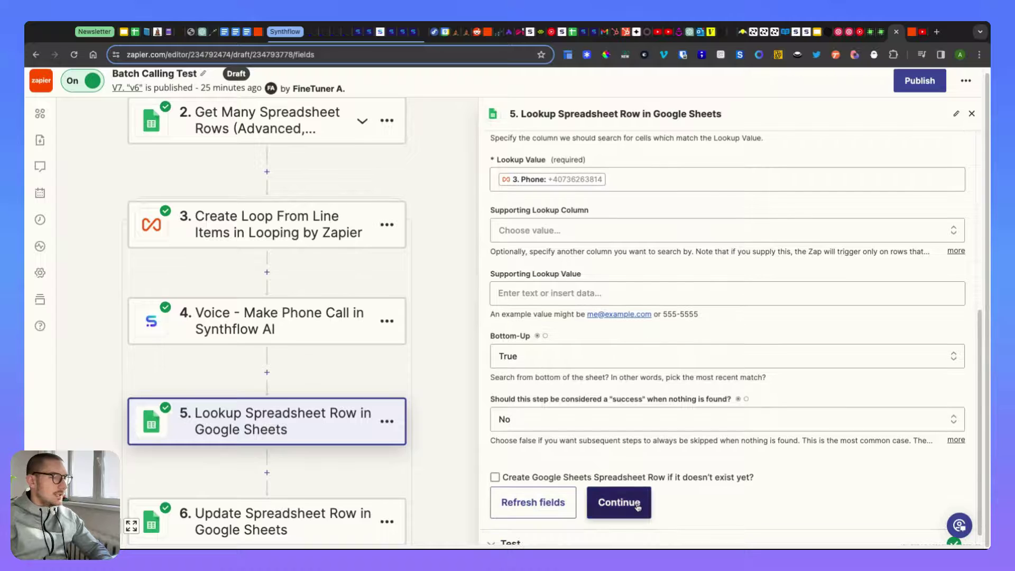
click(638, 506)
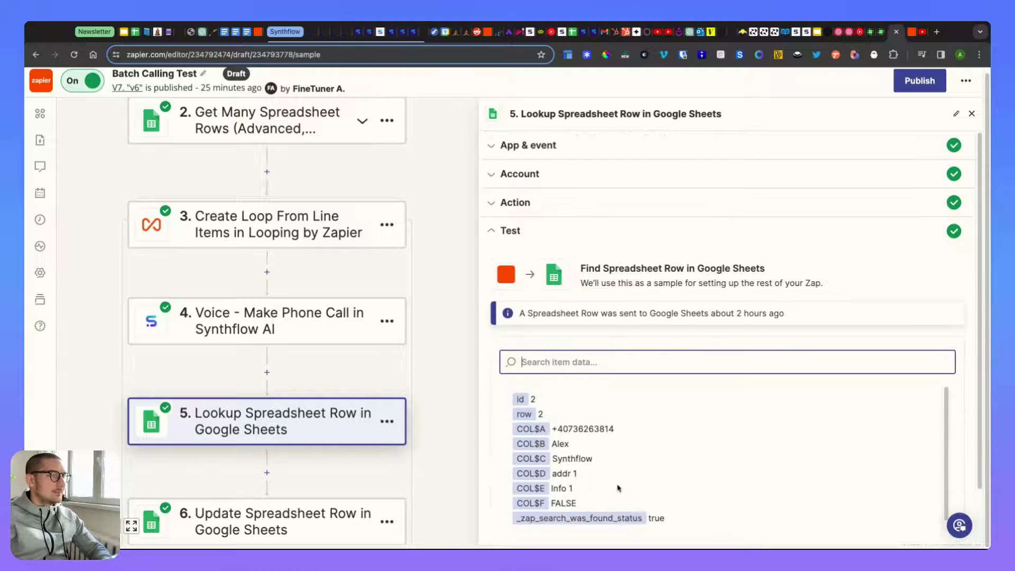
scroll(762, 343, down, 1)
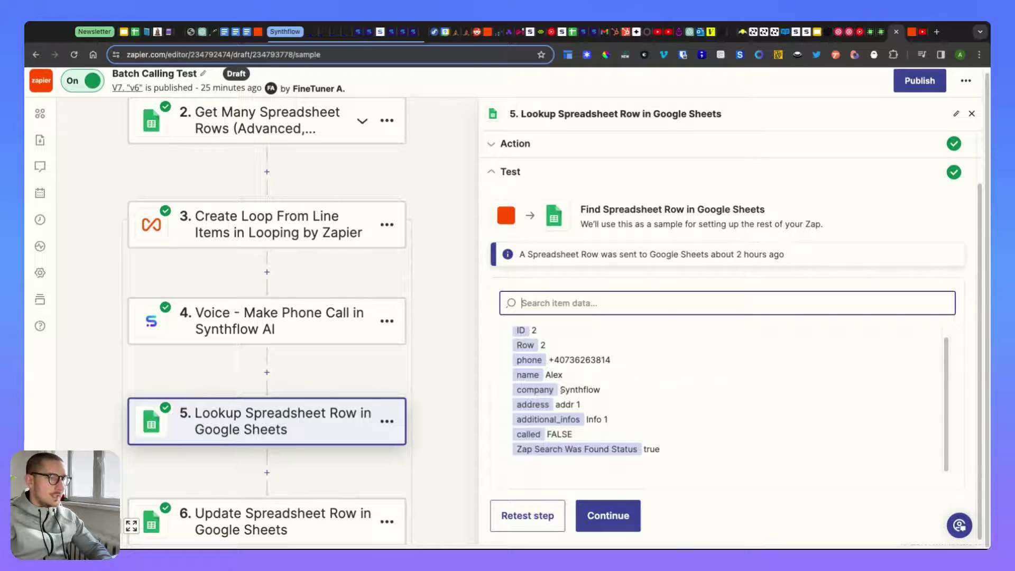
Open the Update Spreadsheet Row step, check its event and account, and show its action fields
scroll(265, 427, down, 1)
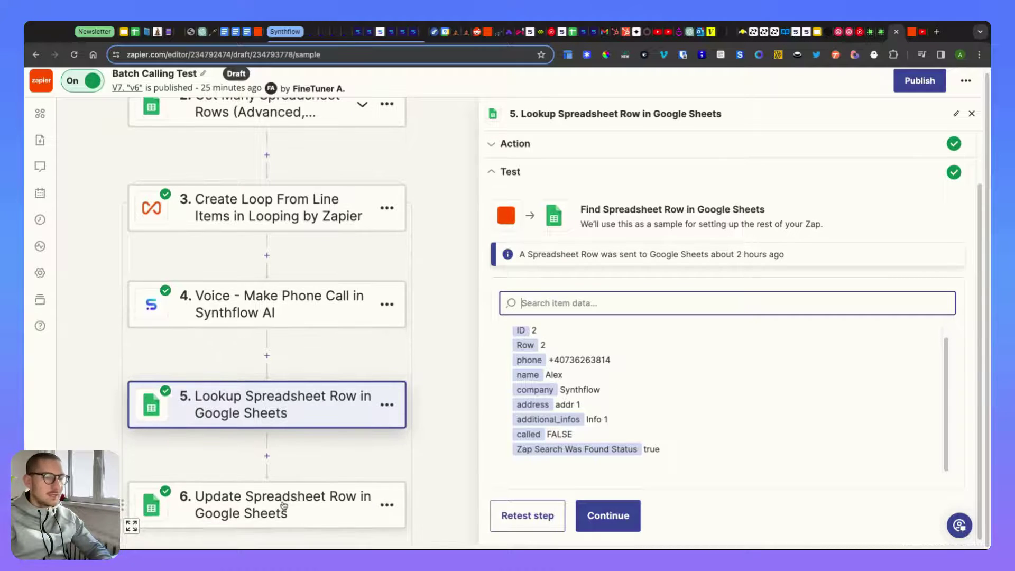
scroll(267, 493, down, 5)
click(300, 336)
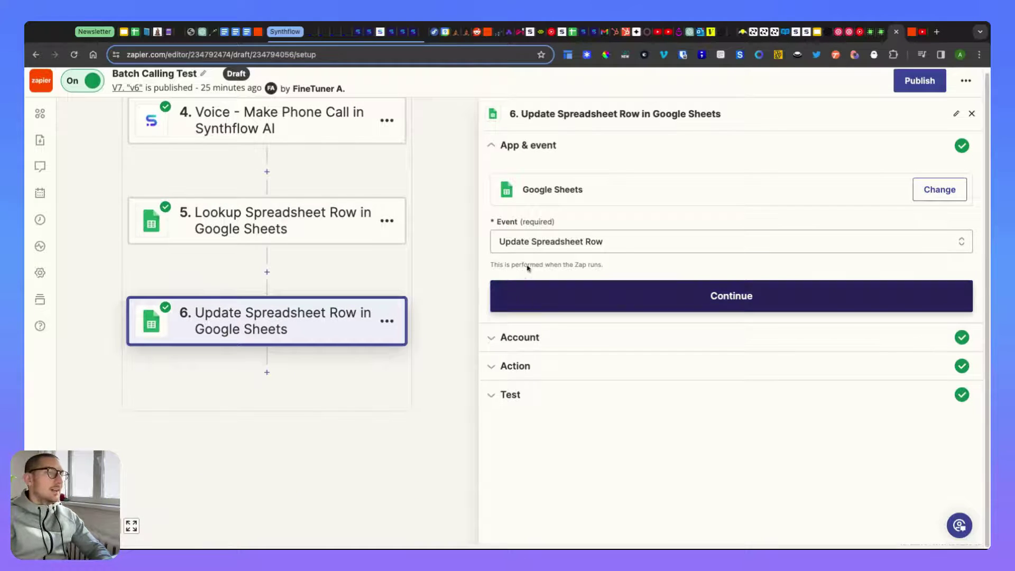
click(569, 344)
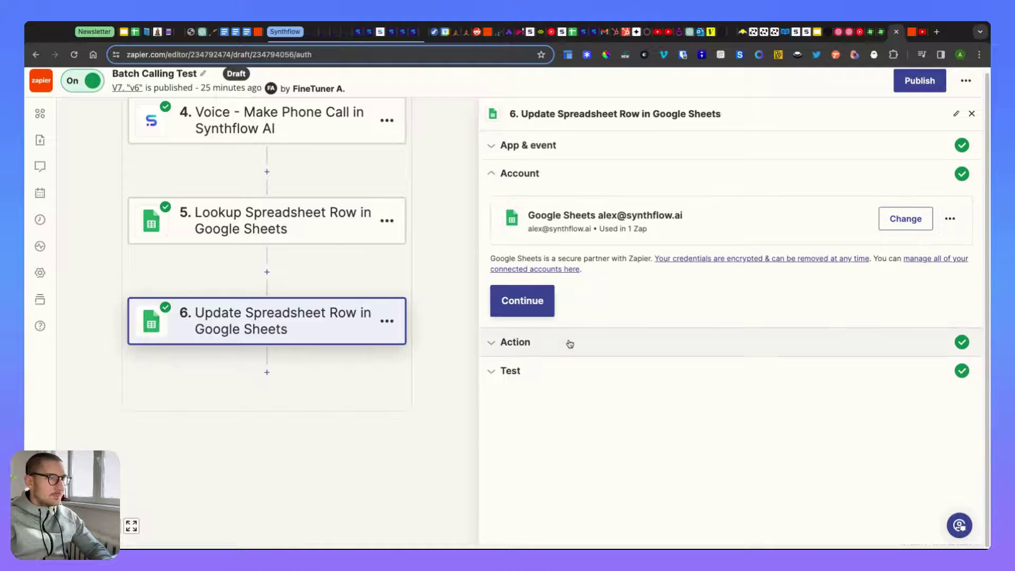
click(567, 344)
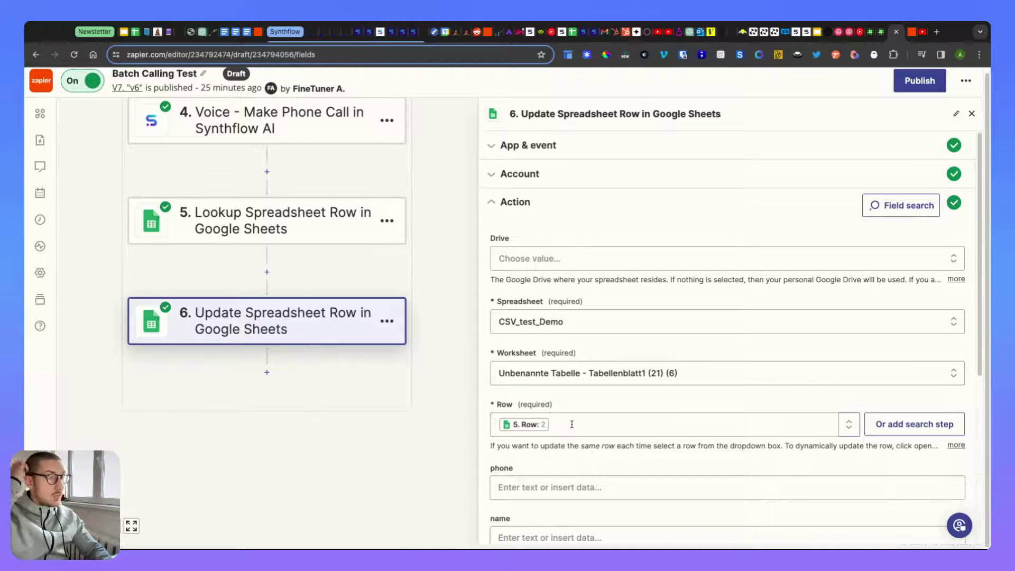
Check the CSV_test_Demo sheet, and examine the Lookup Spreadsheet Row data offered for the update step's Row field
click(573, 33)
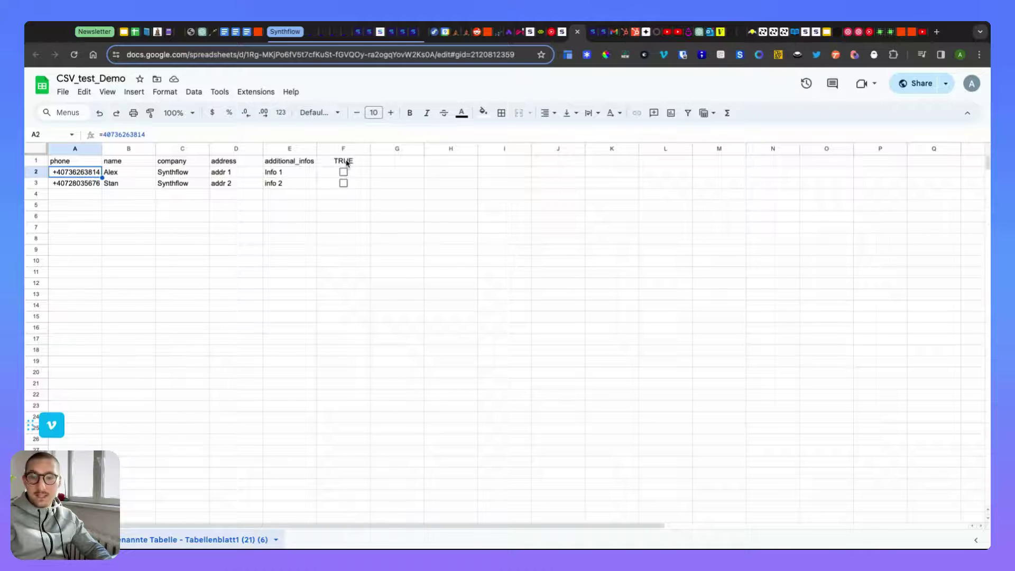
click(899, 35)
click(560, 427)
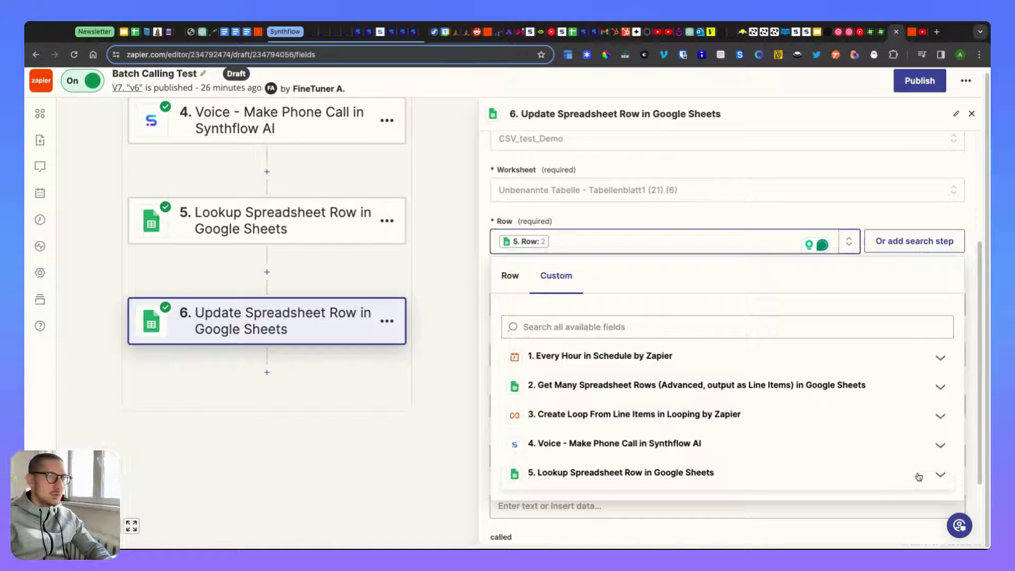
click(804, 479)
scroll(638, 433, down, 5)
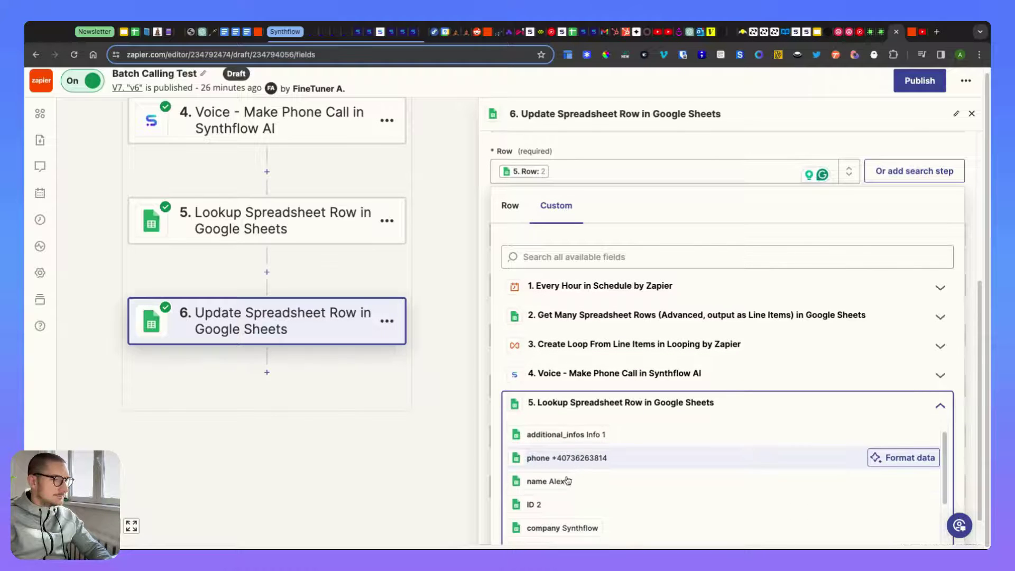
scroll(567, 481, down, 3)
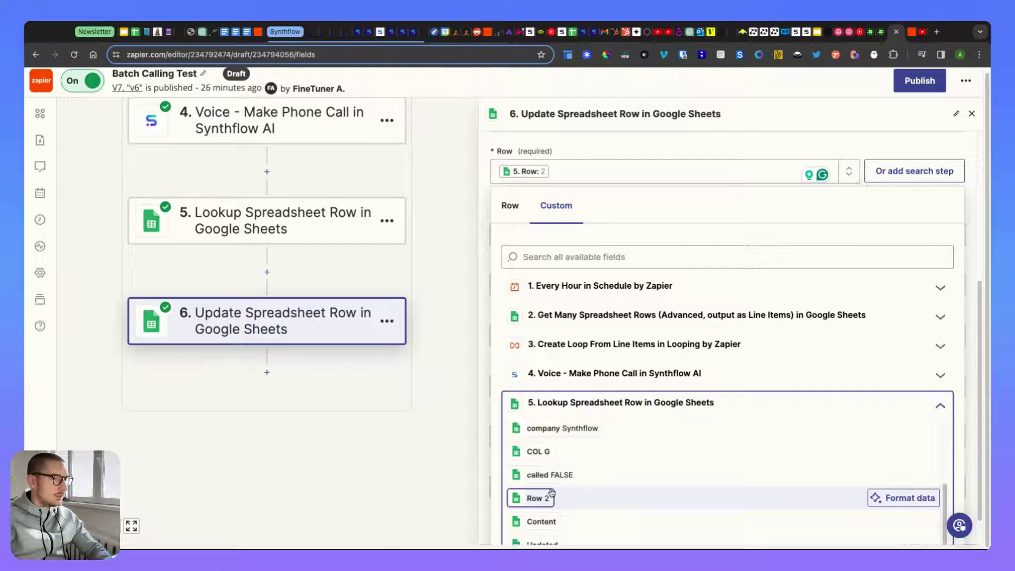
scroll(551, 492, down, 1)
scroll(549, 486, down, 1)
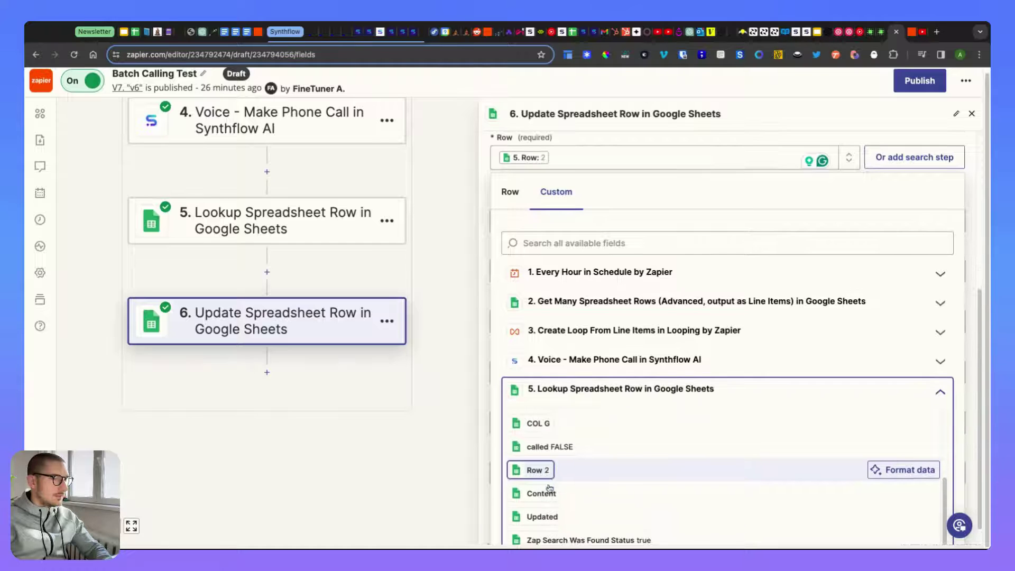
scroll(547, 477, down, 1)
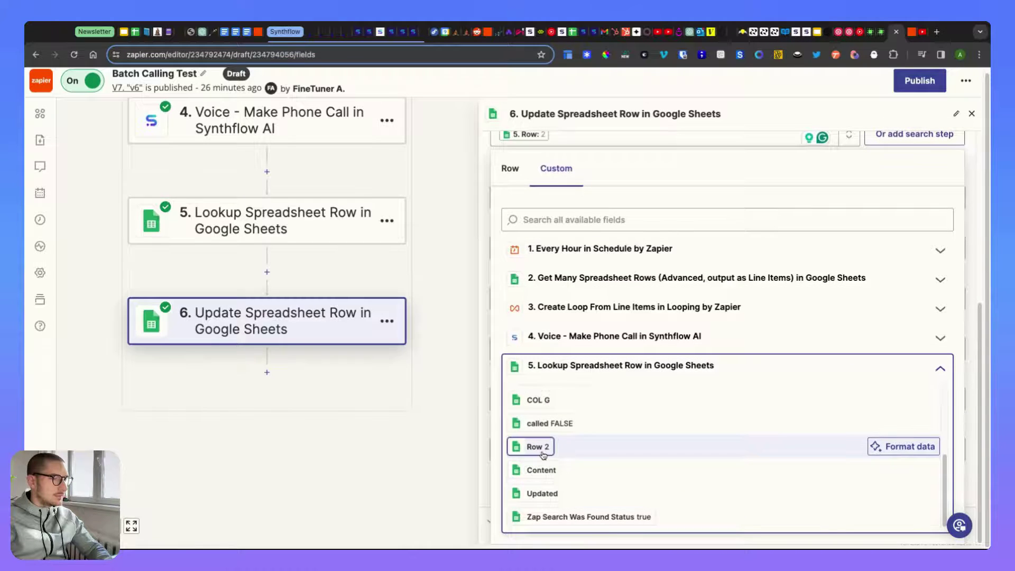
scroll(544, 455, up, 4)
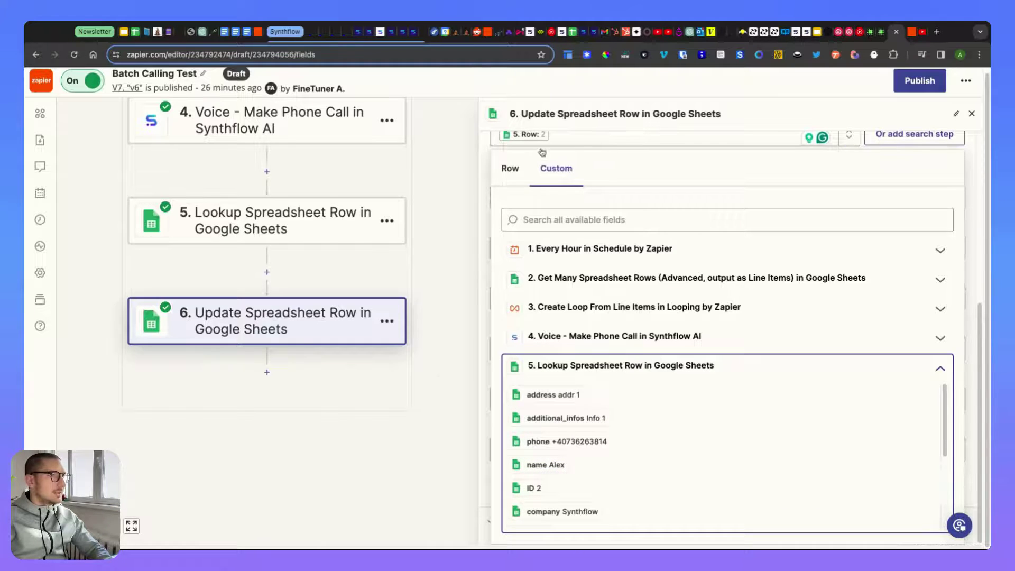
click(483, 155)
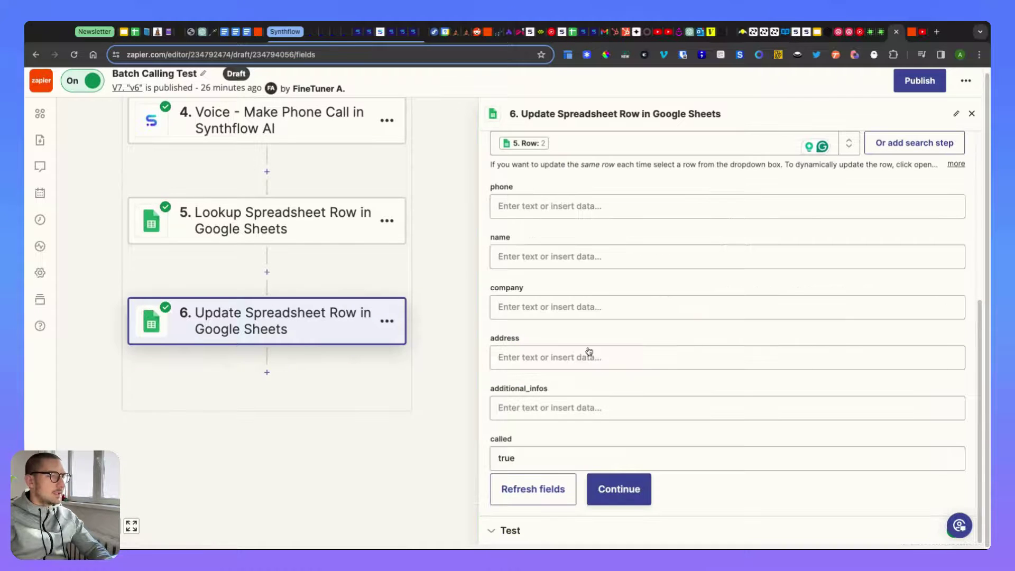
Review the update step's column fields, and tick and untick the row 2 checkbox in column F of CSV_test_Demo
scroll(584, 354, up, 2)
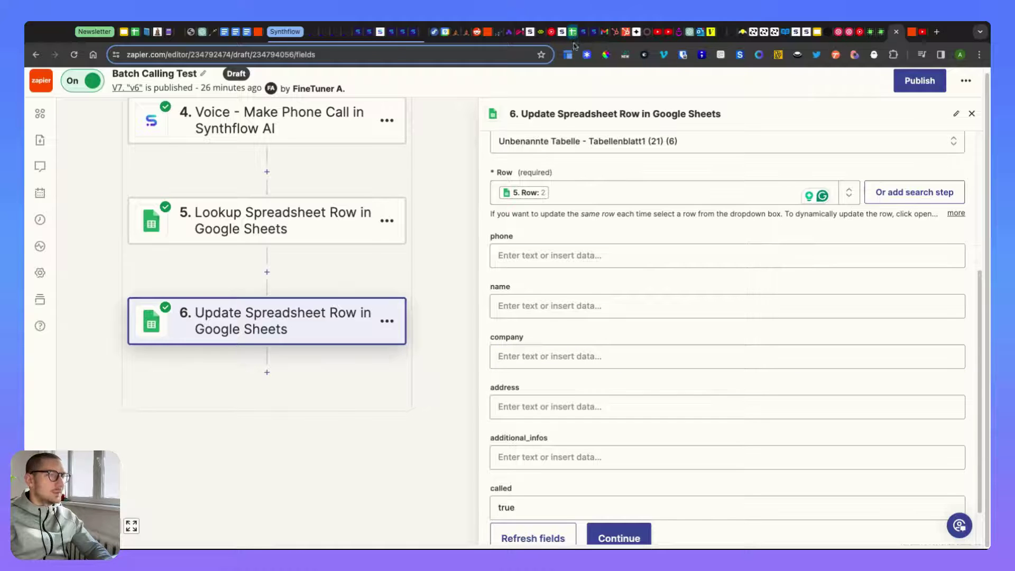
scroll(529, 507, down, 2)
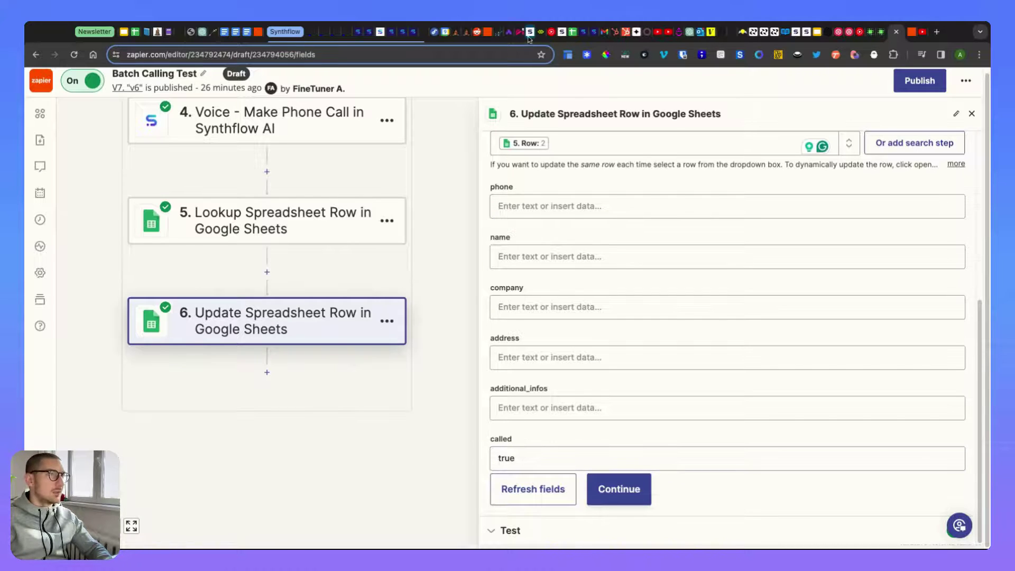
click(572, 32)
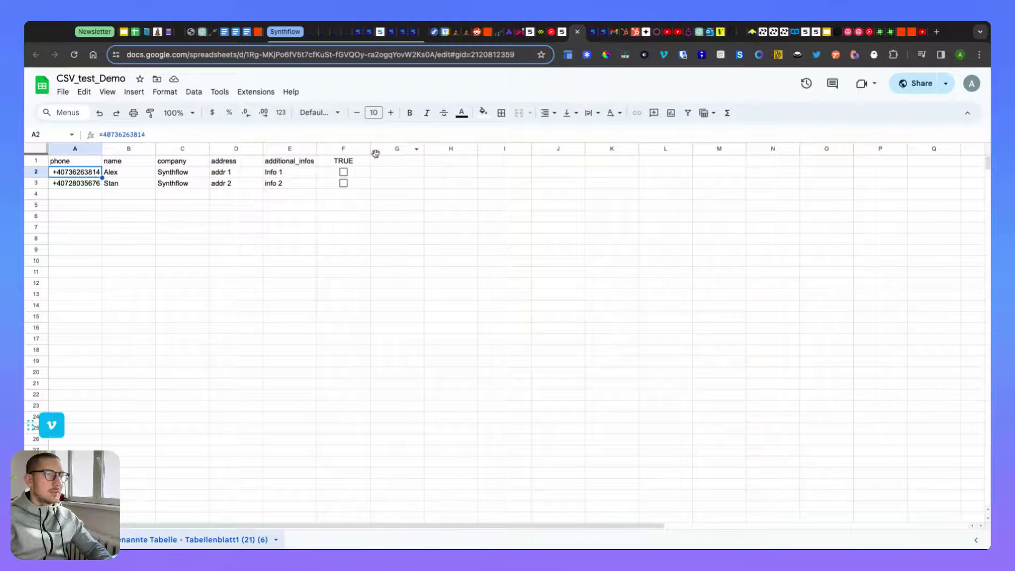
click(335, 163)
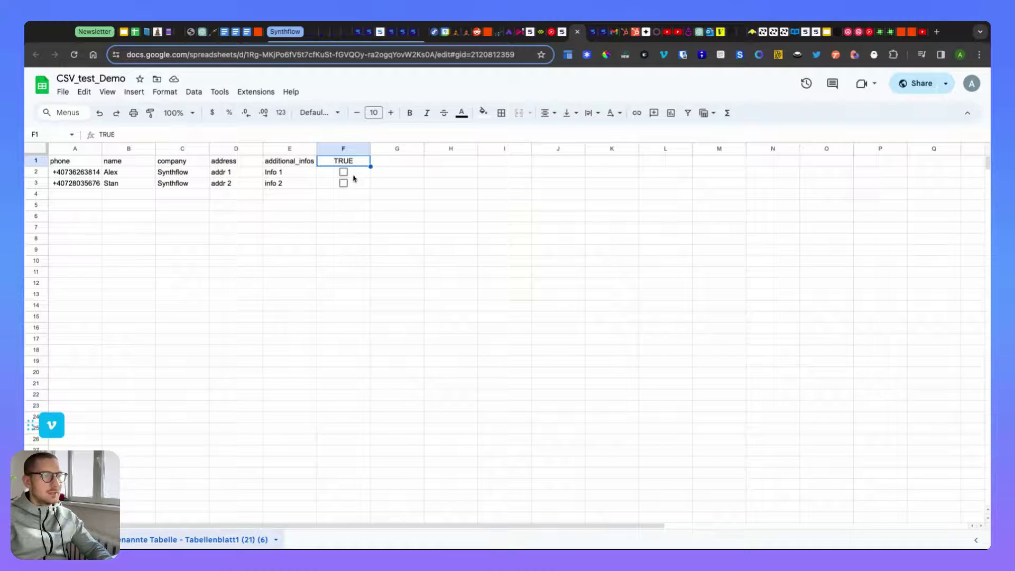
click(343, 172)
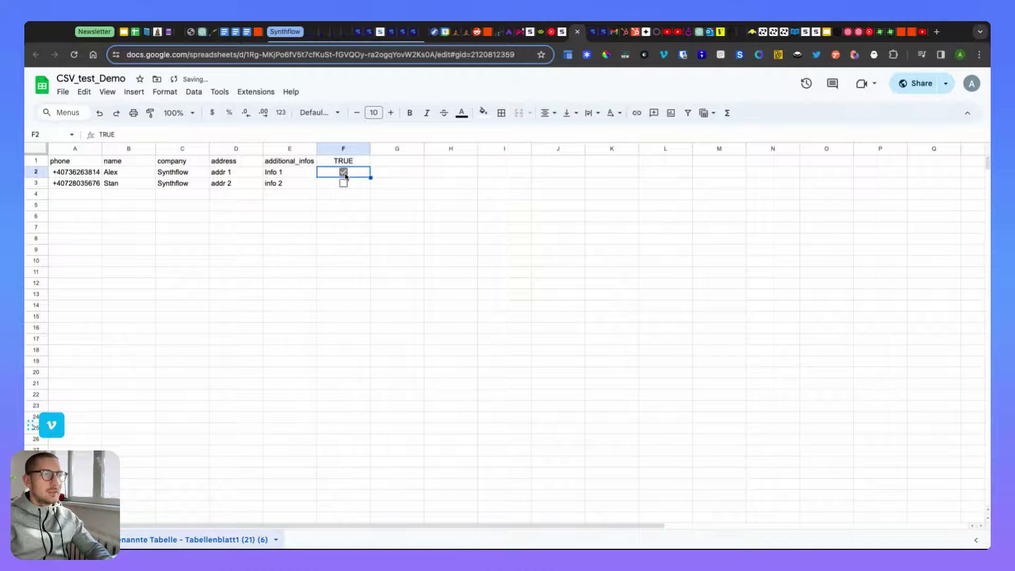
key(space)
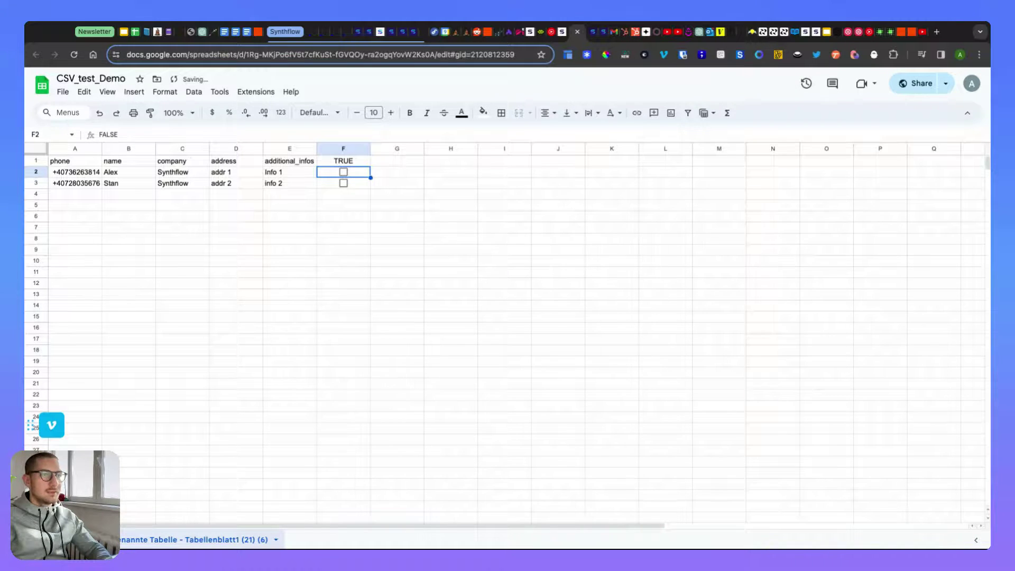
click(343, 172)
click(344, 174)
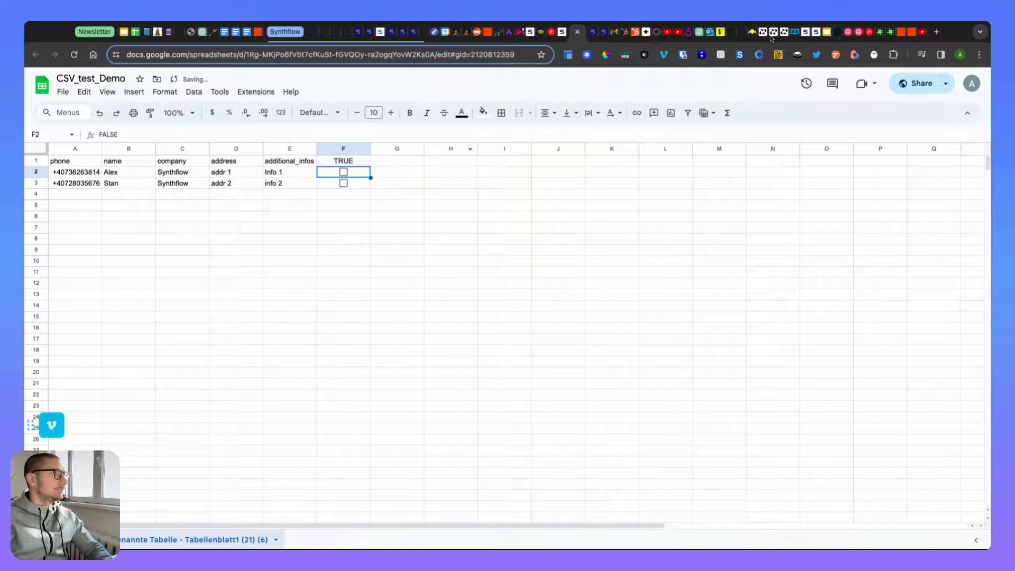
Return to the Zap, continue the Update Spreadsheet Row step to its test data, and review the workflow's steps
click(908, 35)
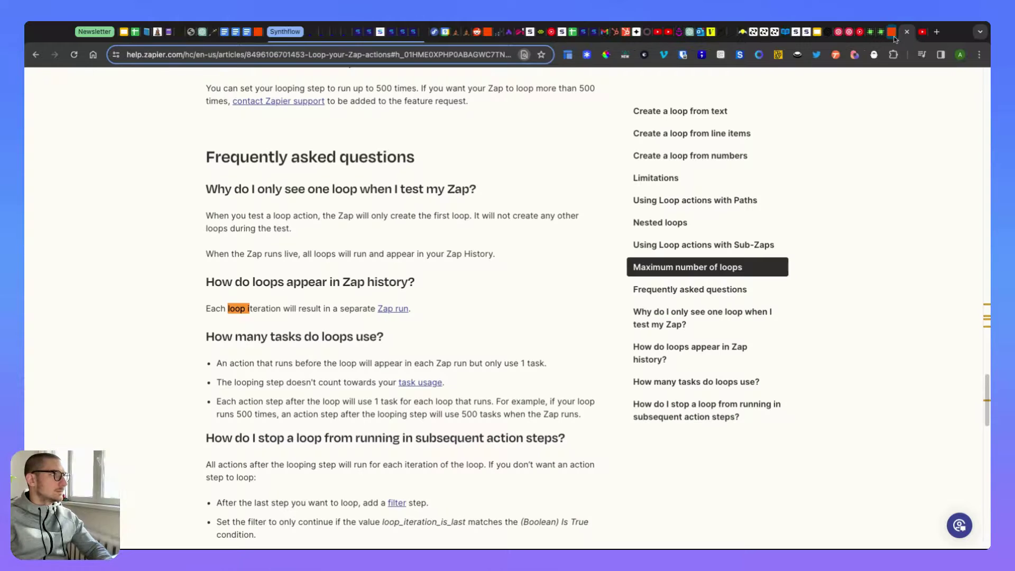
click(893, 34)
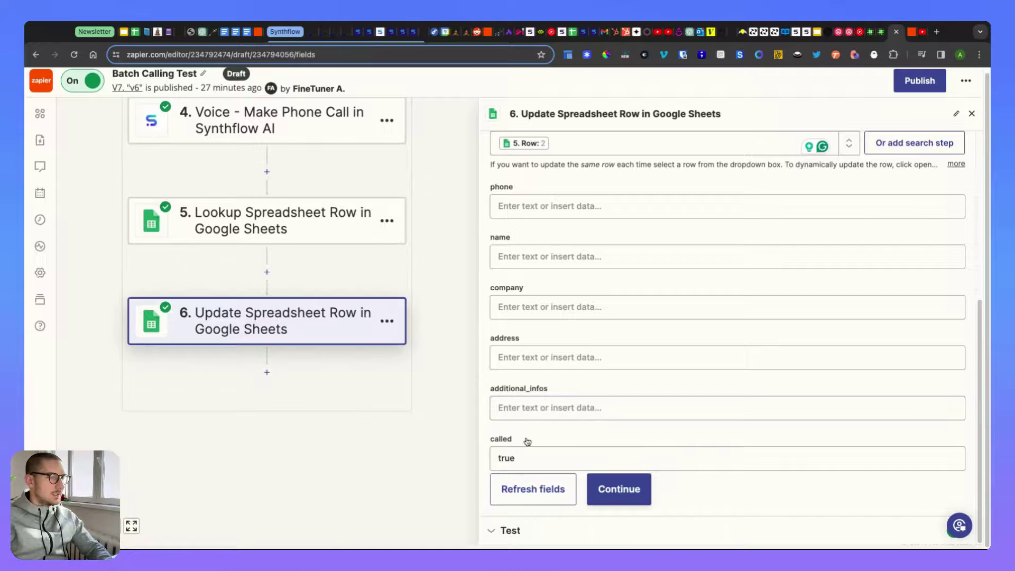
click(634, 489)
scroll(362, 392, up, 3)
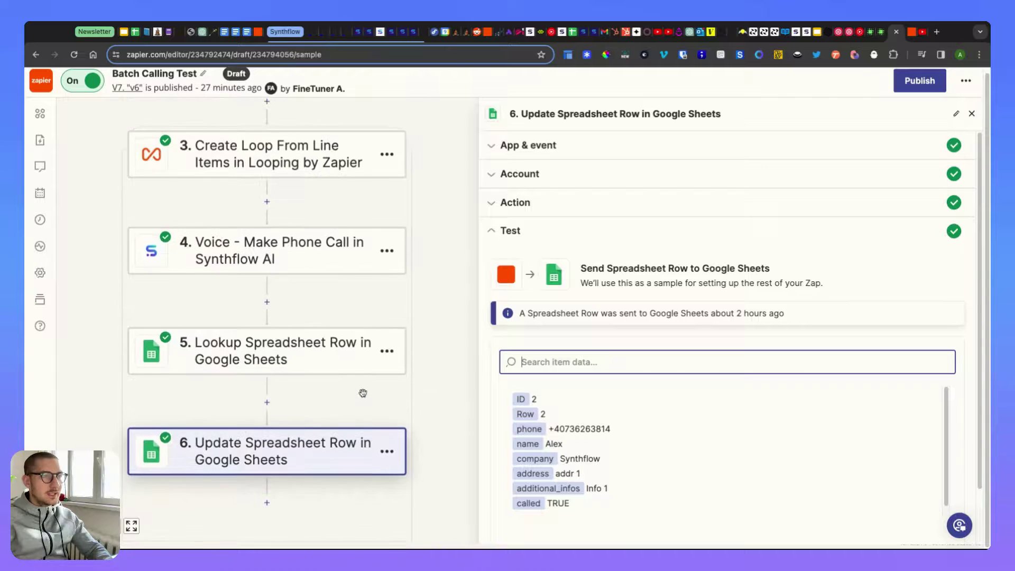
scroll(362, 393, up, 5)
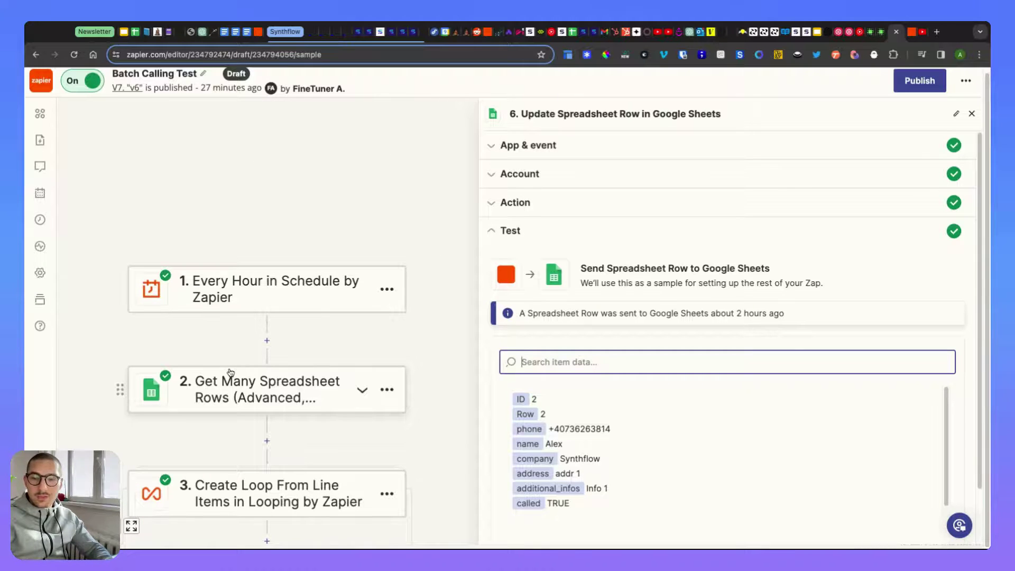
scroll(168, 192, down, 3)
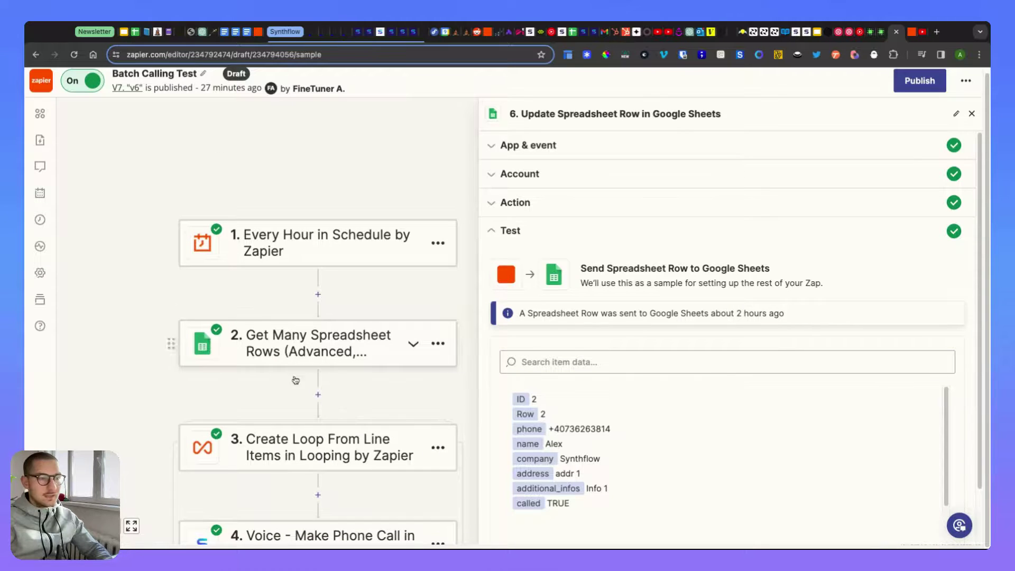
scroll(268, 307, down, 3)
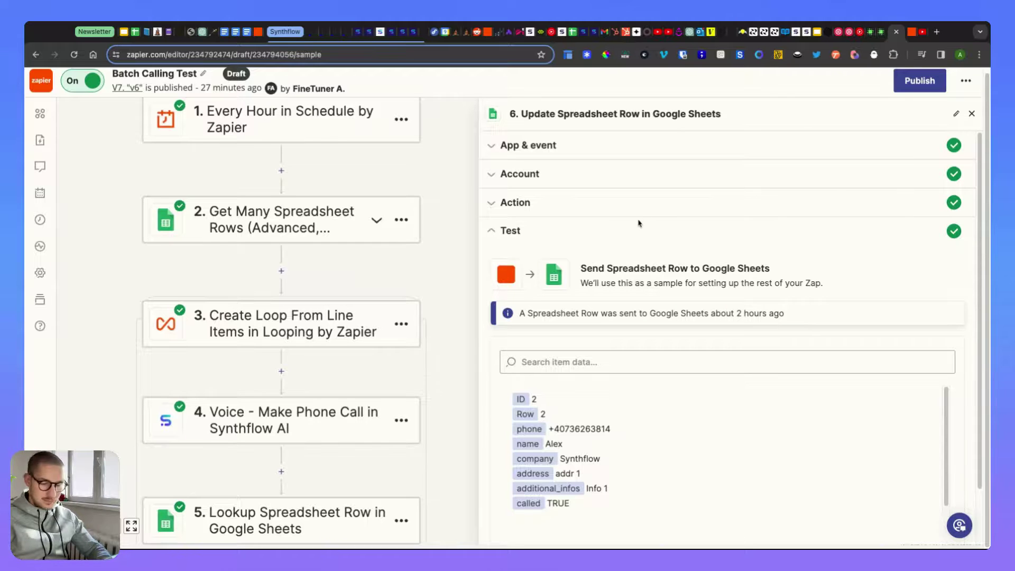
Open the trigger fields of the Every Hour step and search the Time Offset choices for 56
scroll(236, 239, up, 3)
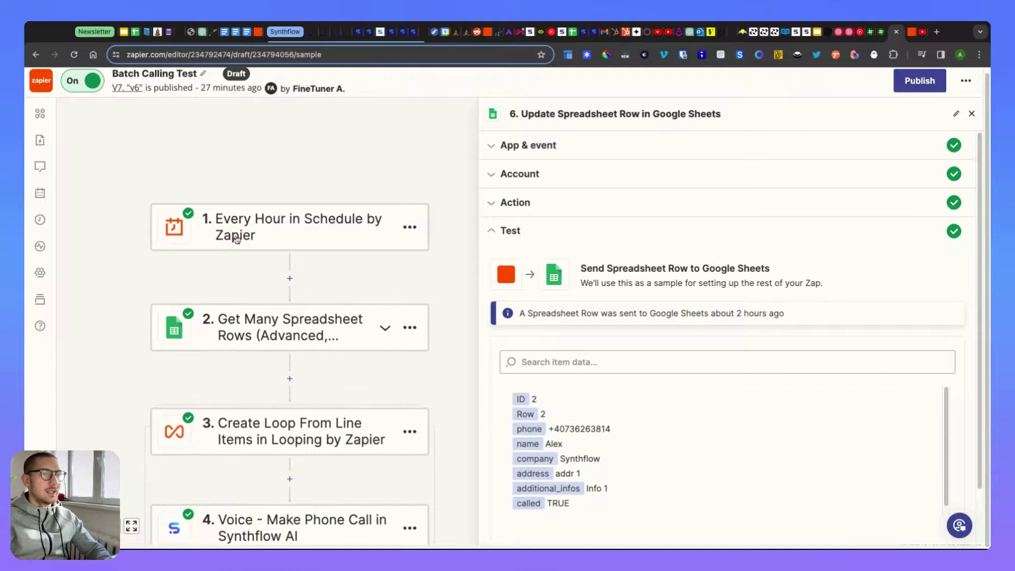
click(237, 239)
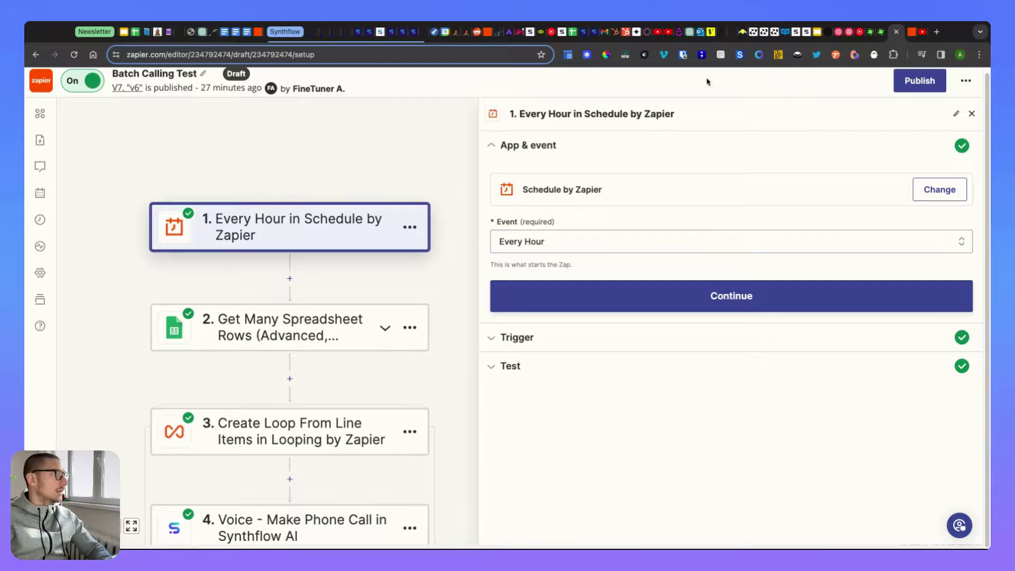
click(553, 336)
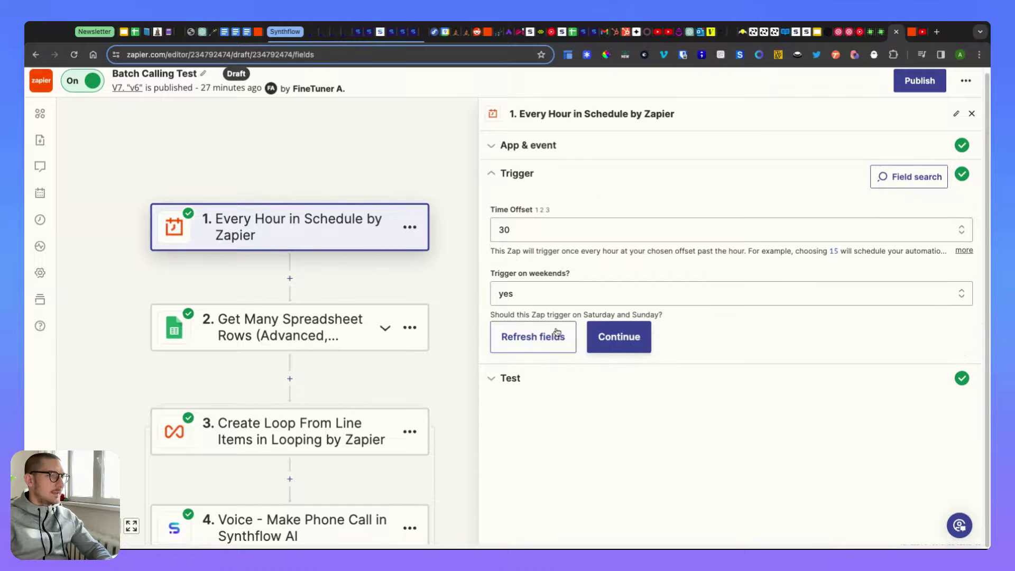
click(526, 229)
click(591, 267)
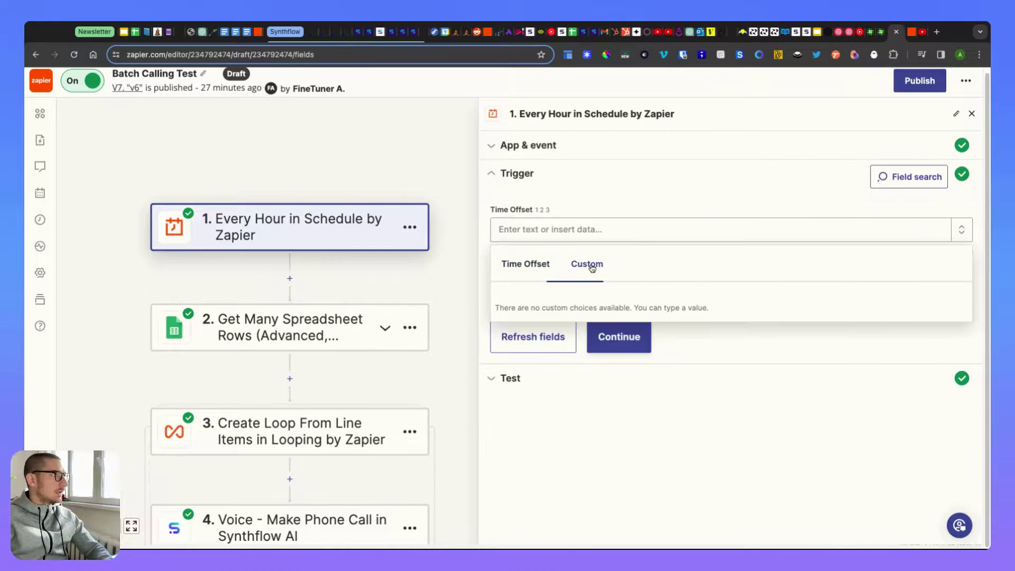
click(525, 264)
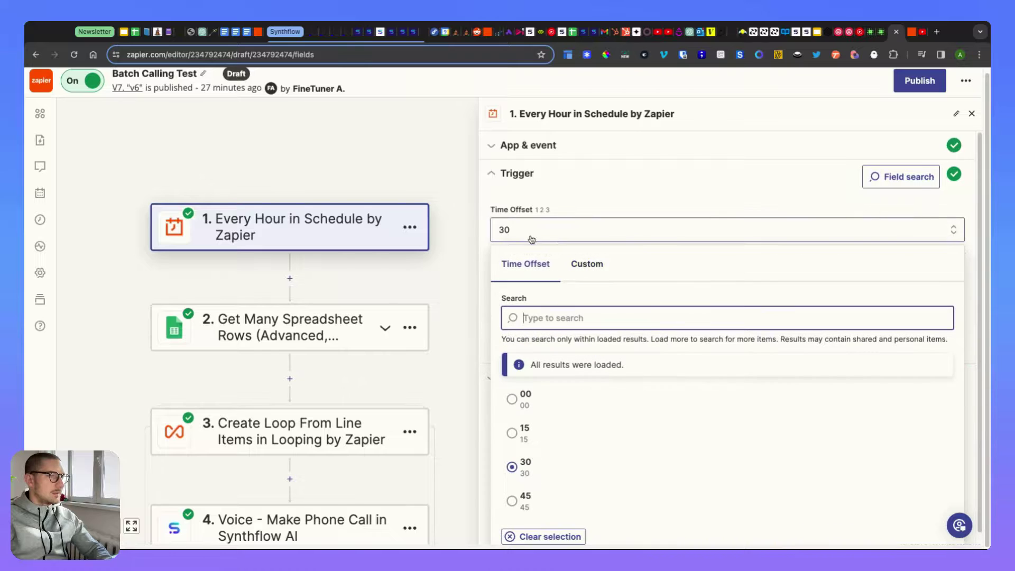
text(56)
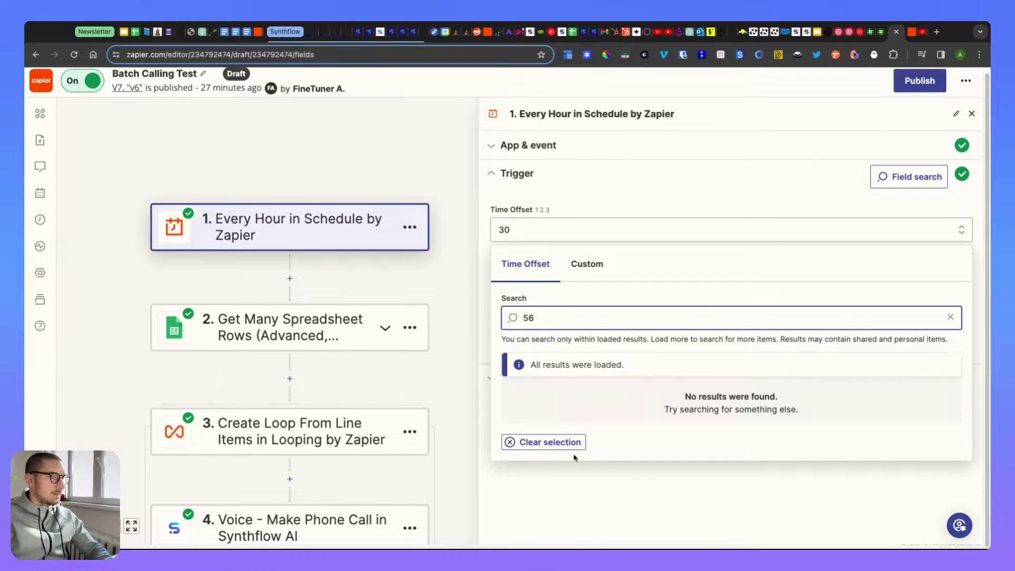
click(585, 272)
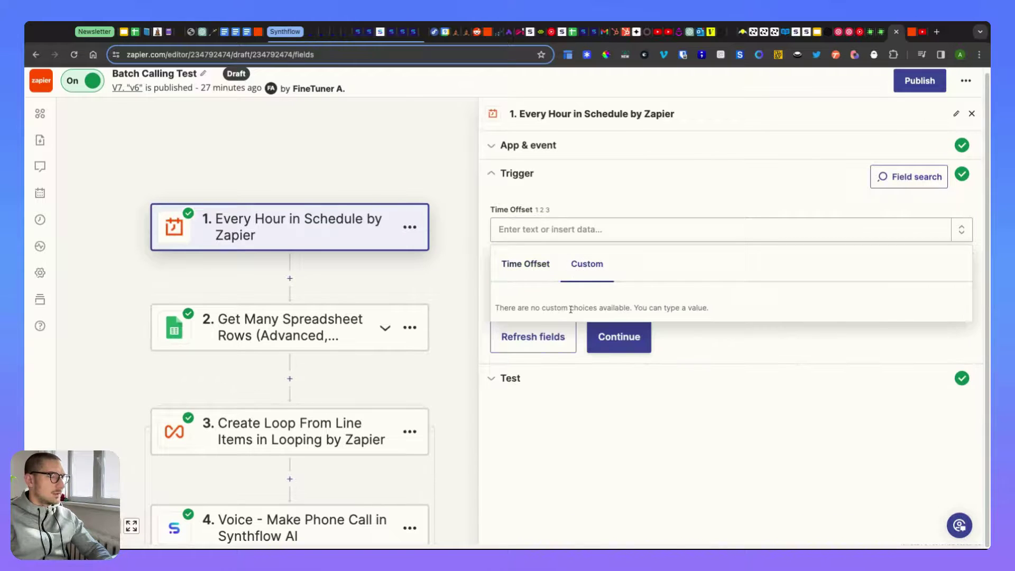
click(528, 262)
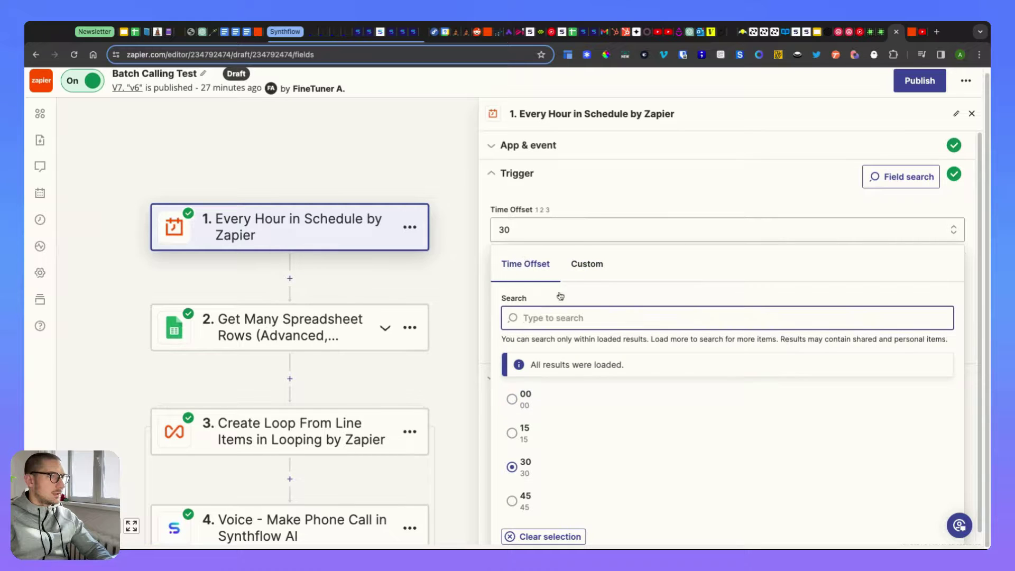
Enter 56 as a custom Time Offset for the hourly trigger
click(587, 266)
click(551, 225)
text(56)
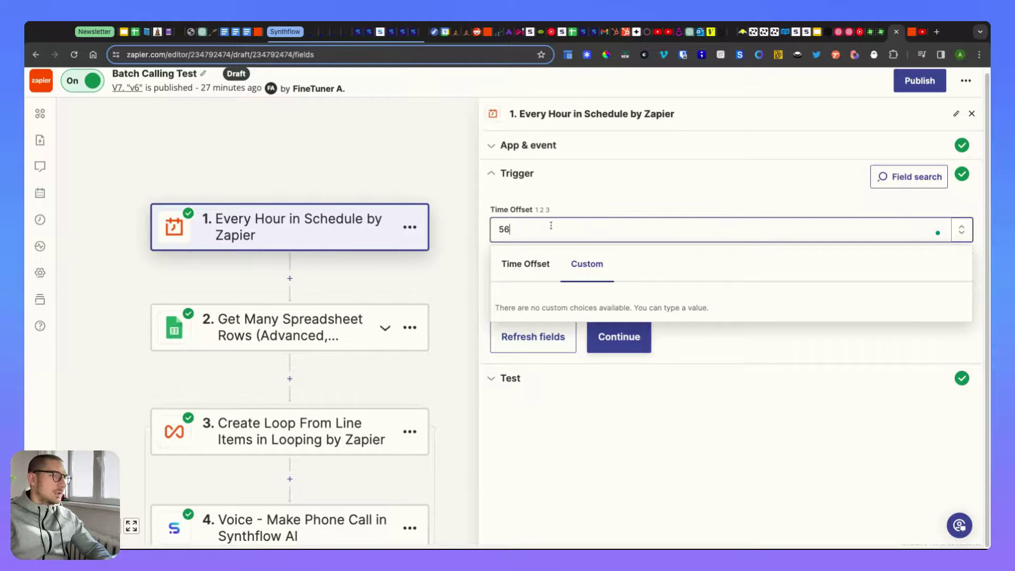
click(623, 199)
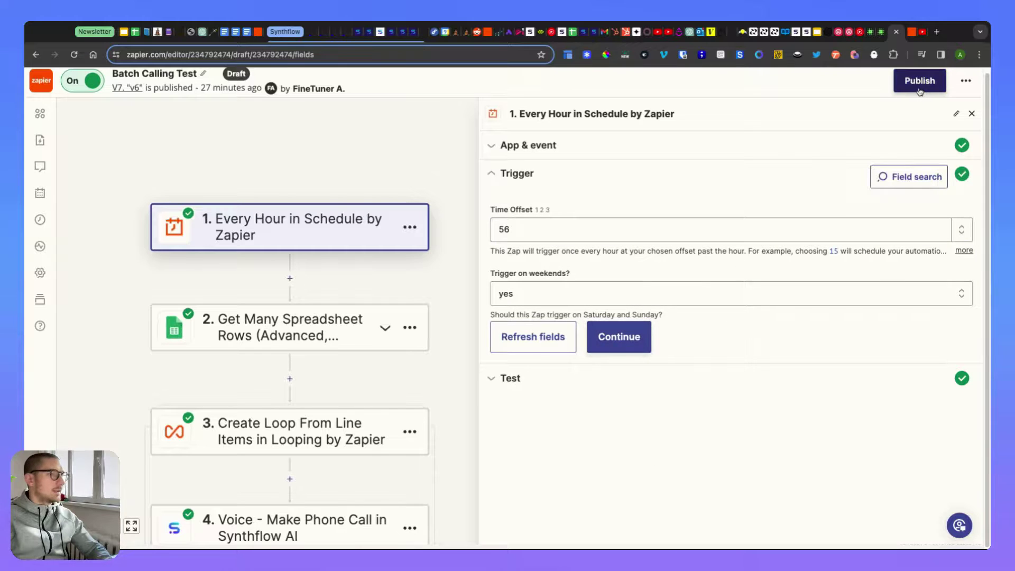
Change the hourly trigger's Time Offset to 57 and publish the Zap as version "9_April"
click(522, 228)
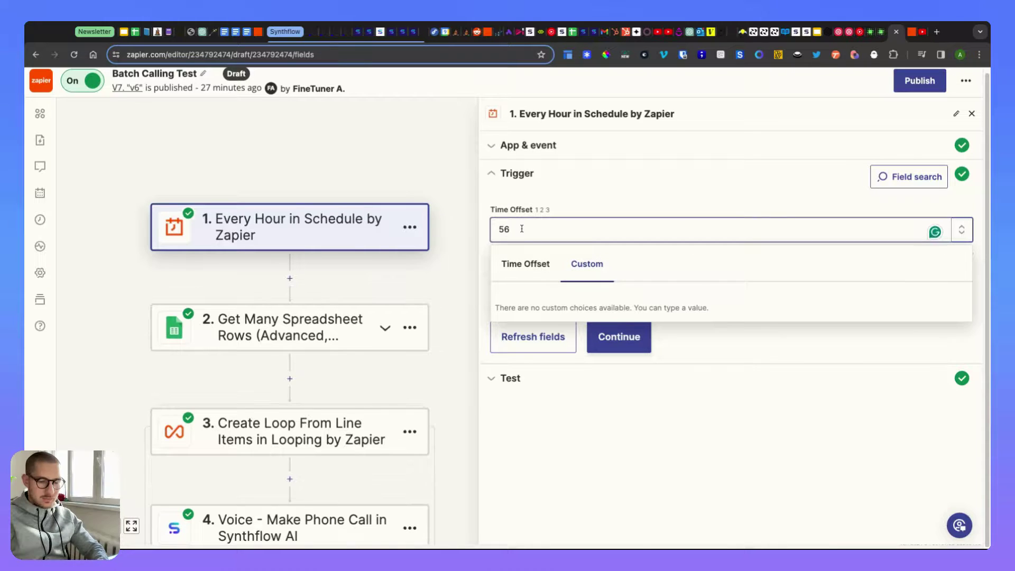
key(Up)
click(754, 199)
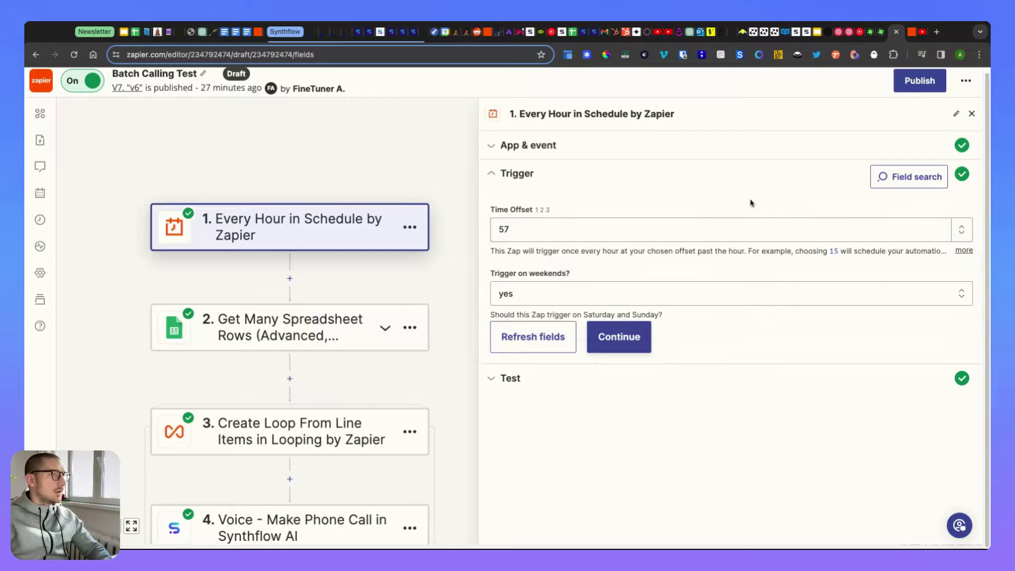
click(920, 85)
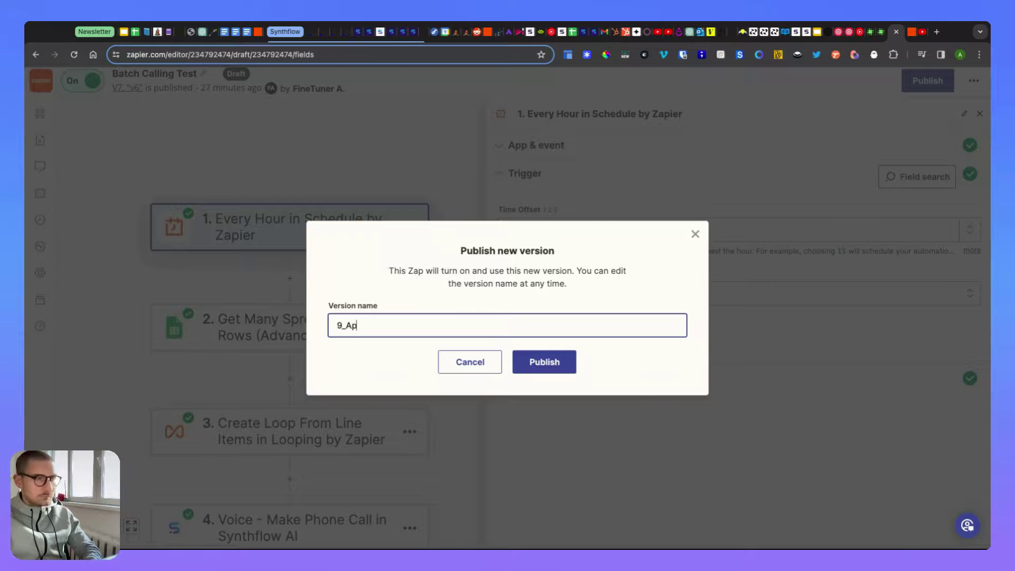
click(566, 364)
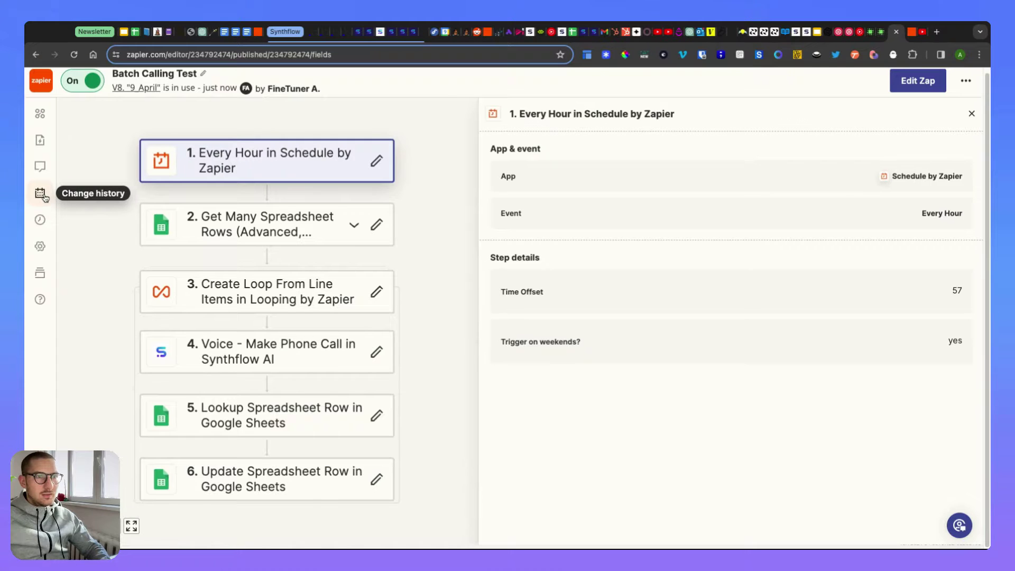
Refresh the Zap runs log and inspect the newest run's steps, checking the column F checkboxes in CSV_test_Demo against it
click(40, 220)
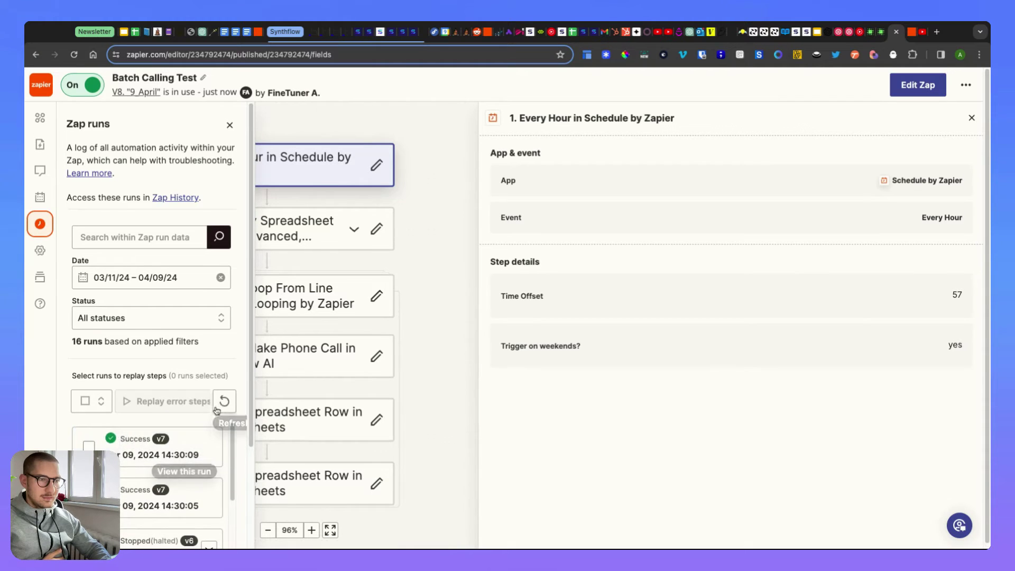
click(222, 402)
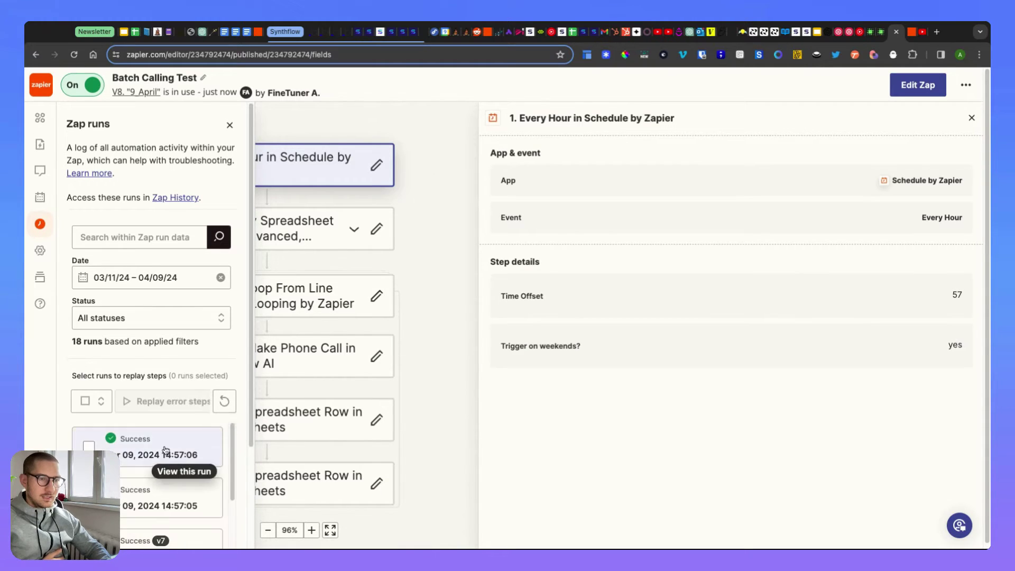
click(168, 443)
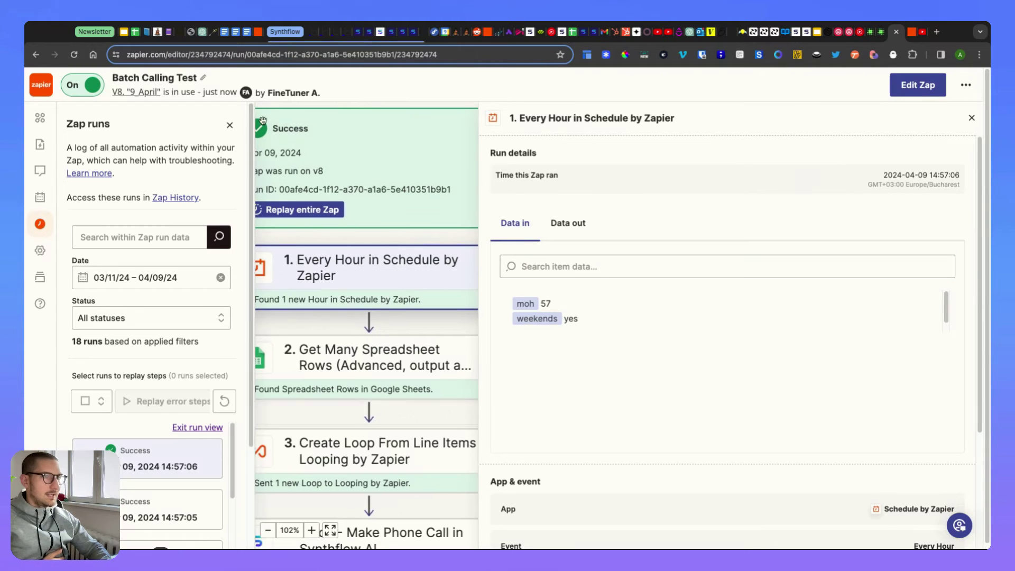
click(482, 256)
scroll(524, 366, down, 6)
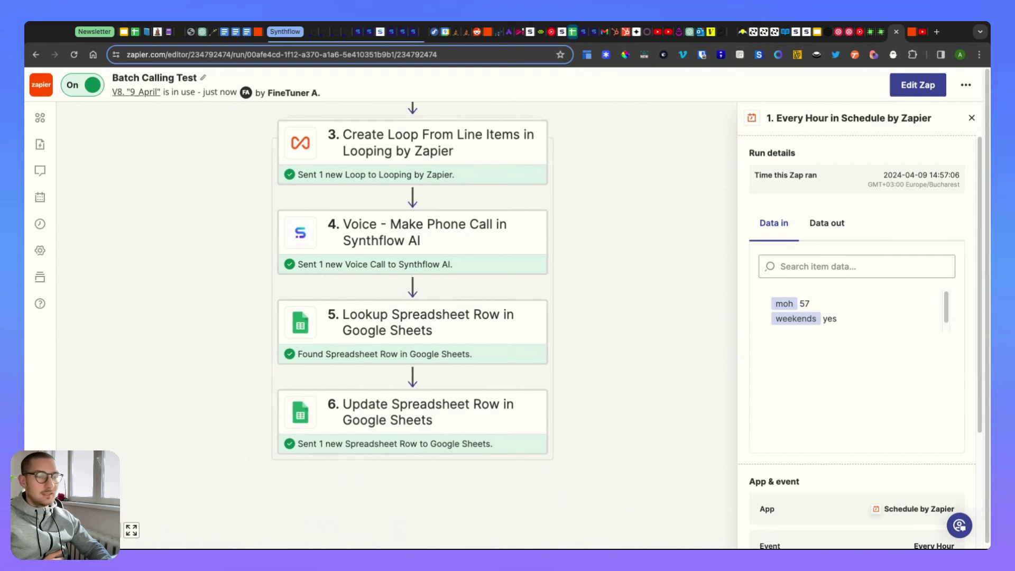
click(572, 32)
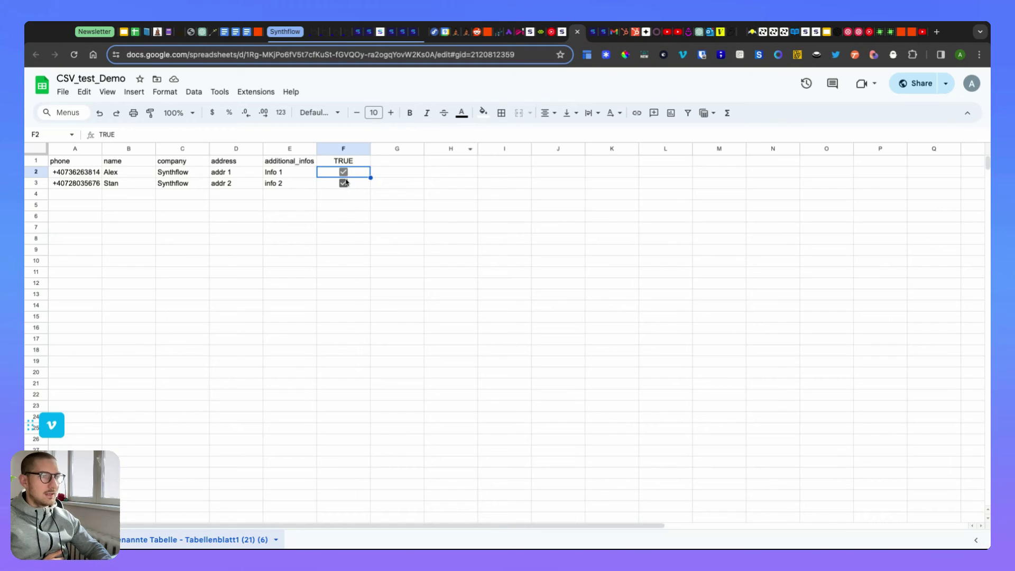